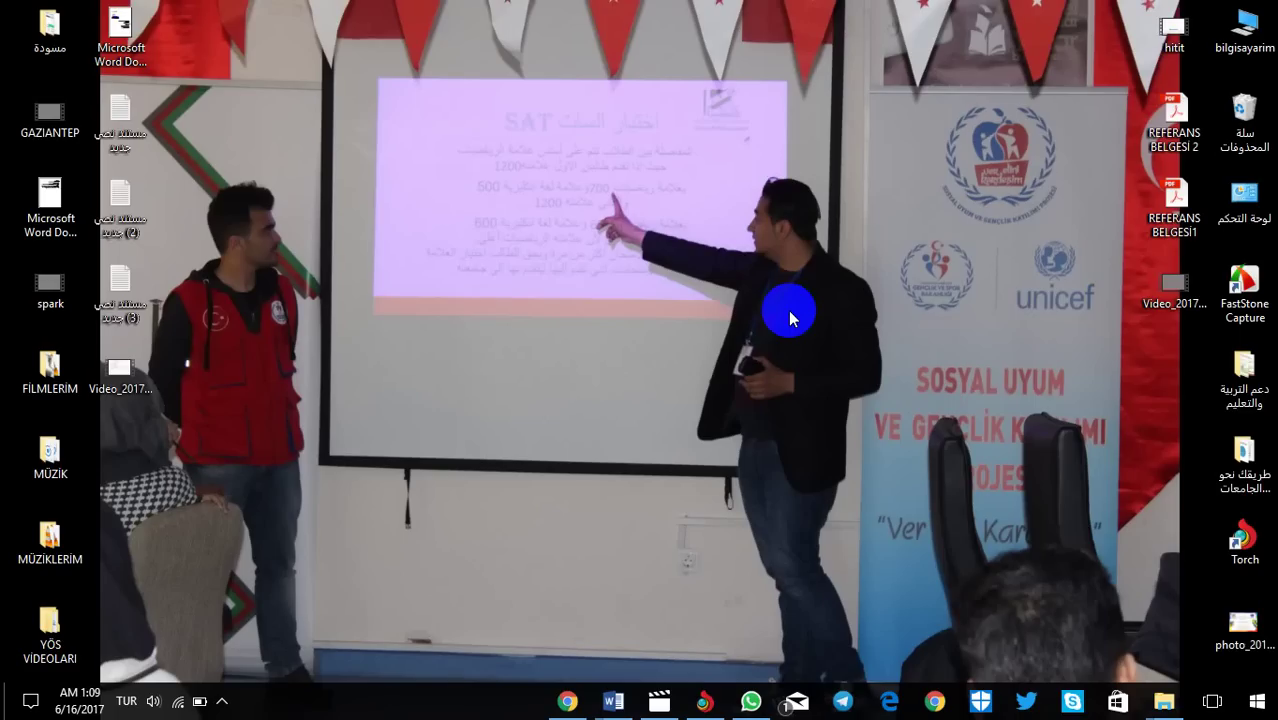
# Step: Bring the browser window showing the OMU TERCİH login page to the front
pyautogui.click(569, 701)
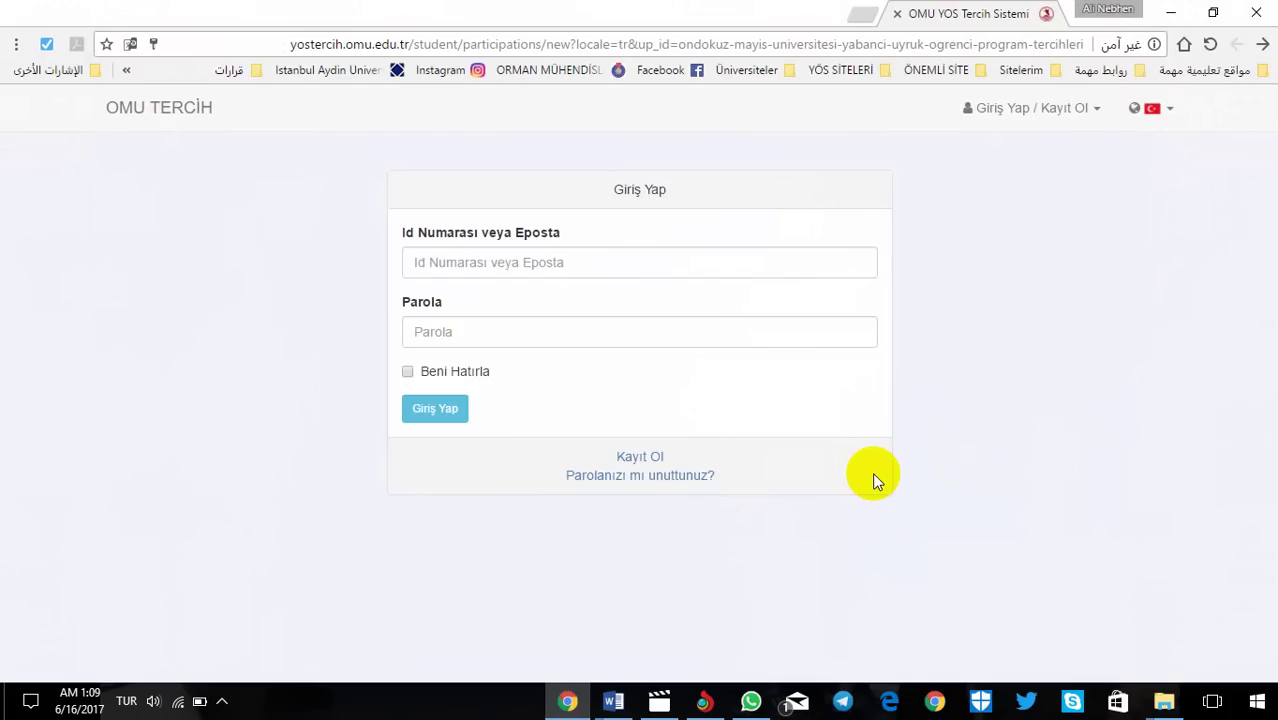
# Step: Open the Kayıt Ol form and set the nationality (Uyruk) to Almanya
pyautogui.click(636, 456)
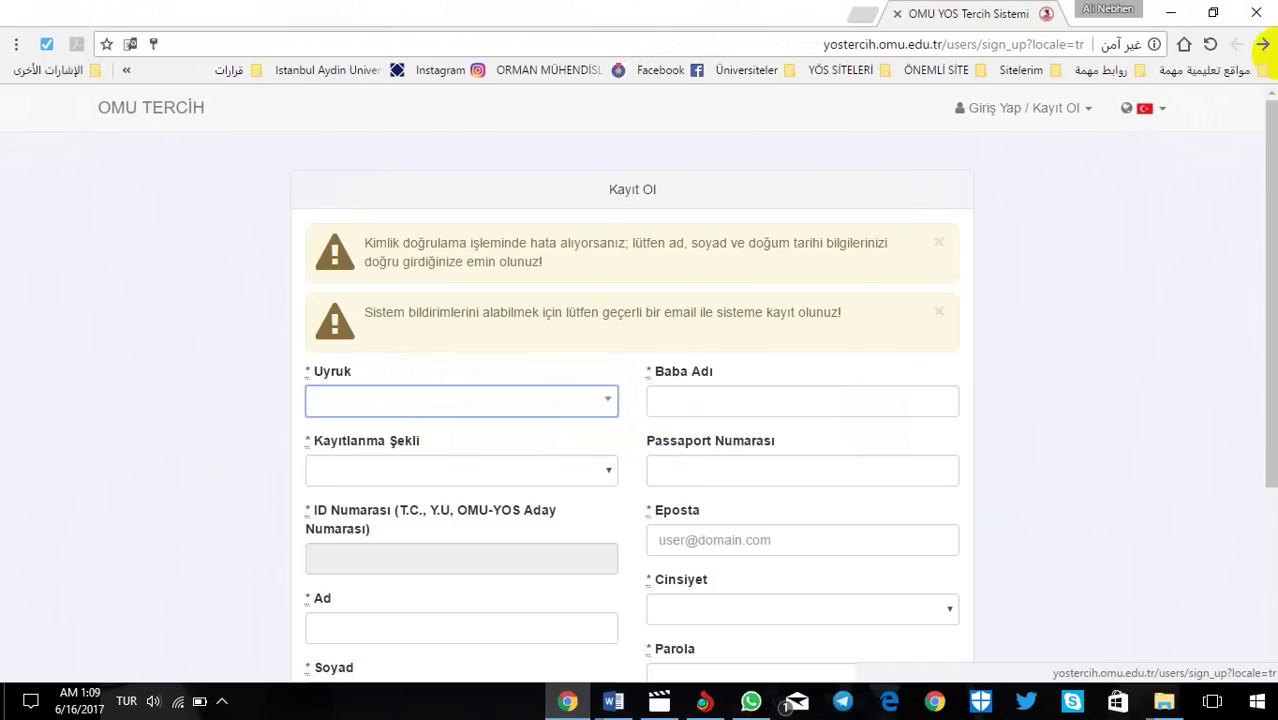
pyautogui.scroll(-1, 416, 284)
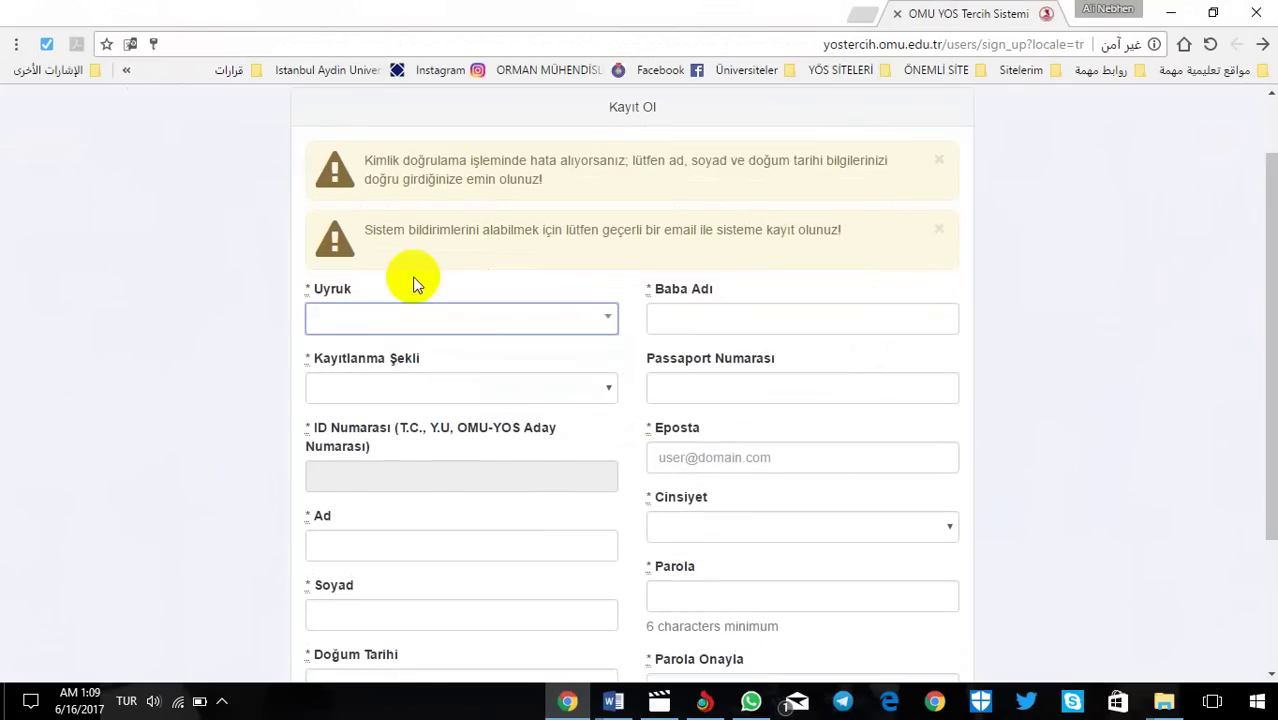
pyautogui.click(600, 322)
pyautogui.click(376, 426)
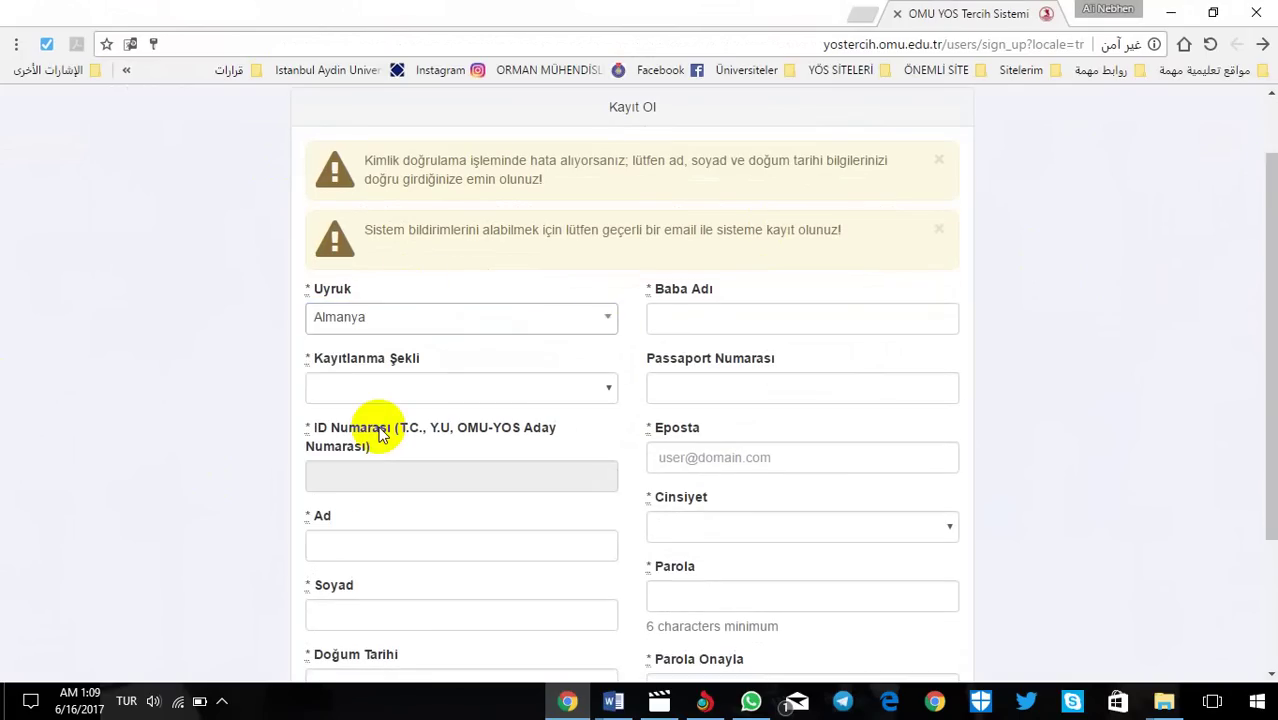
# Step: Set the registration type (Kayıtlanma Şekli) to Diğer instead of the Y.U. number option
pyautogui.click(514, 387)
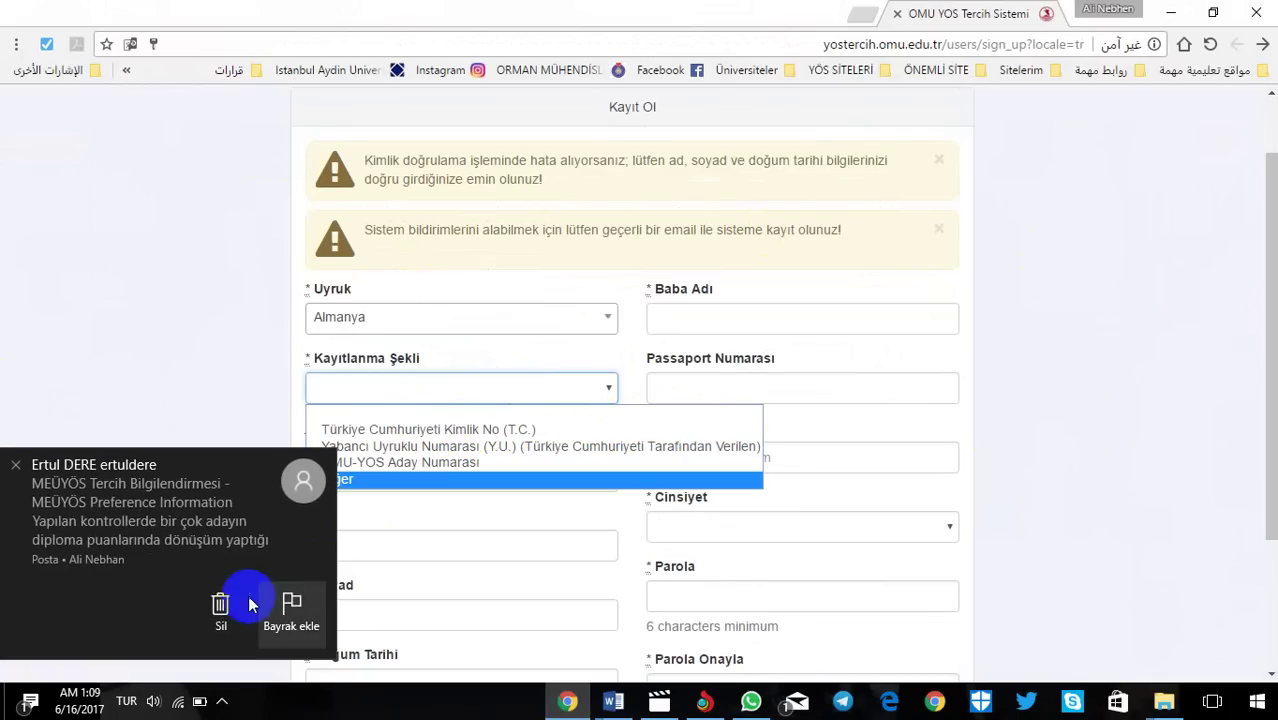
pyautogui.click(14, 468)
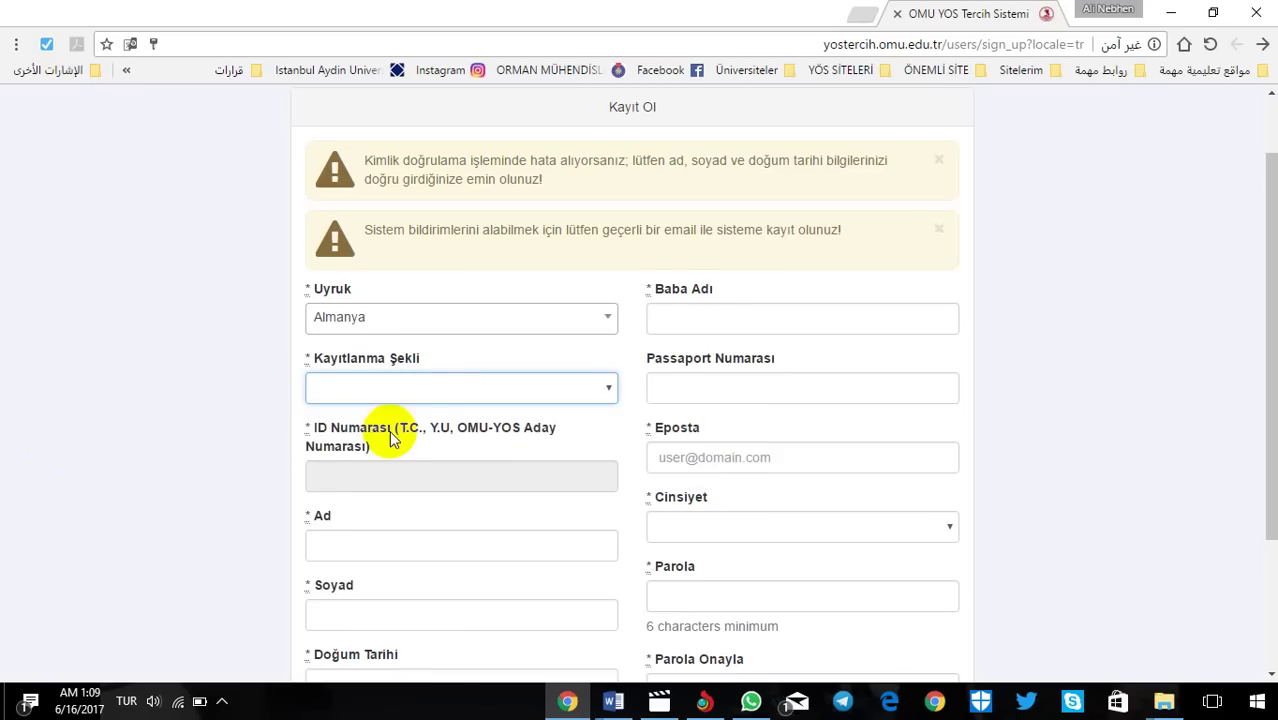
pyautogui.click(442, 388)
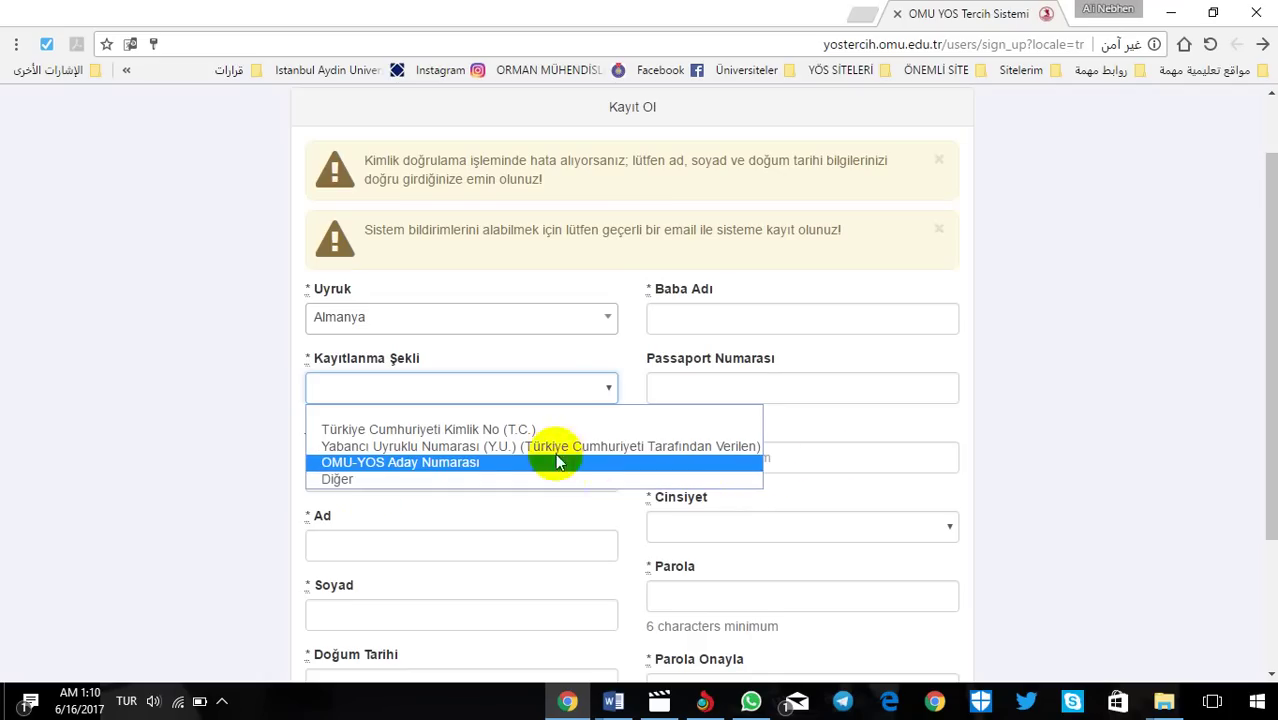
pyautogui.click(611, 446)
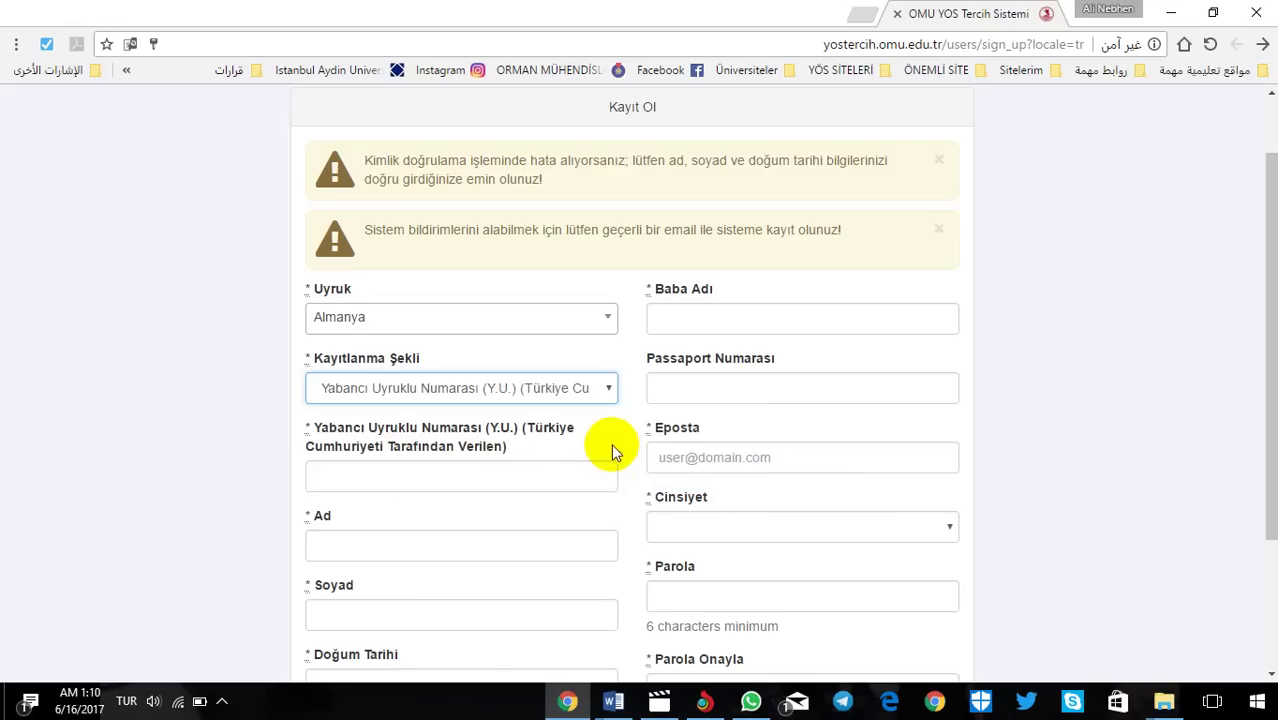
pyautogui.click(348, 474)
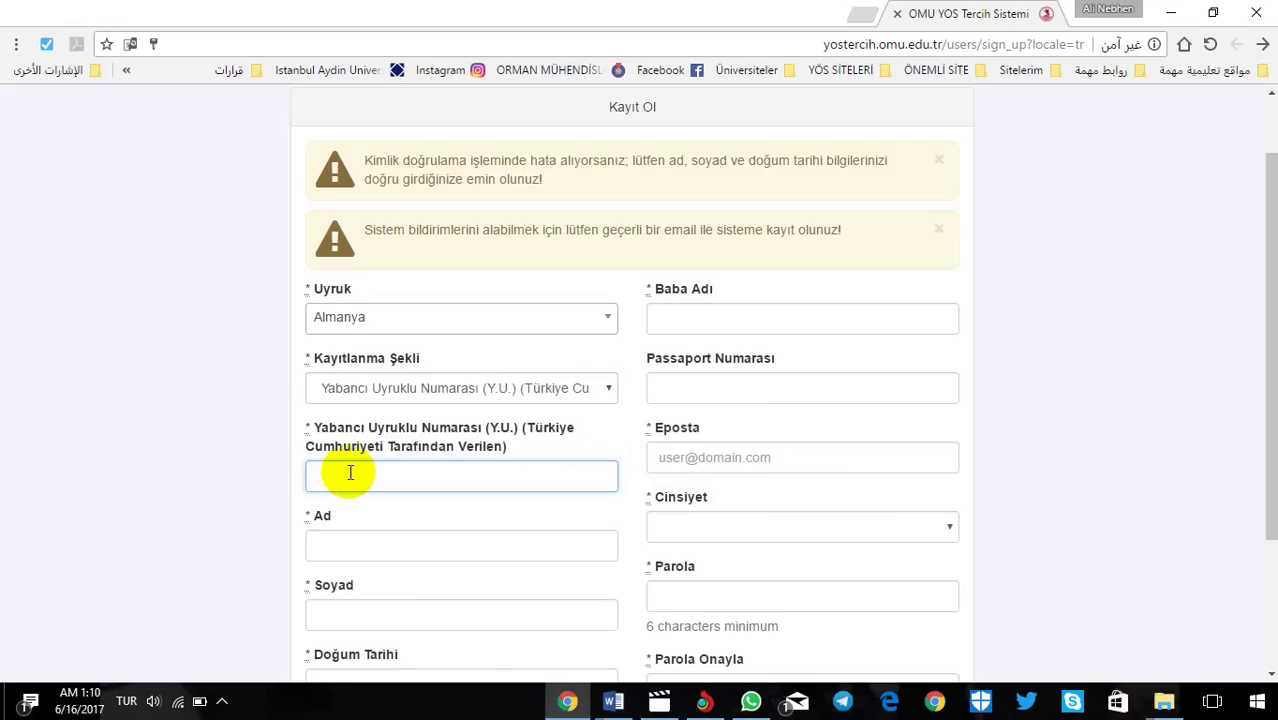
pyautogui.click(605, 390)
pyautogui.click(355, 484)
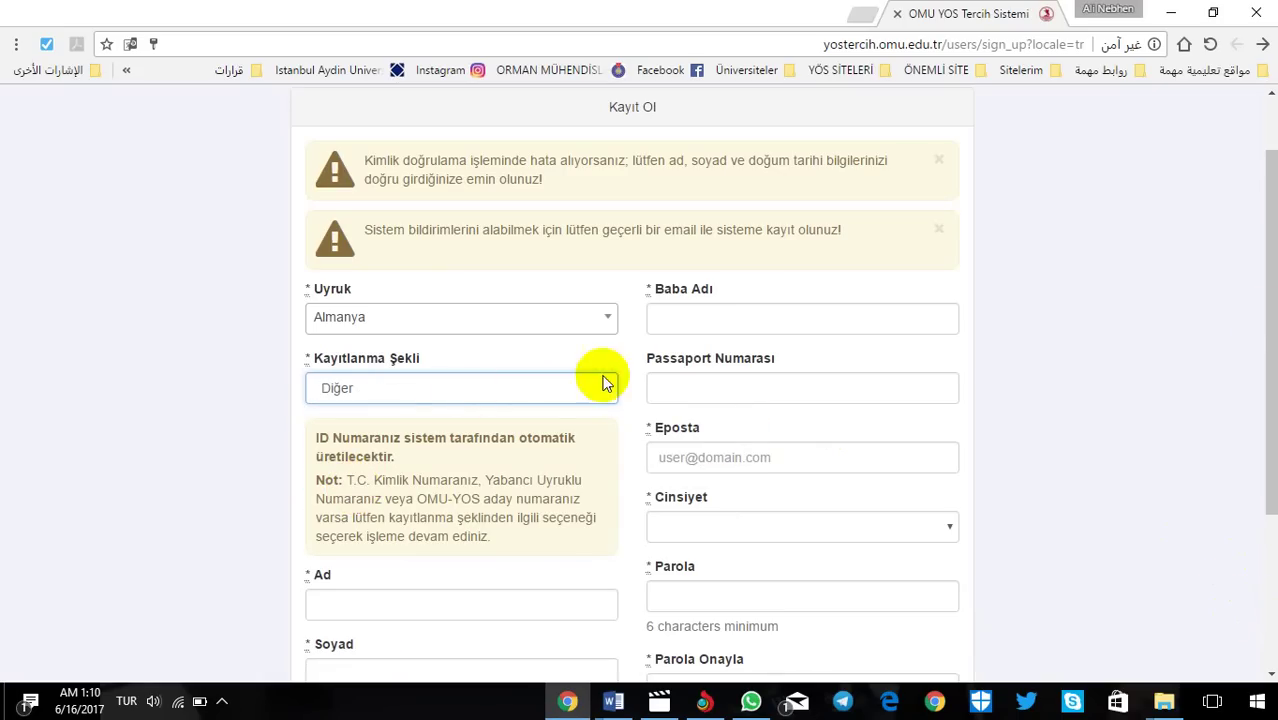
pyautogui.moveTo(1256, 293); pyautogui.dragTo(1257, 385)
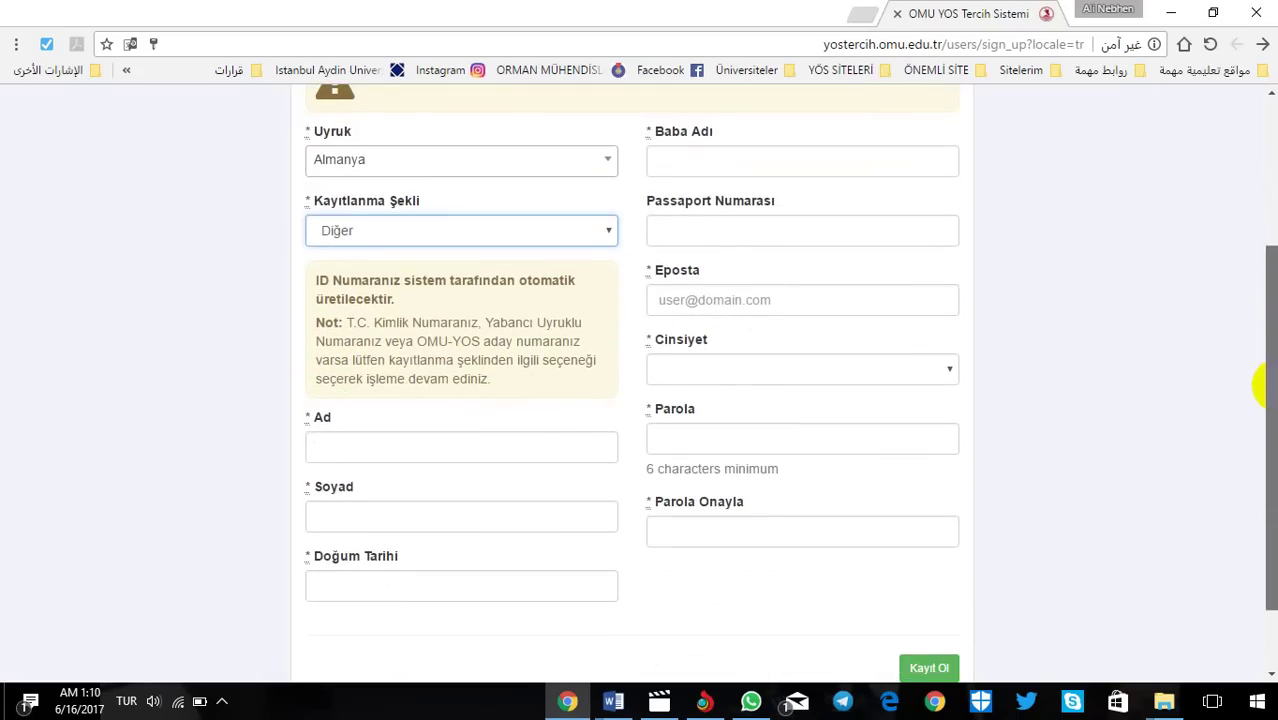
pyautogui.click(378, 232)
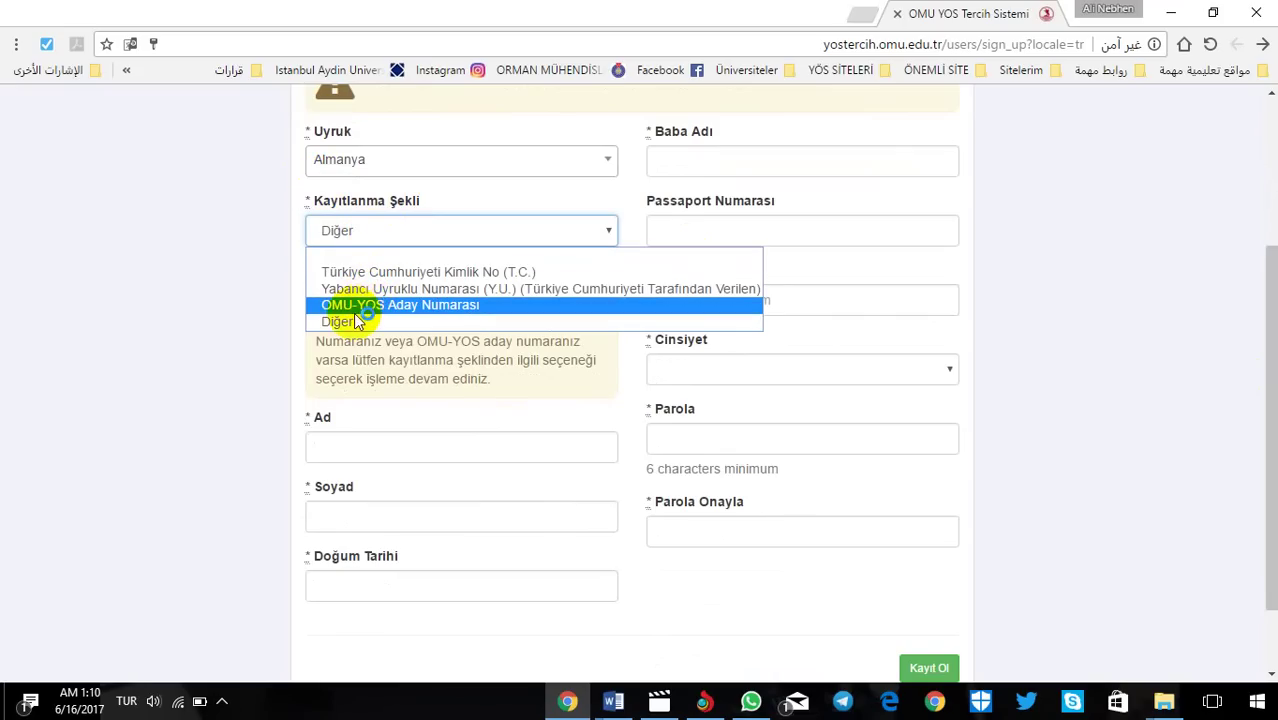
pyautogui.click(348, 321)
pyautogui.click(375, 455)
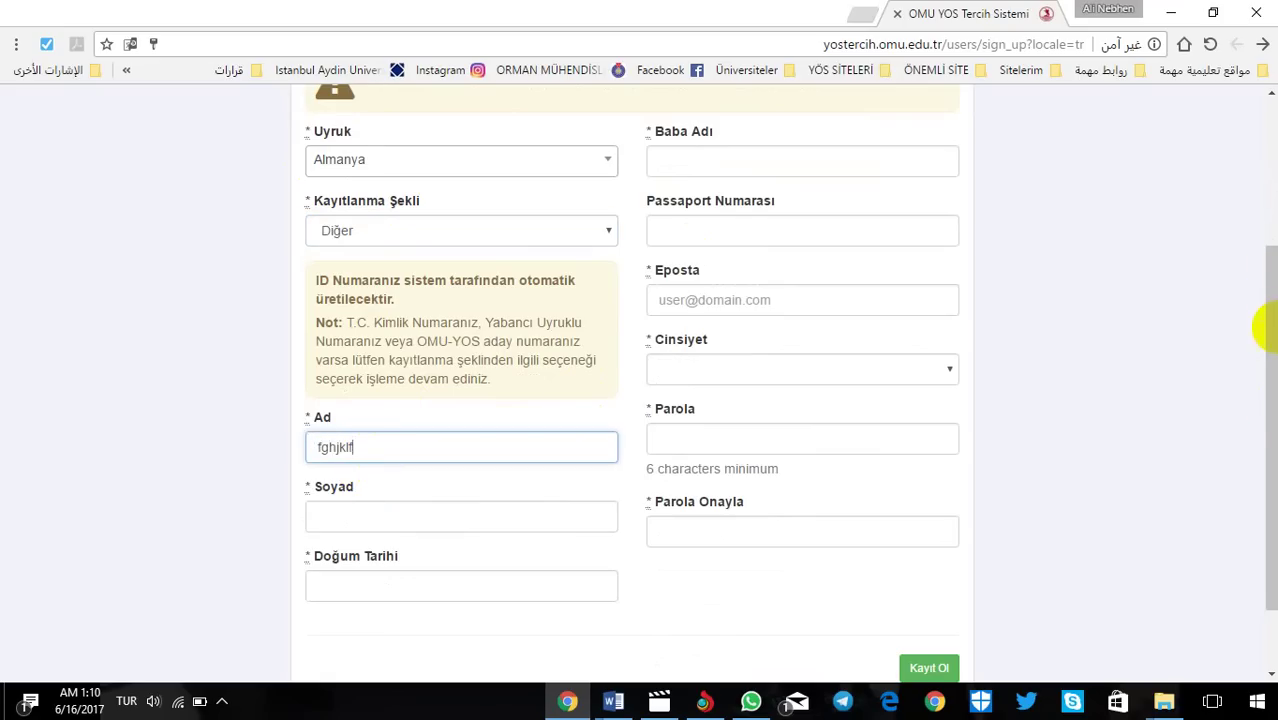
pyautogui.click(396, 510)
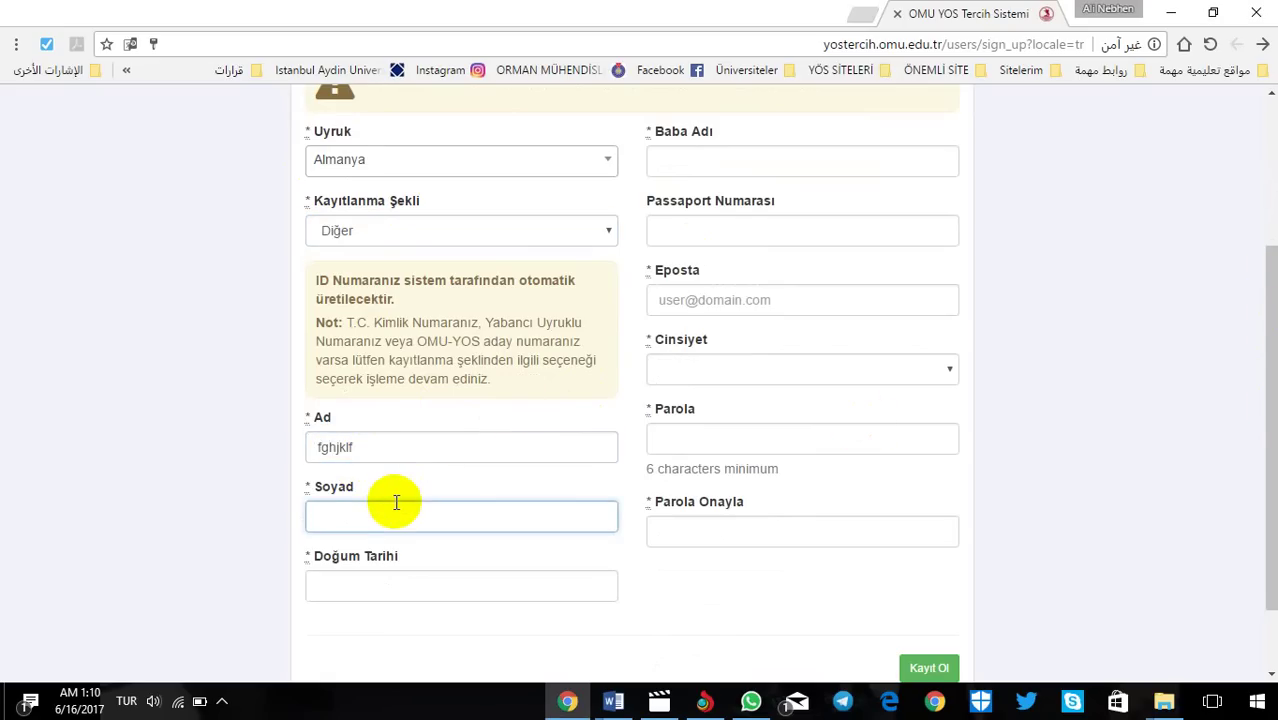
pyautogui.write('d')
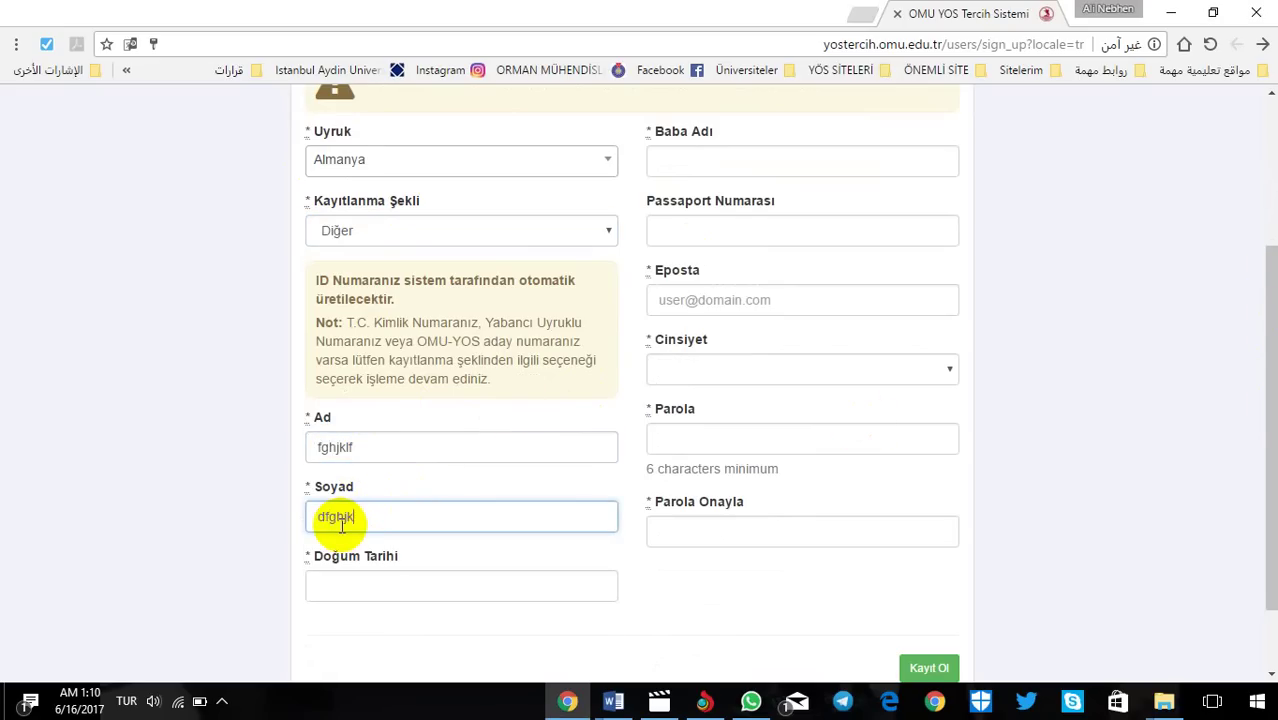
pyautogui.write('fghjk')
pyautogui.click(388, 594)
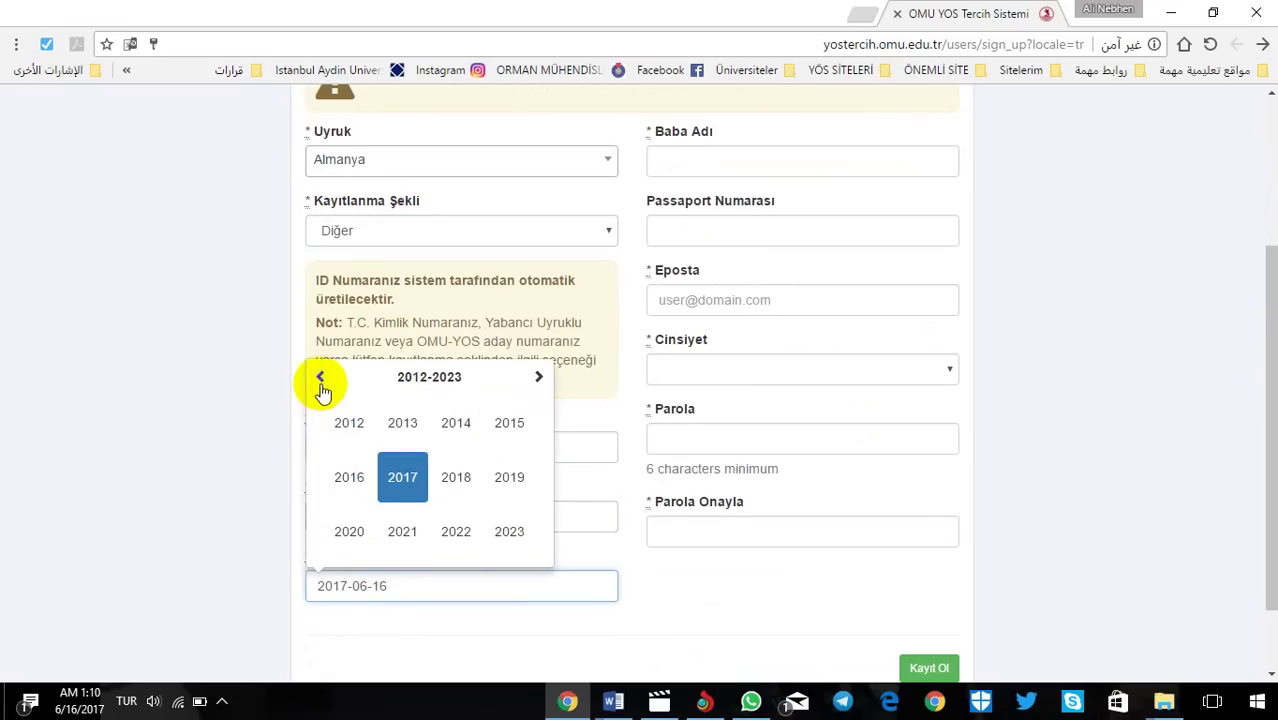
pyautogui.click(321, 385)
pyautogui.click(321, 385)
pyautogui.click(321, 385)
pyautogui.click(410, 478)
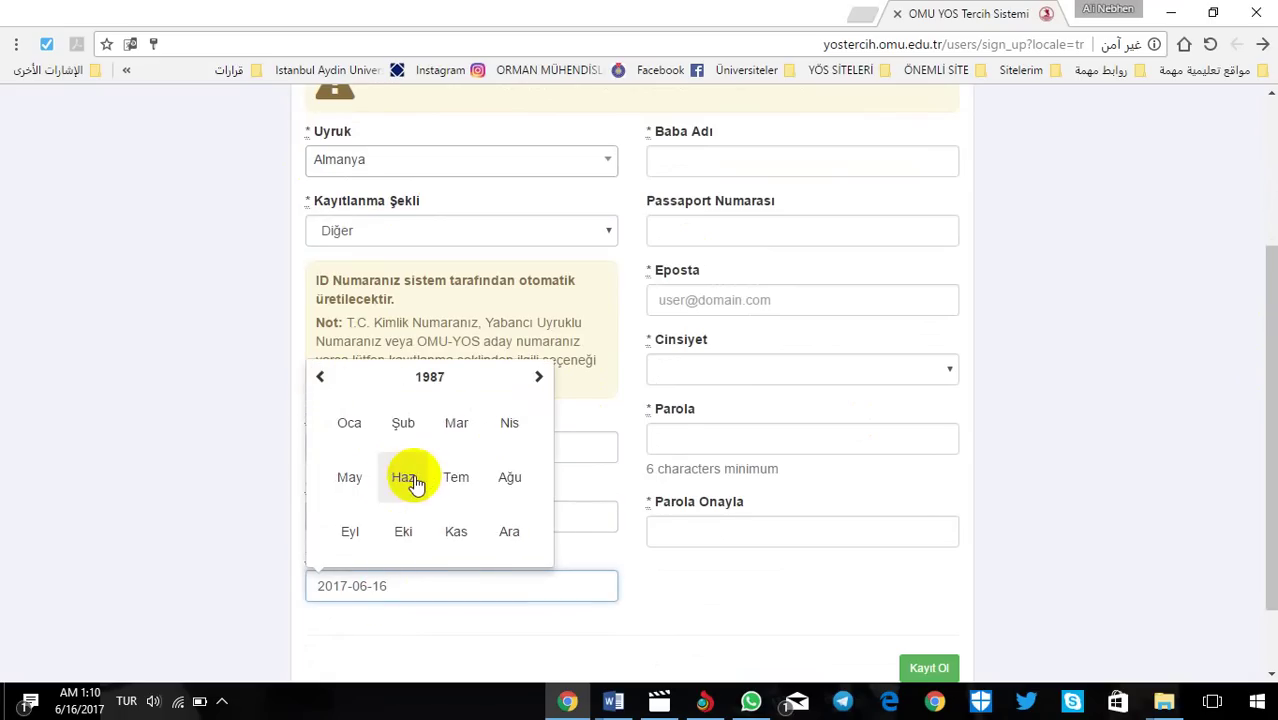
pyautogui.click(413, 480)
pyautogui.click(424, 466)
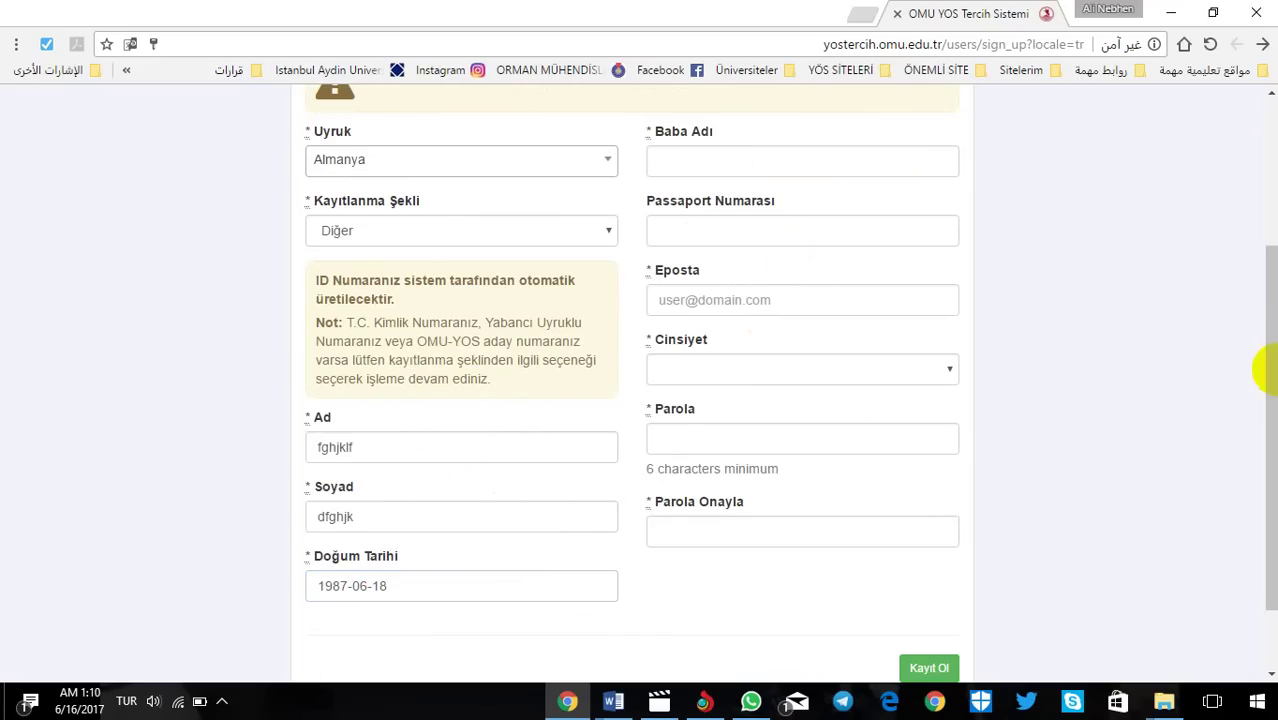
# Step: Enter the father's name, the passport number and the e-mail address
pyautogui.moveTo(1270, 370); pyautogui.dragTo(1221, 277)
pyautogui.click(862, 306)
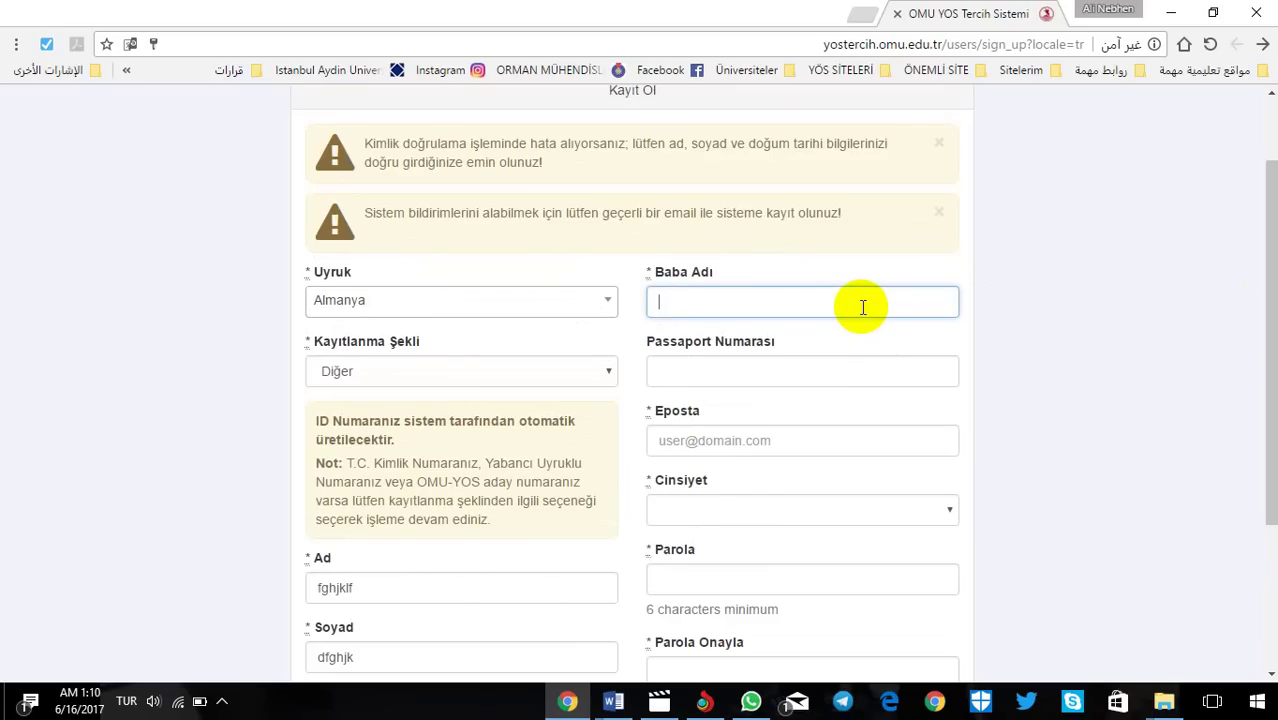
pyautogui.write('dfghjk')
pyautogui.click(743, 370)
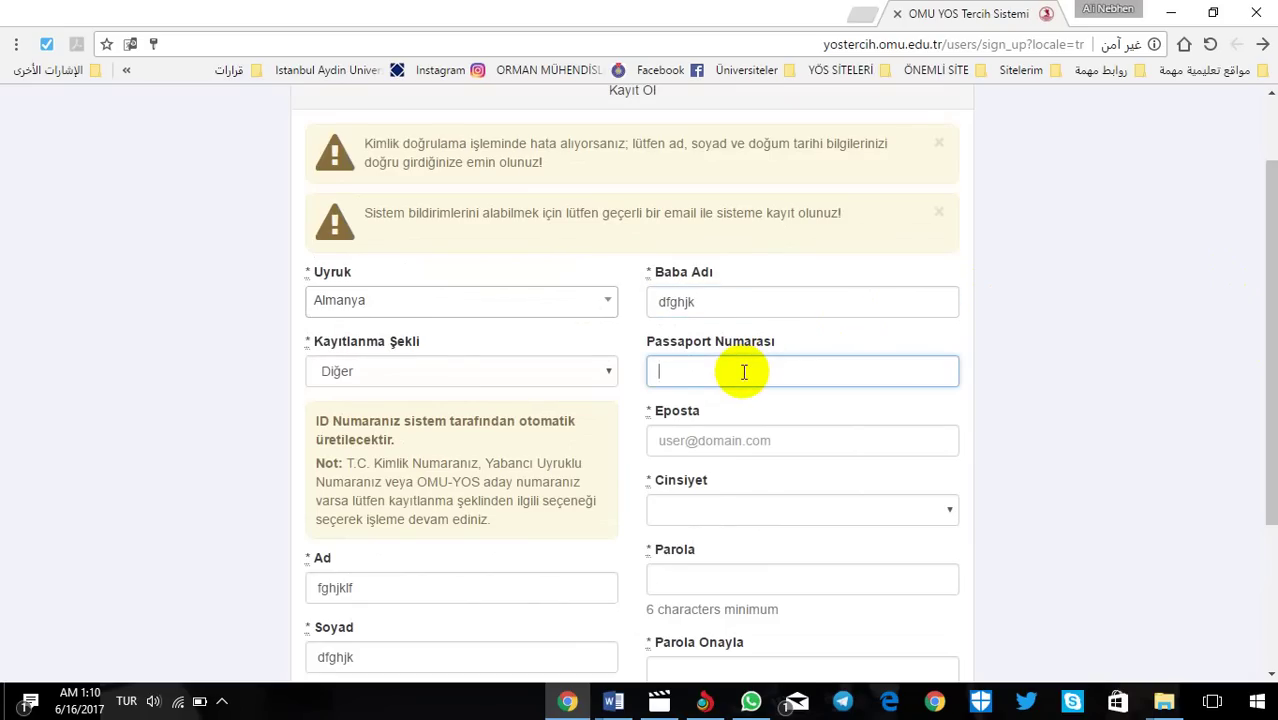
pyautogui.write('45678909876')
pyautogui.click(755, 440)
pyautogui.write('dfghjmkölçş')
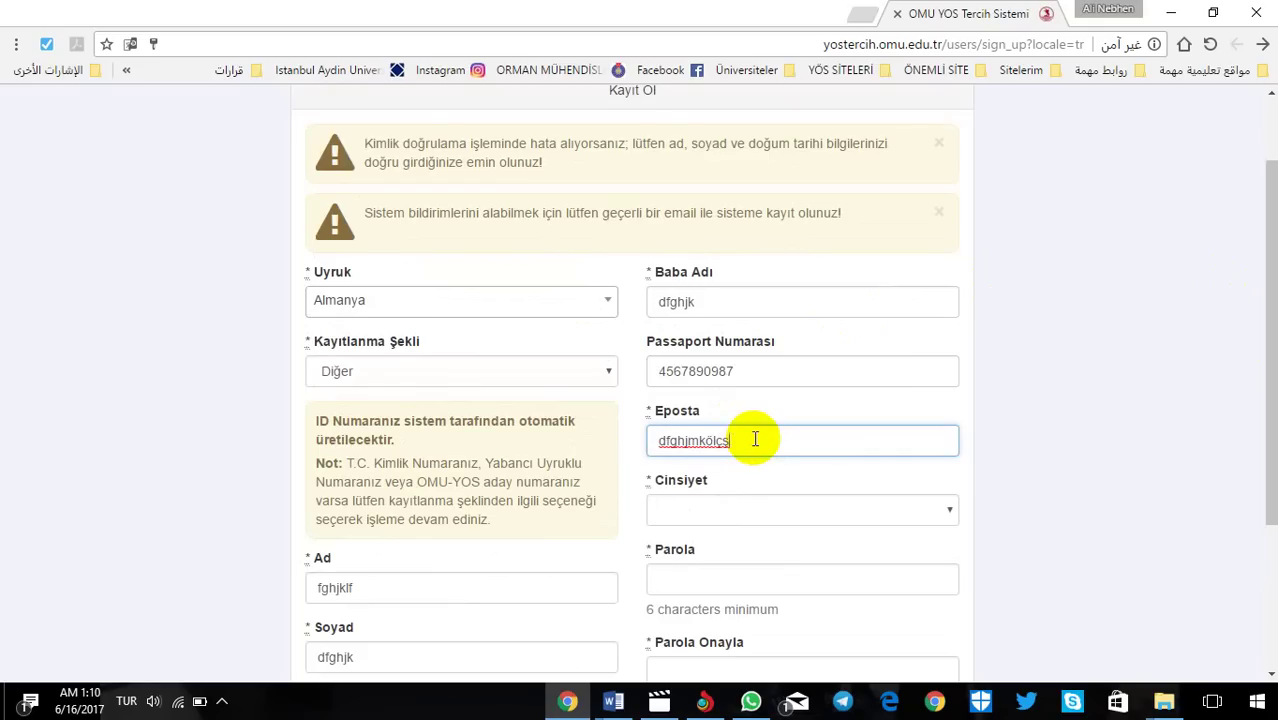
pyautogui.press('BackSpace')
pyautogui.press('BackSpace')
pyautogui.write('@')
# Step: Set gender to Erkek and enter the password and its confirmation
pyautogui.click(704, 515)
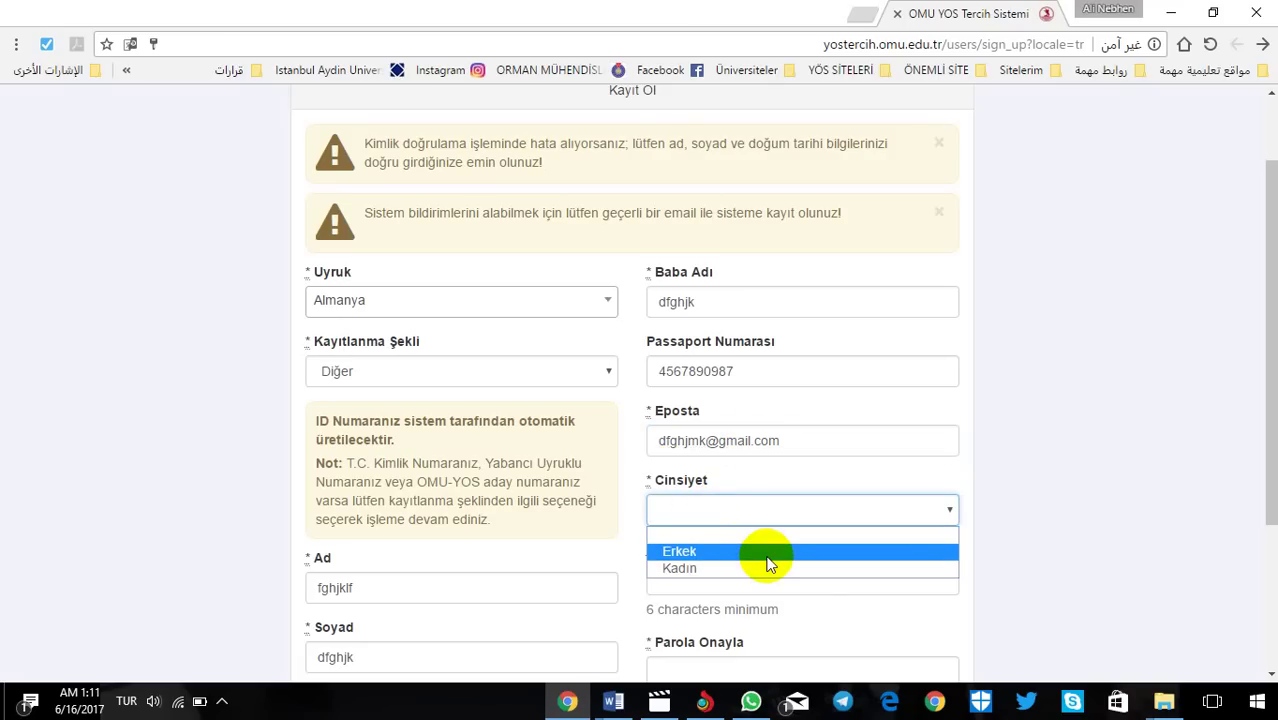
pyautogui.click(768, 556)
pyautogui.click(743, 575)
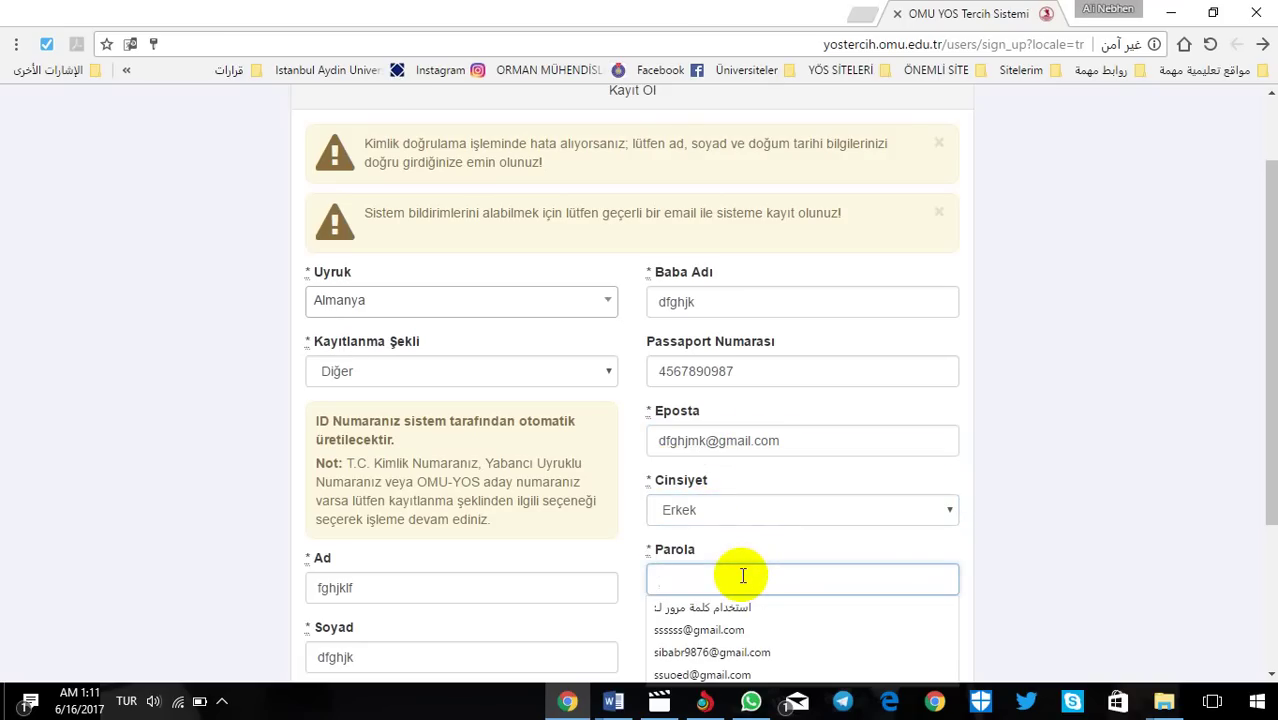
pyautogui.click(1021, 529)
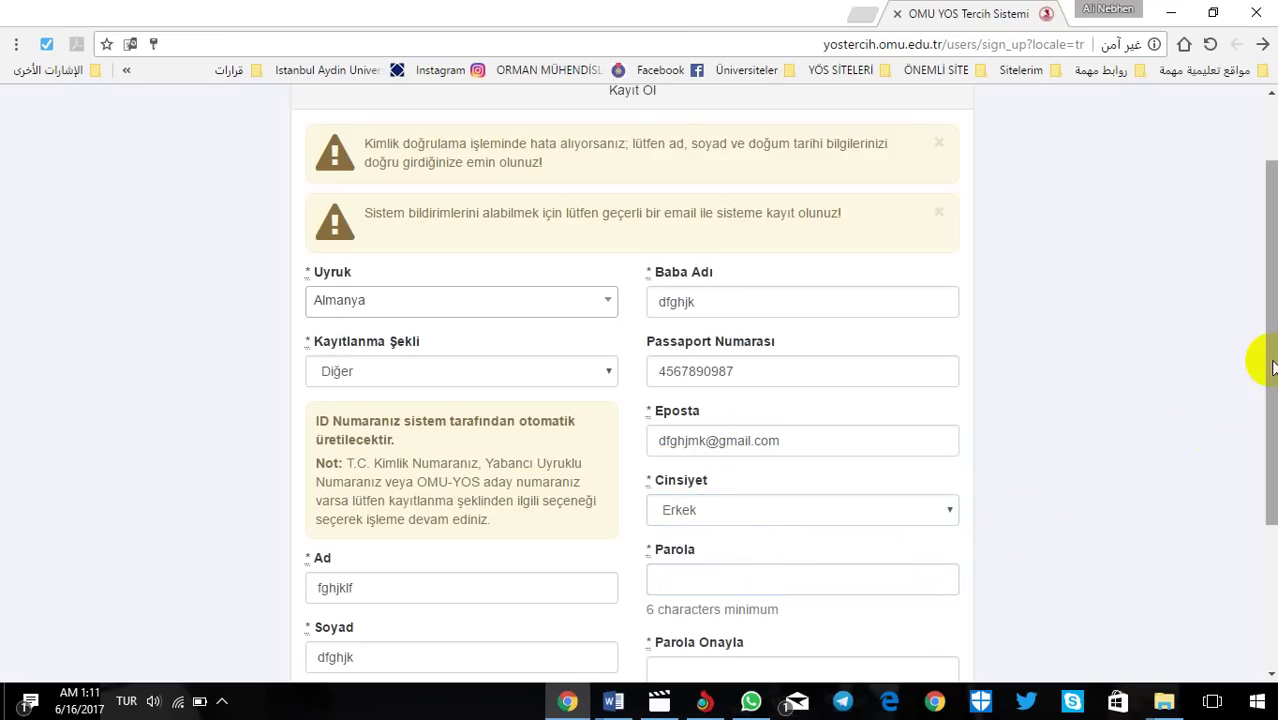
pyautogui.moveTo(1266, 357); pyautogui.dragTo(1266, 448)
pyautogui.click(674, 433)
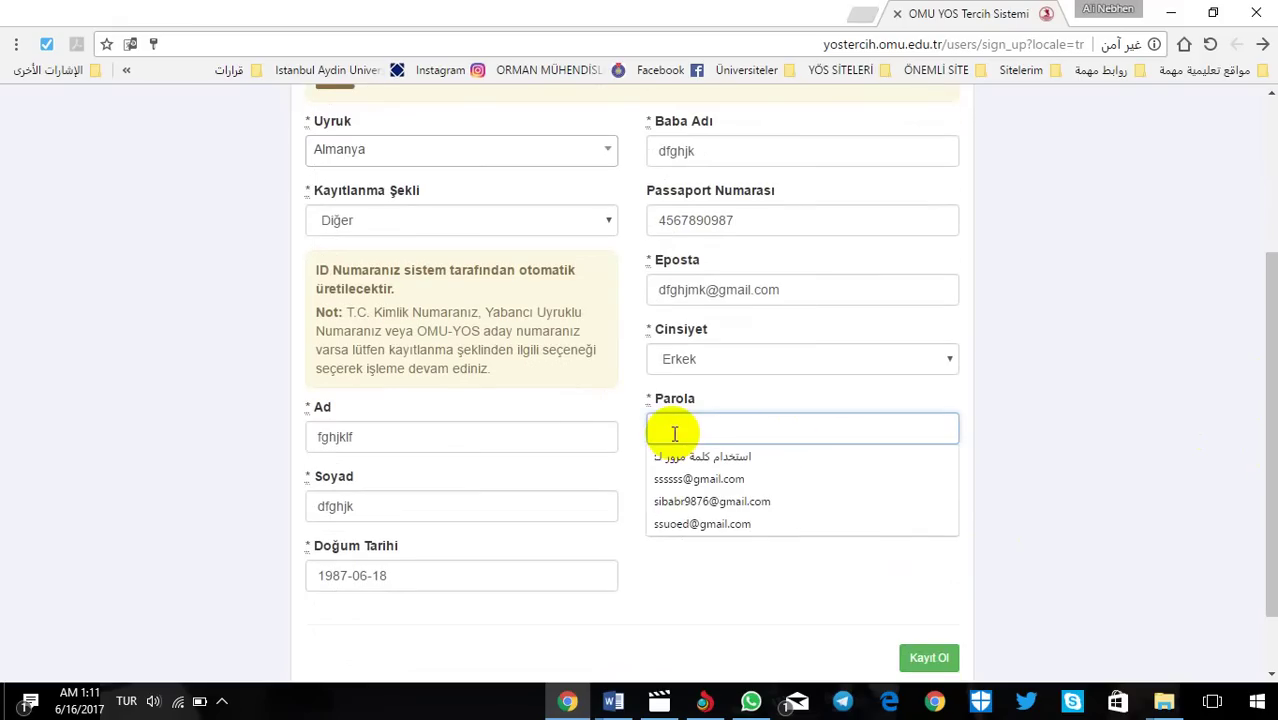
pyautogui.write('12')
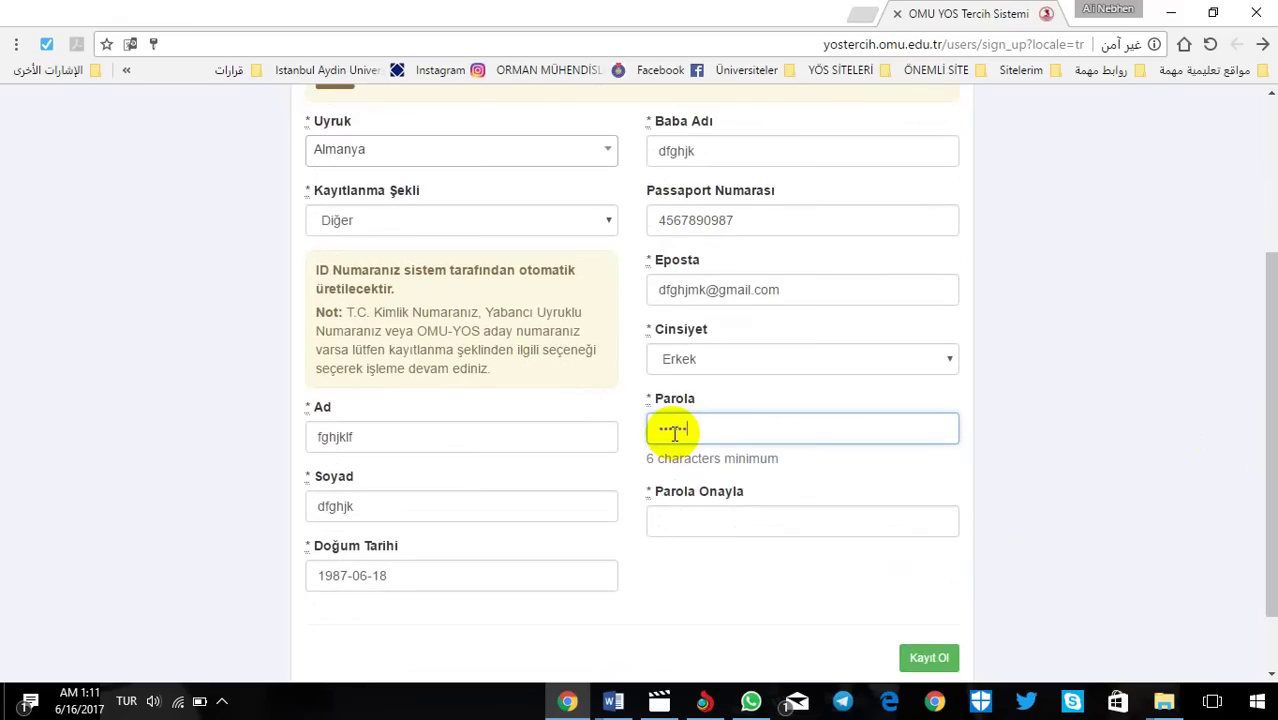
pyautogui.write('3456')
pyautogui.click(694, 521)
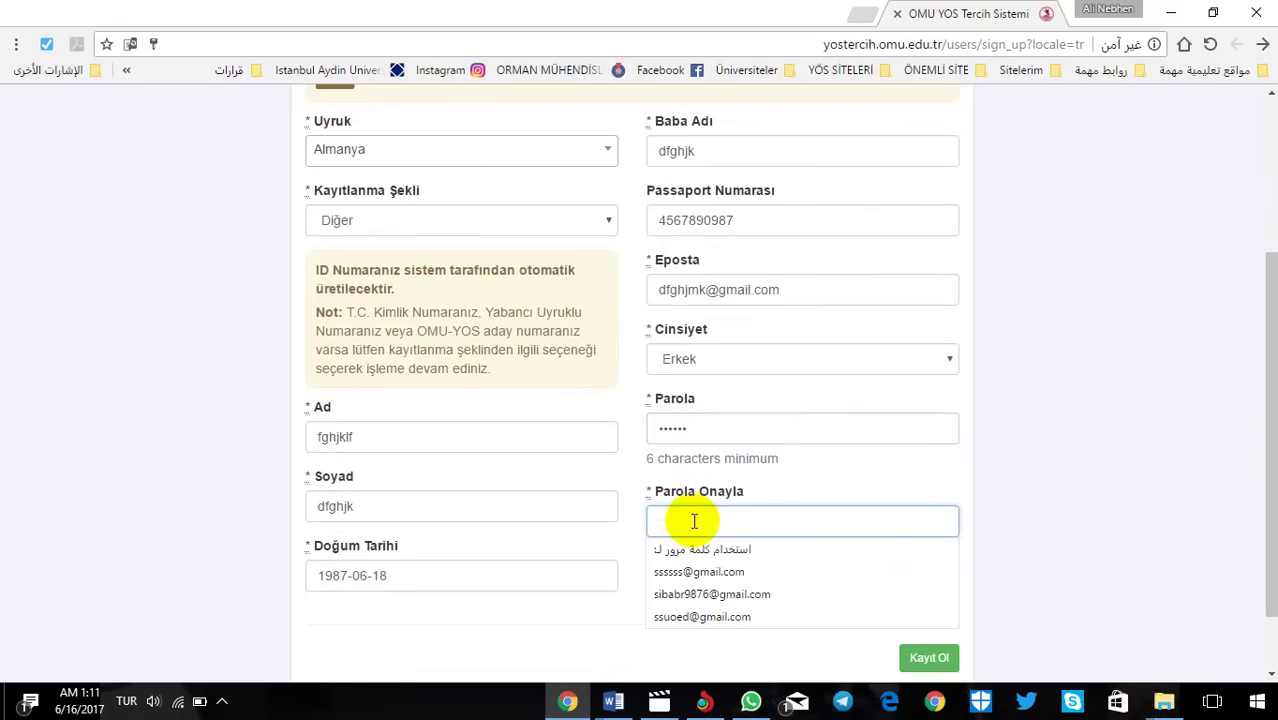
pyautogui.write('1')
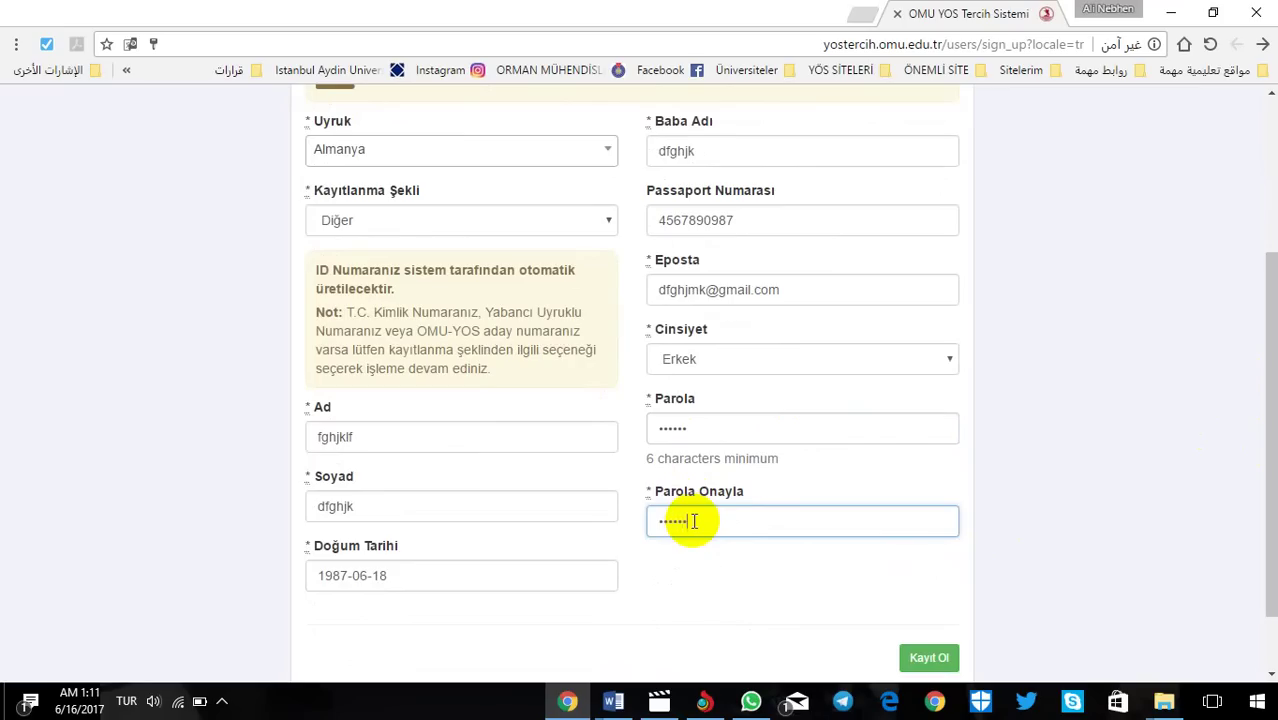
pyautogui.moveTo(801, 284); pyautogui.dragTo(469, 298)
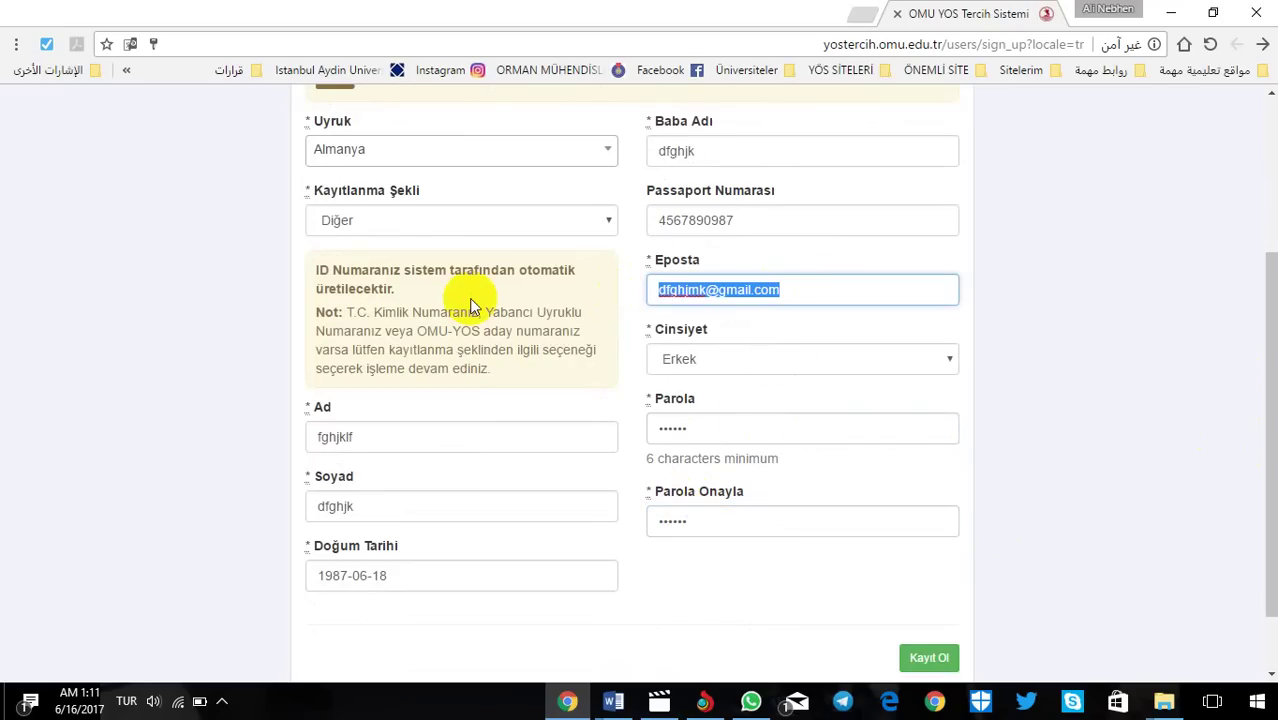
pyautogui.click(1080, 370)
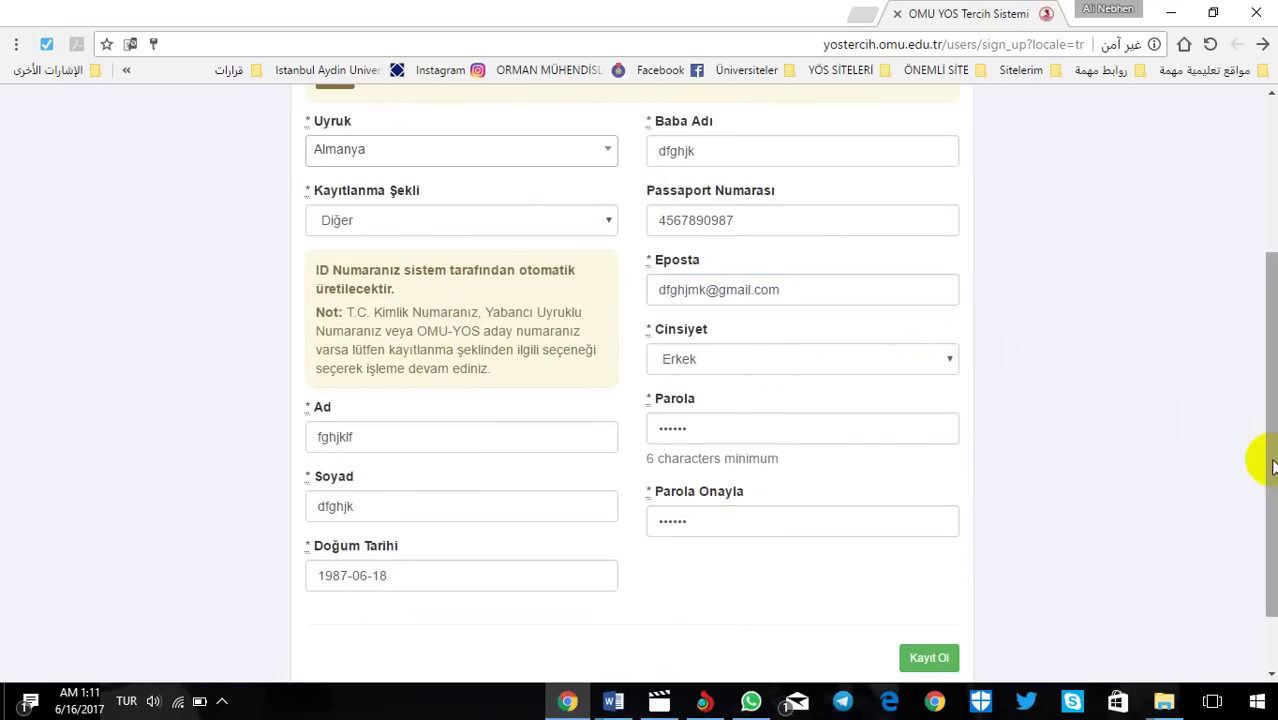
pyautogui.moveTo(1272, 466); pyautogui.dragTo(1264, 599)
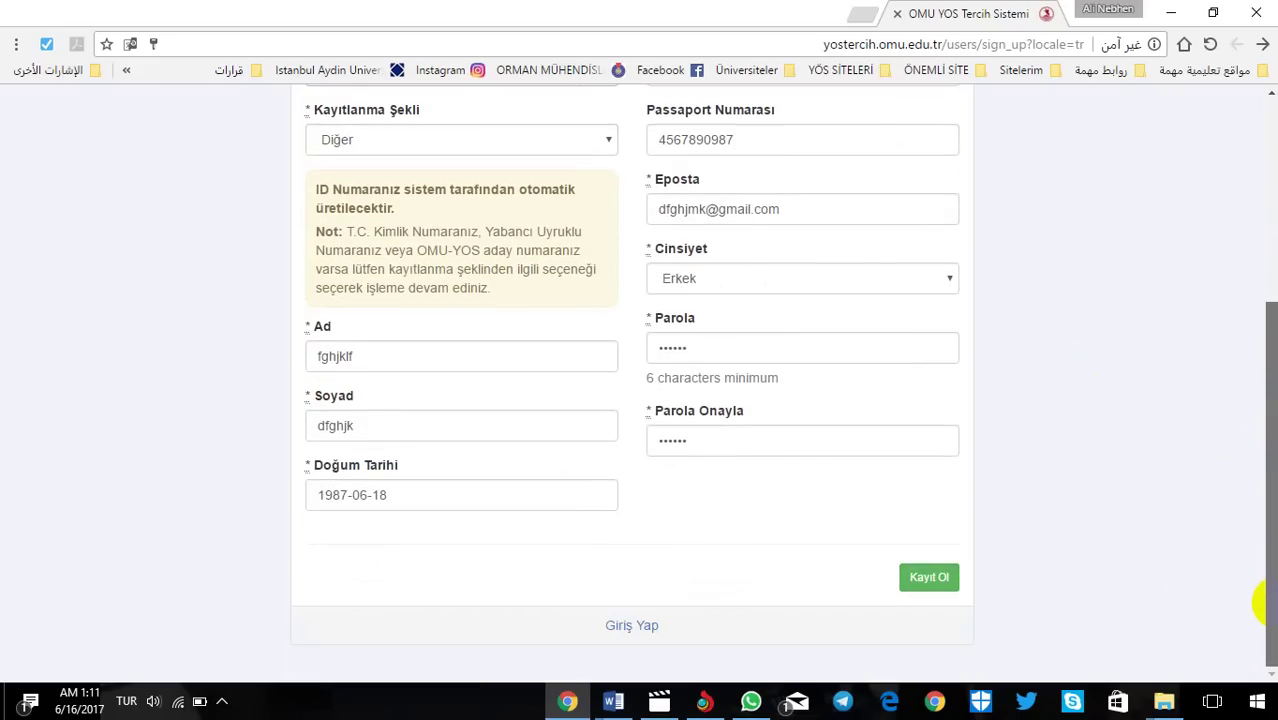
# Step: Submit the registration, decline saving the password, and bring up Profil Fotoğrafı Yükle
pyautogui.click(930, 578)
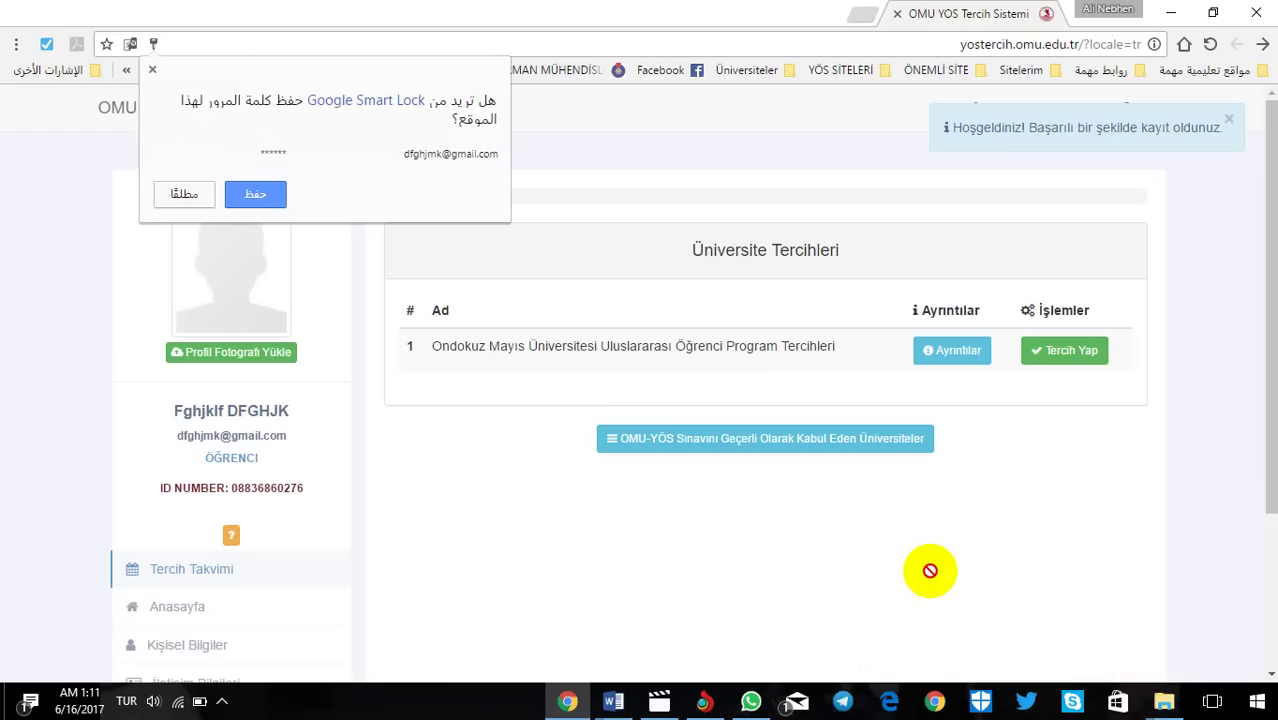
pyautogui.click(208, 197)
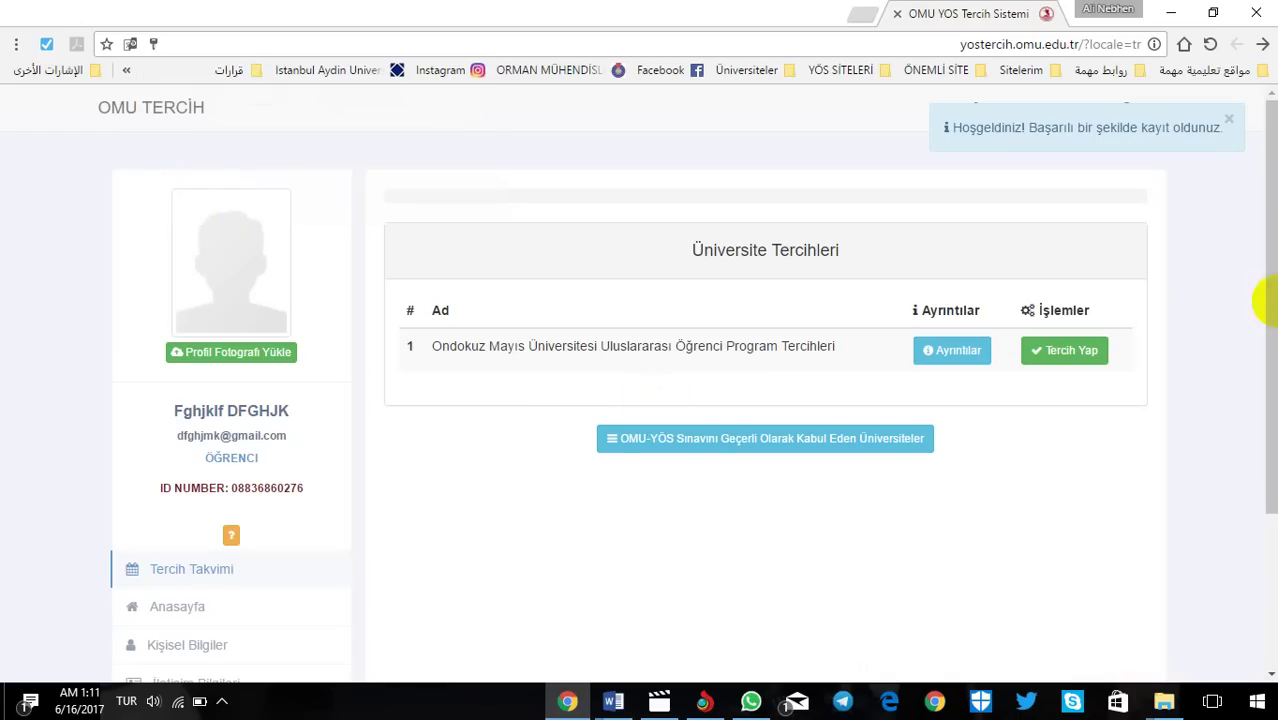
pyautogui.moveTo(1265, 300); pyautogui.dragTo(1258, 271)
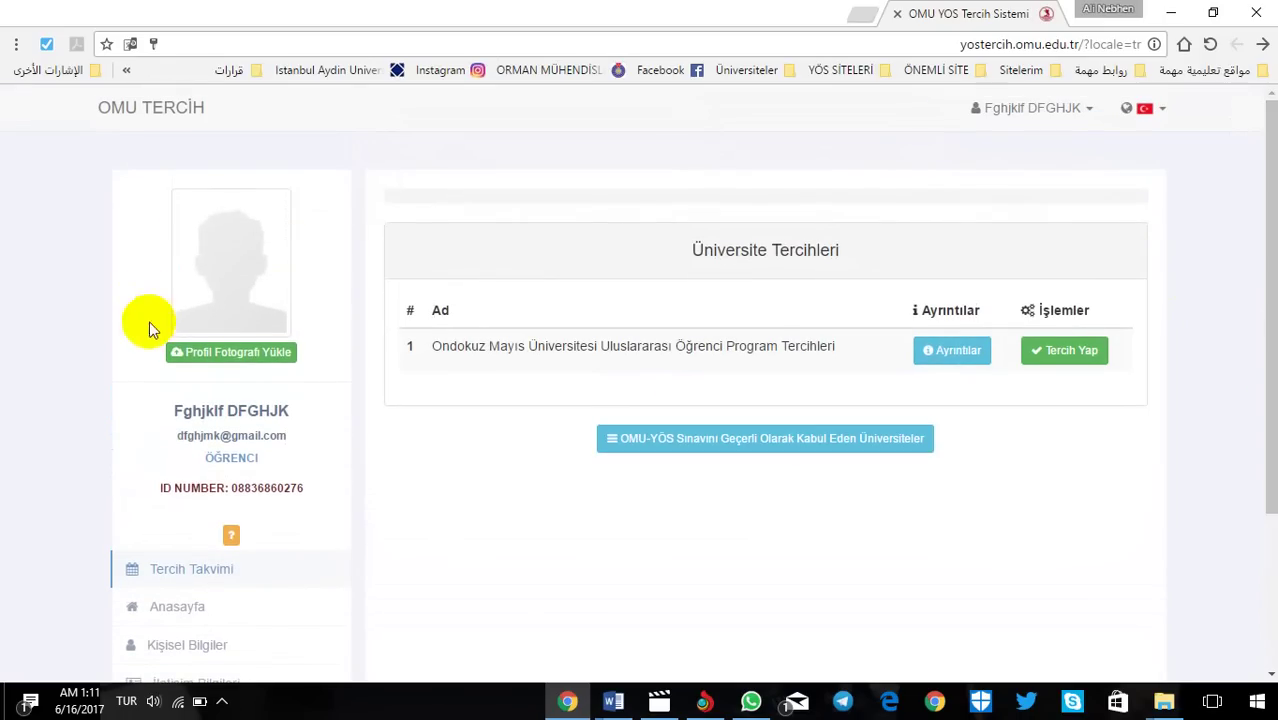
pyautogui.click(193, 360)
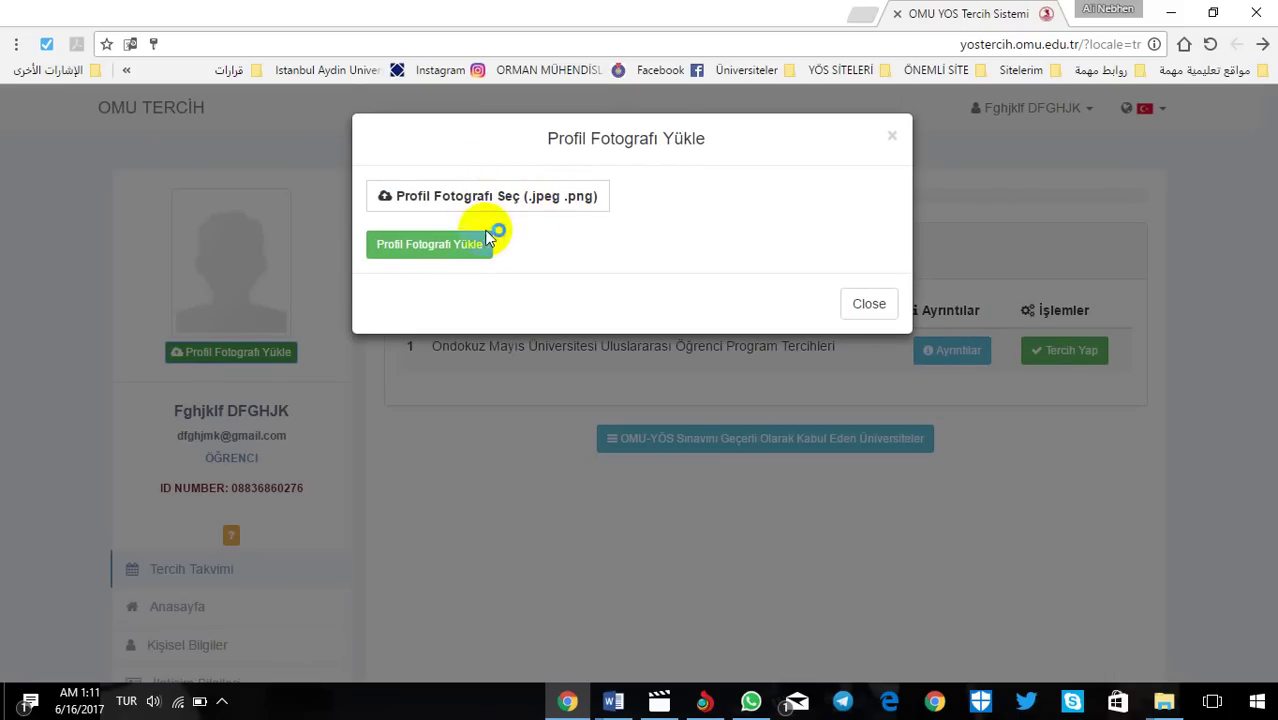
# Step: Upload the first image from the Pictures folder as the profile photo
pyautogui.click(435, 250)
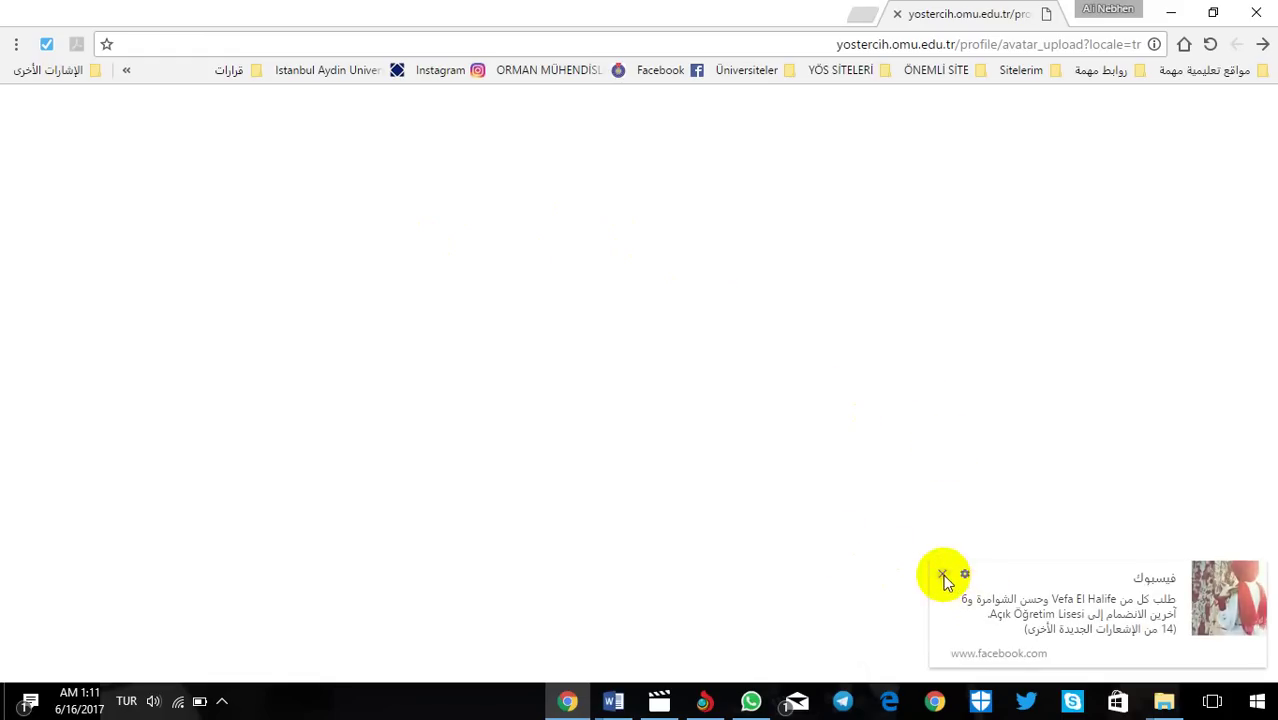
pyautogui.click(942, 574)
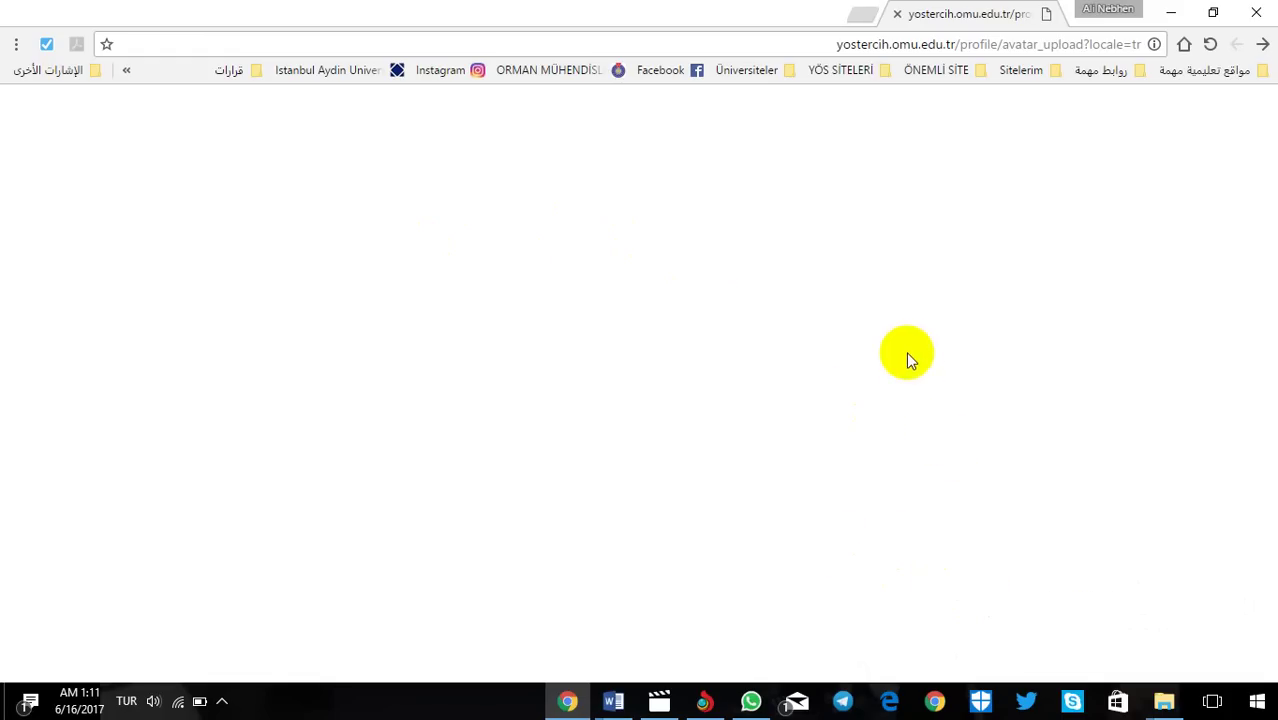
pyautogui.click(1263, 45)
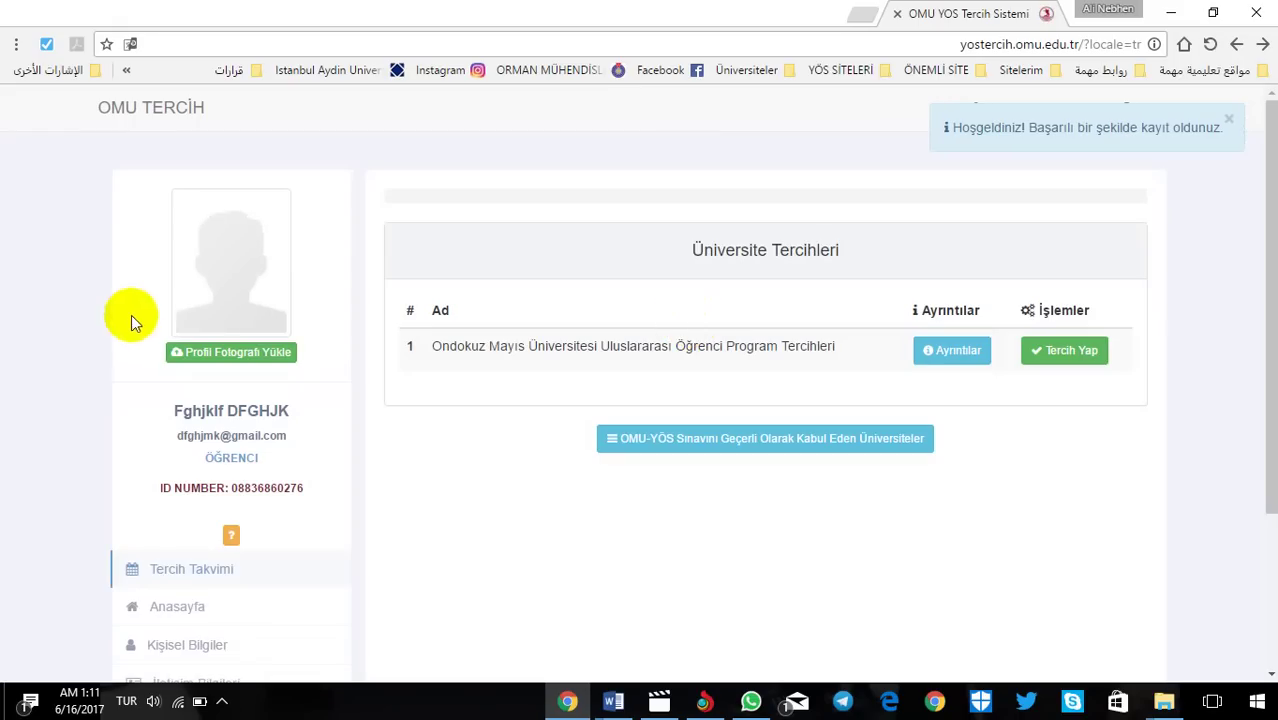
pyautogui.click(230, 353)
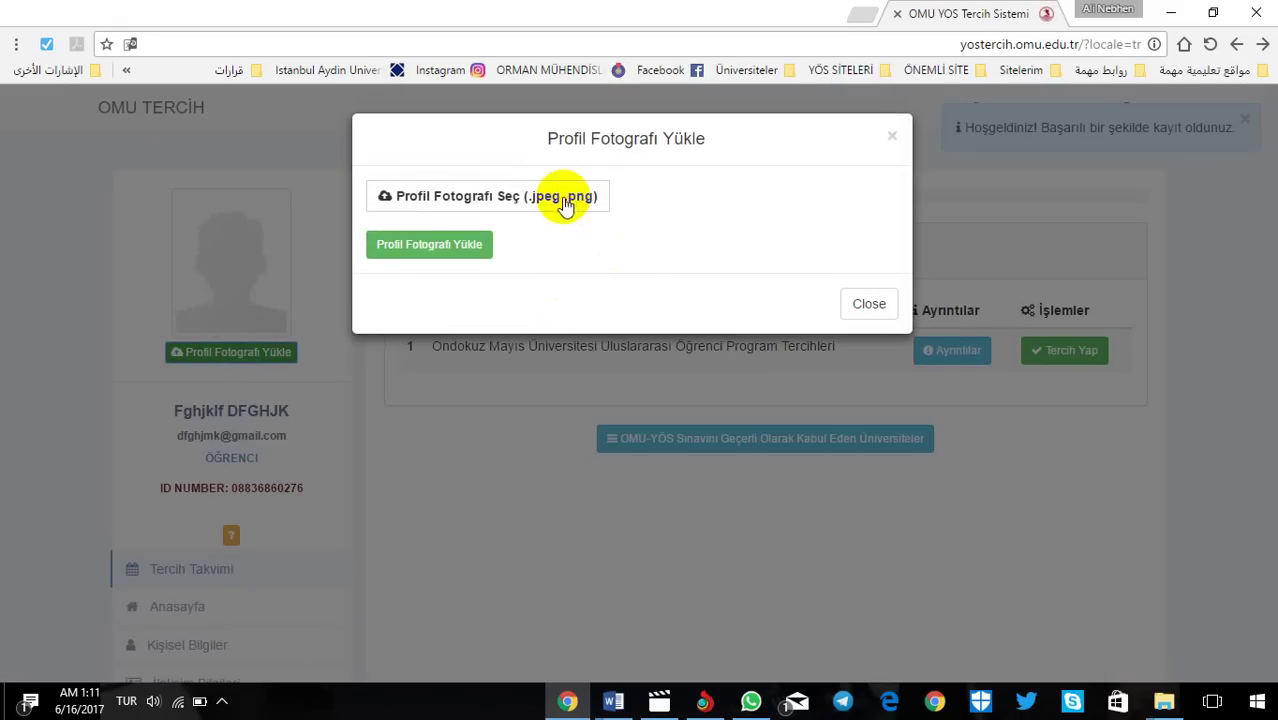
pyautogui.click(566, 200)
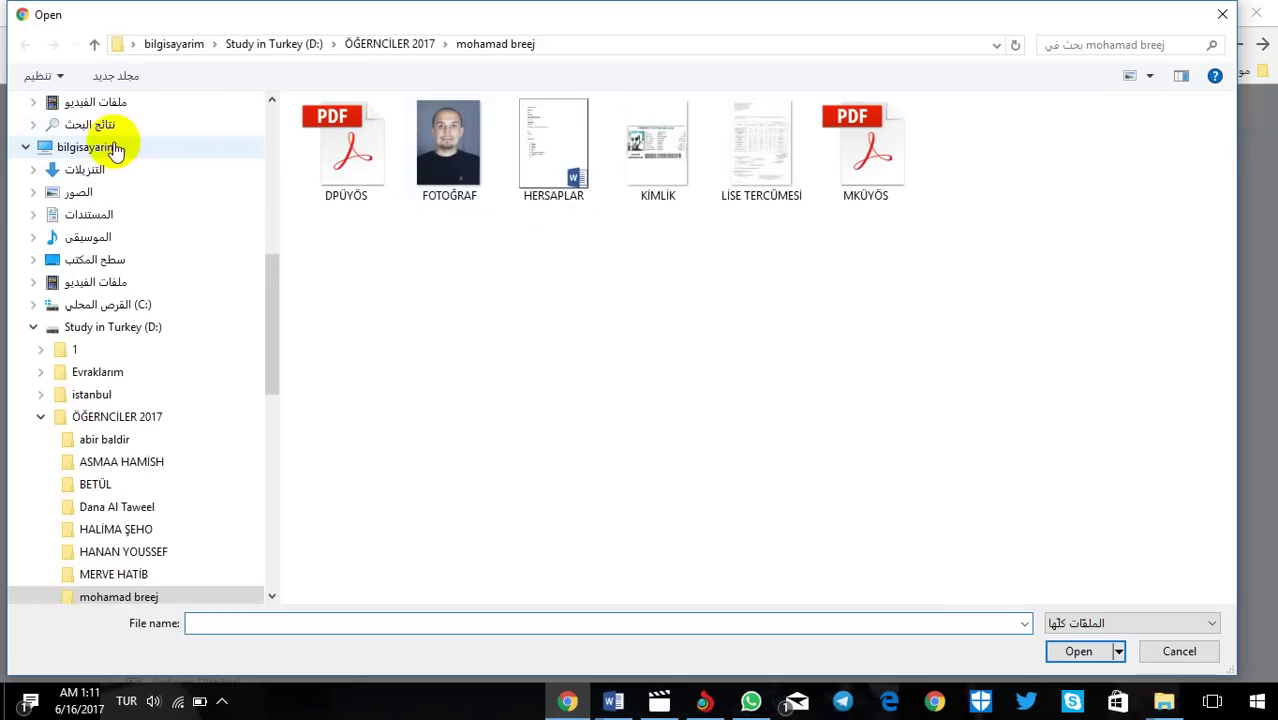
pyautogui.click(113, 147)
pyautogui.click(84, 193)
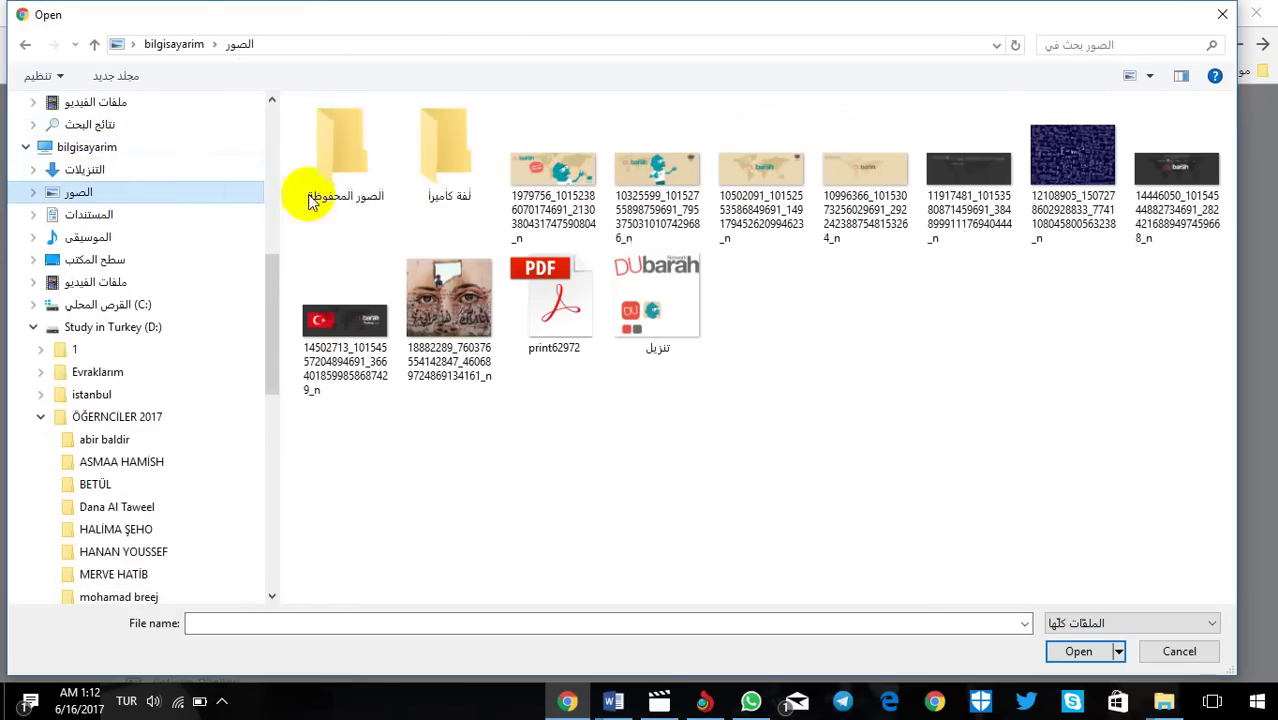
pyautogui.doubleClick(573, 210)
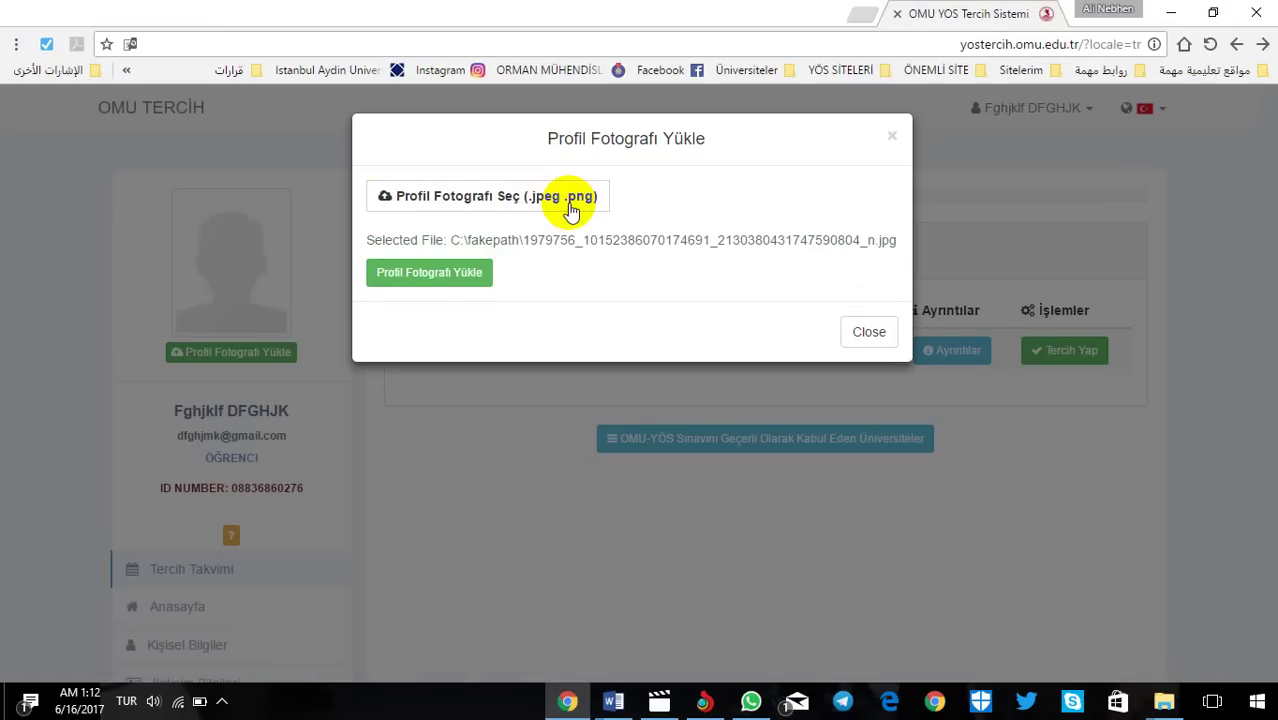
pyautogui.click(427, 277)
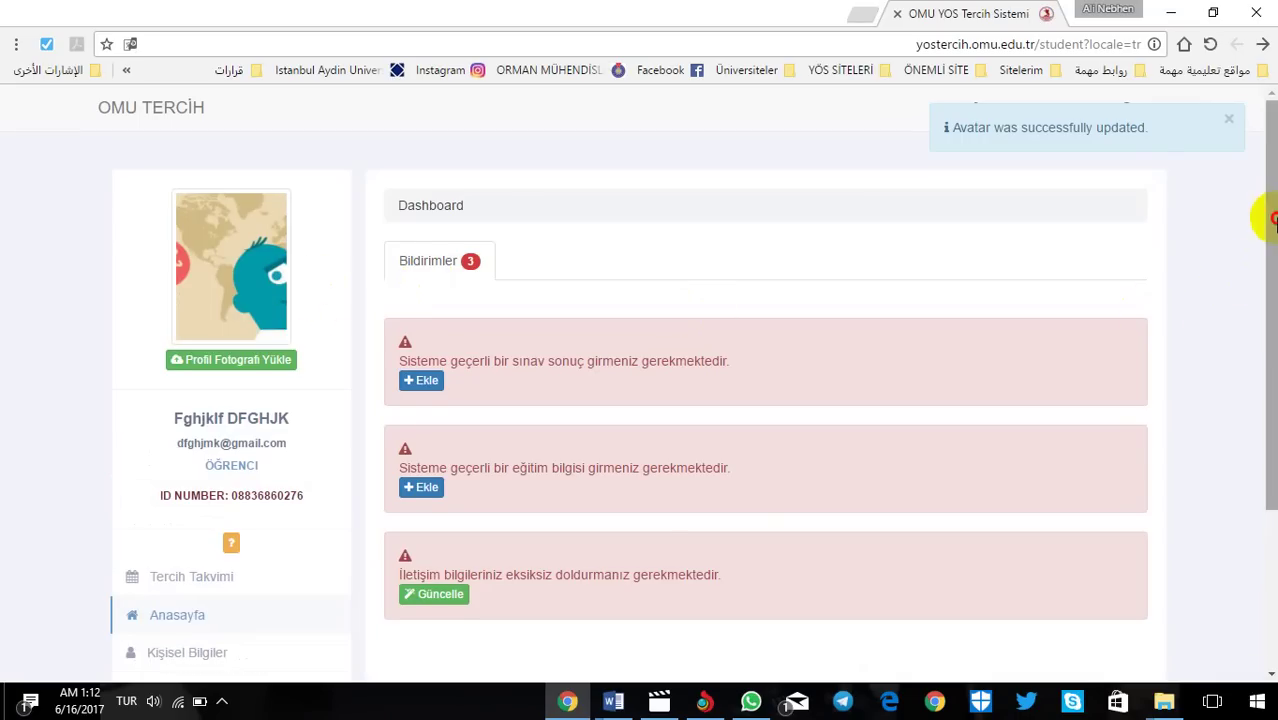
# Step: Go to Kişisel Bilgiler > İletişim Bilgileri and open its Düzenle form
pyautogui.scroll(-3, 1270, 214)
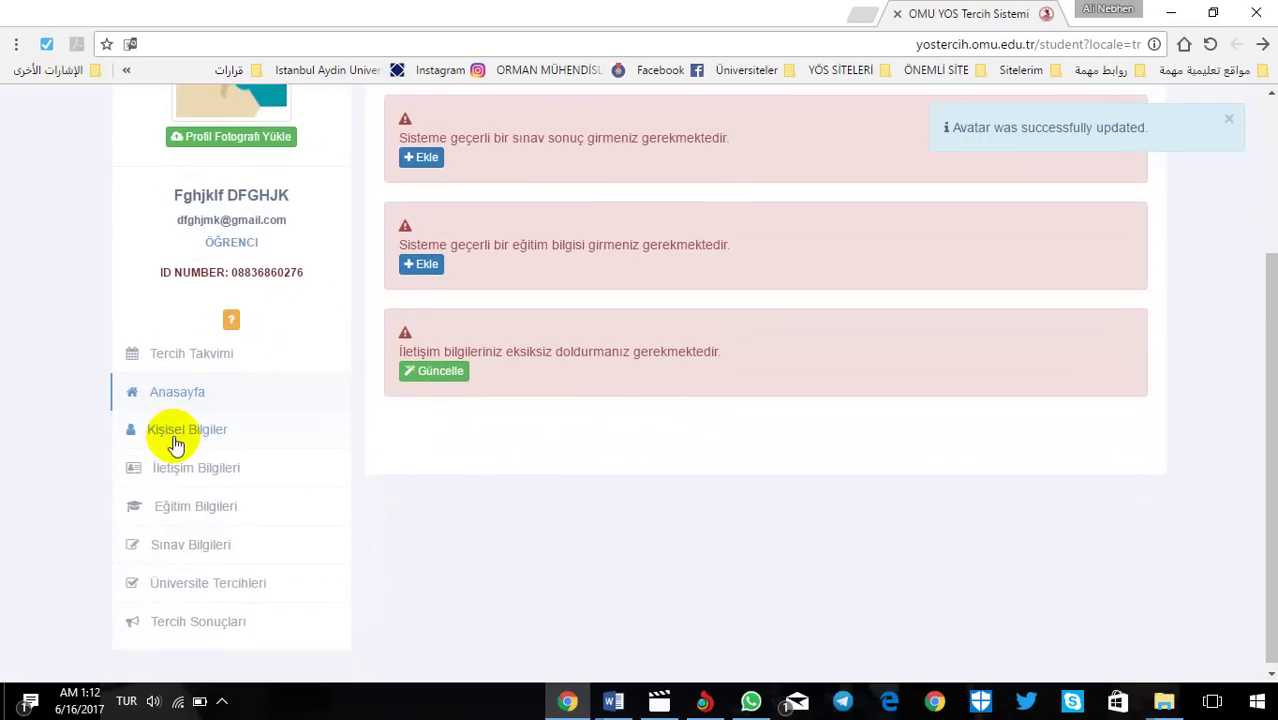
pyautogui.click(176, 440)
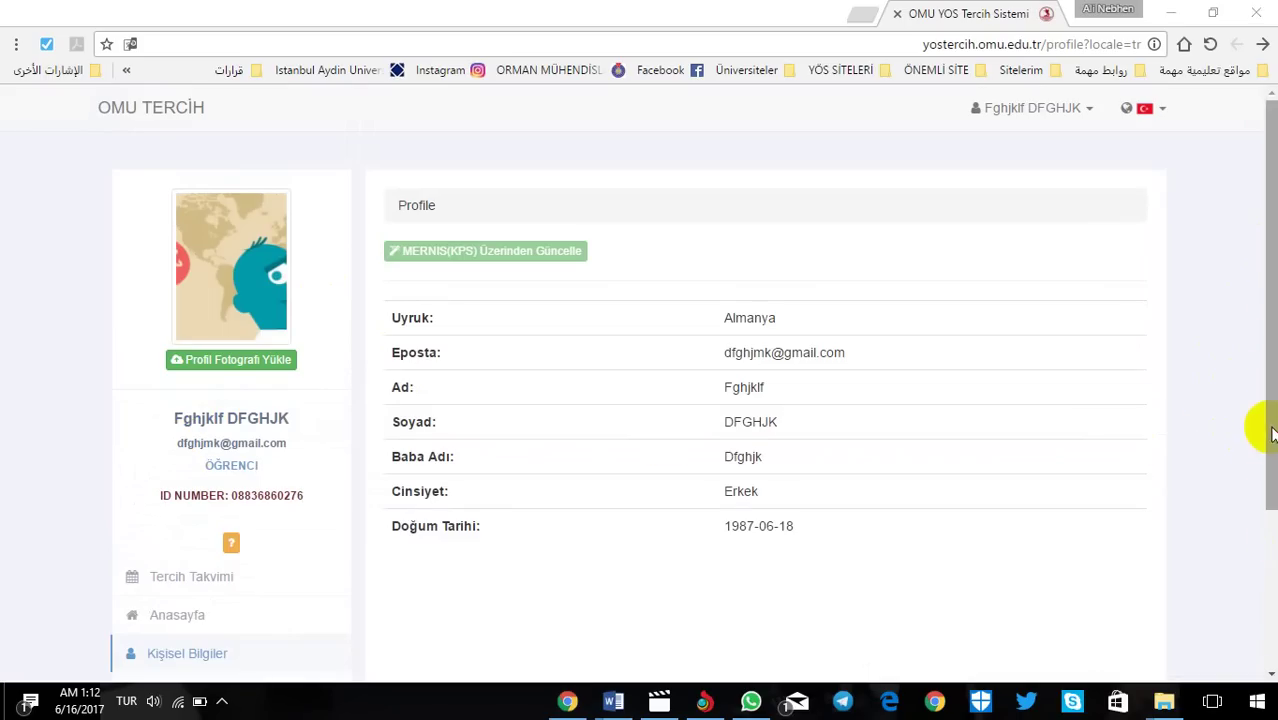
pyautogui.moveTo(1262, 428); pyautogui.dragTo(1268, 580)
pyautogui.click(236, 474)
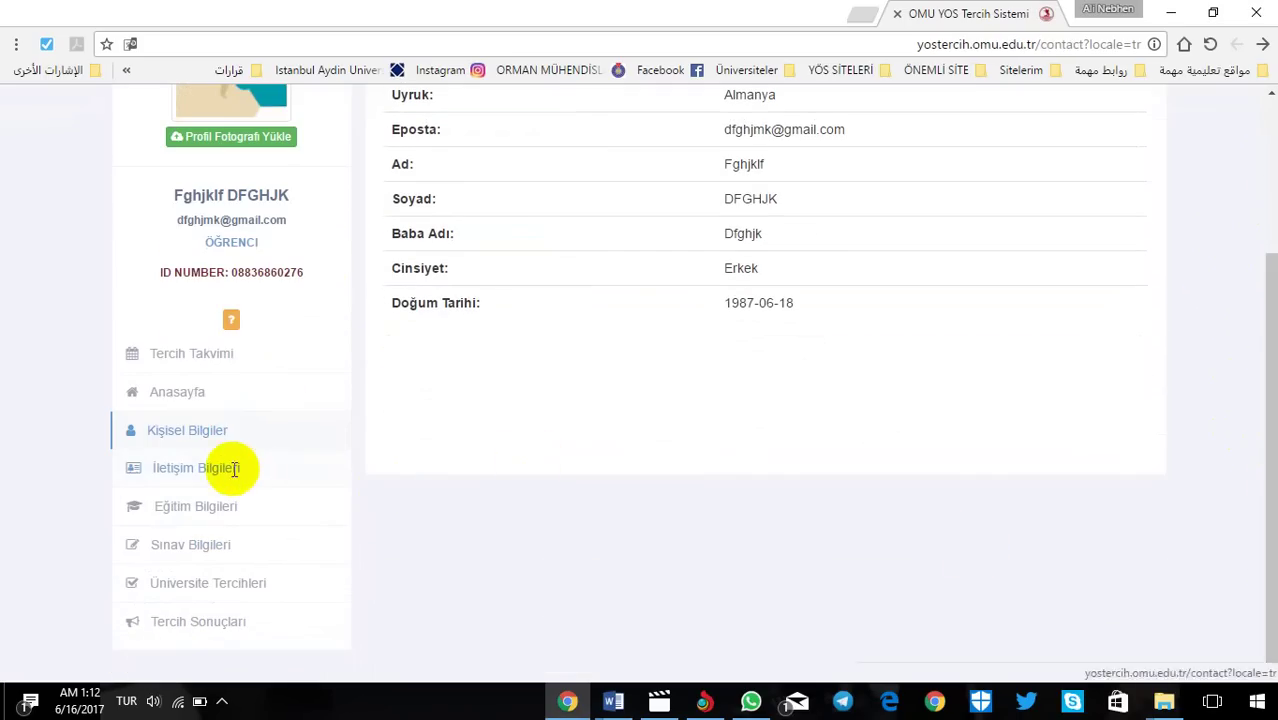
pyautogui.click(408, 251)
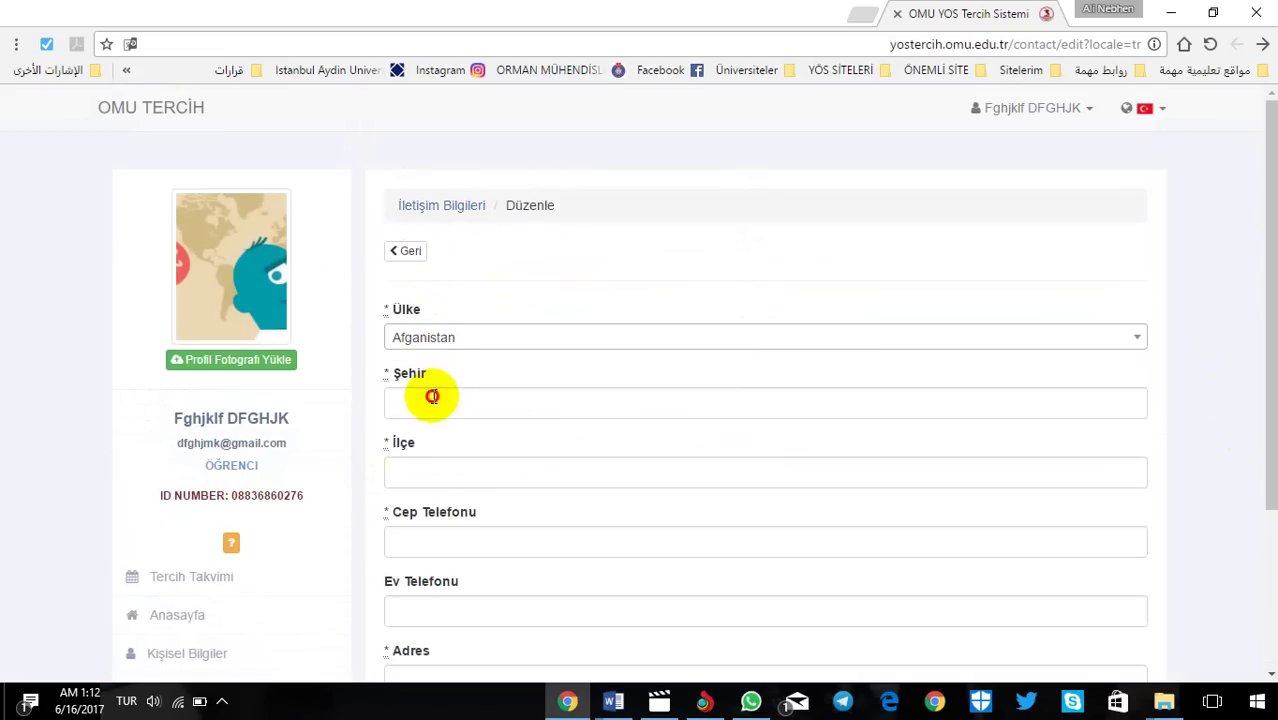
# Step: Fill in the city (Şehir) and district (İlçe) fields of the contact form
pyautogui.click(432, 396)
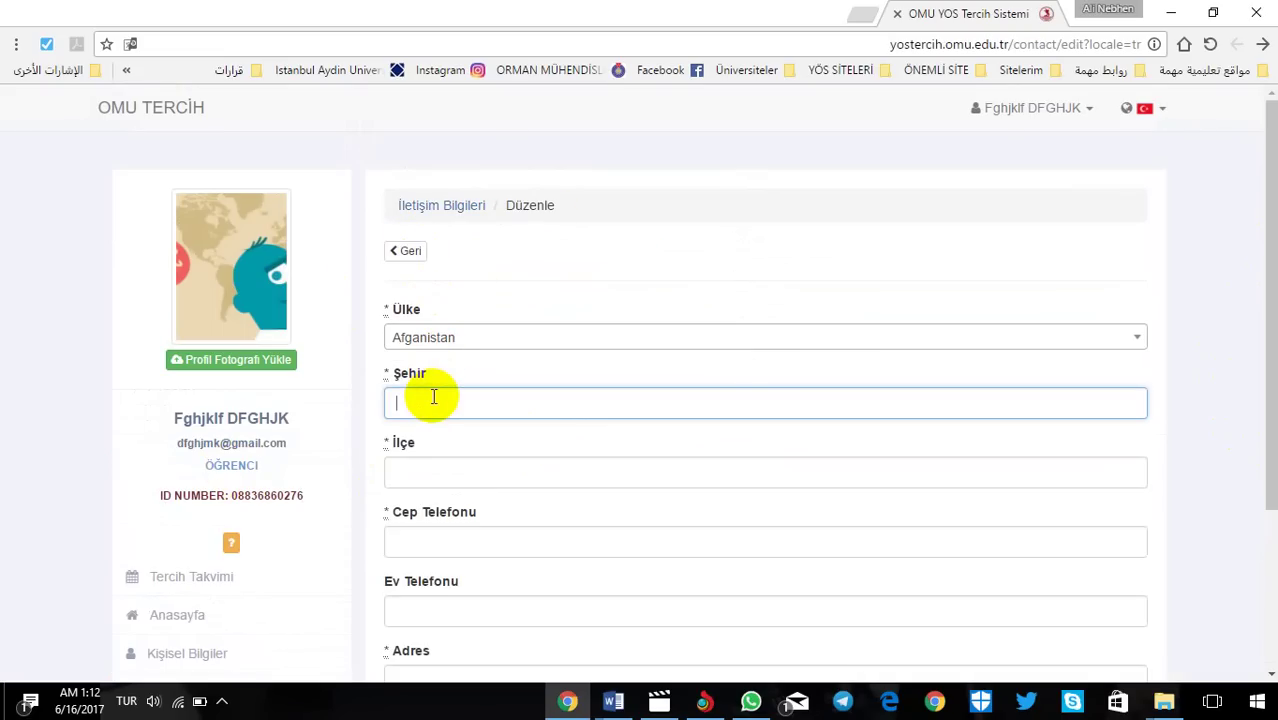
pyautogui.click(429, 473)
pyautogui.write('edrftgyhujı')
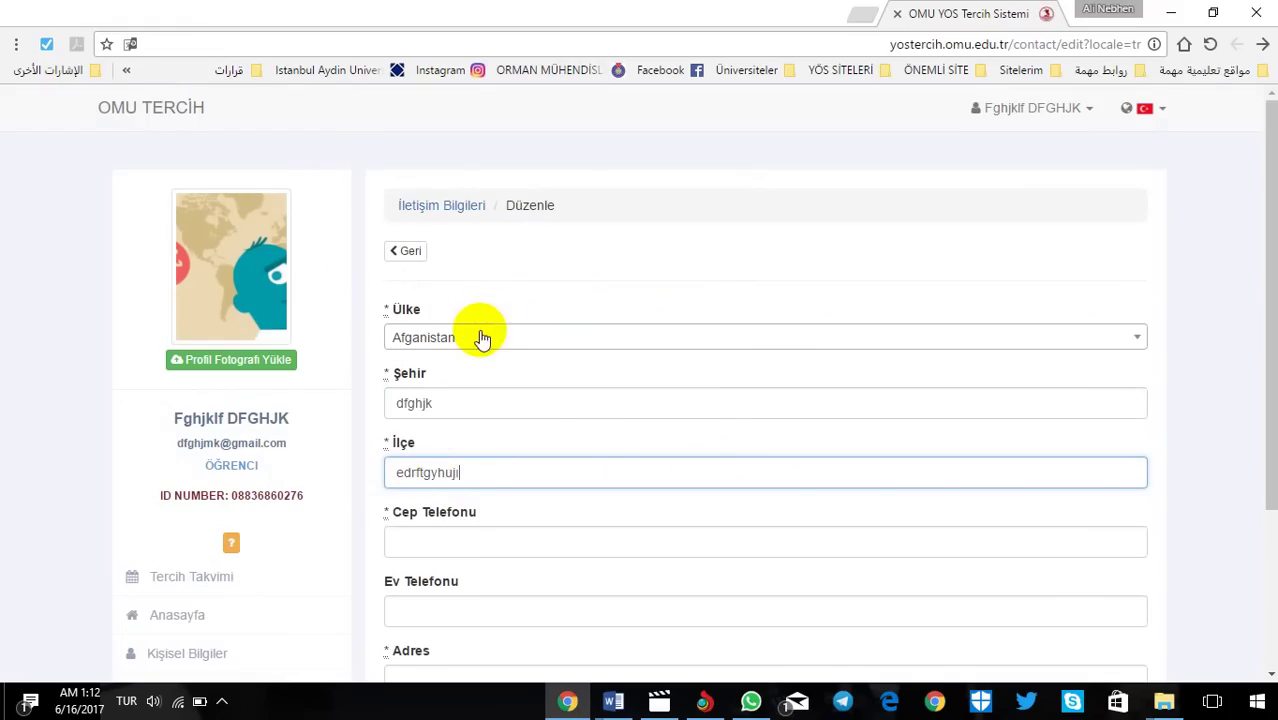
pyautogui.click(484, 405)
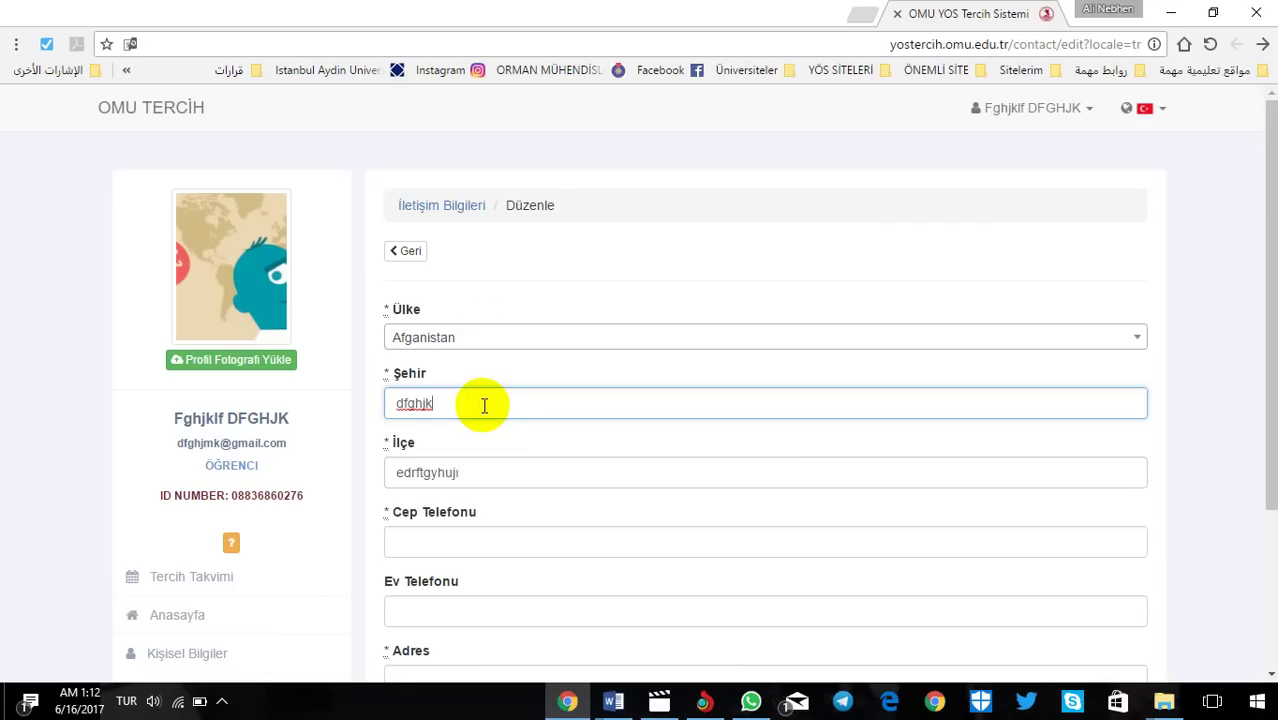
pyautogui.click(495, 470)
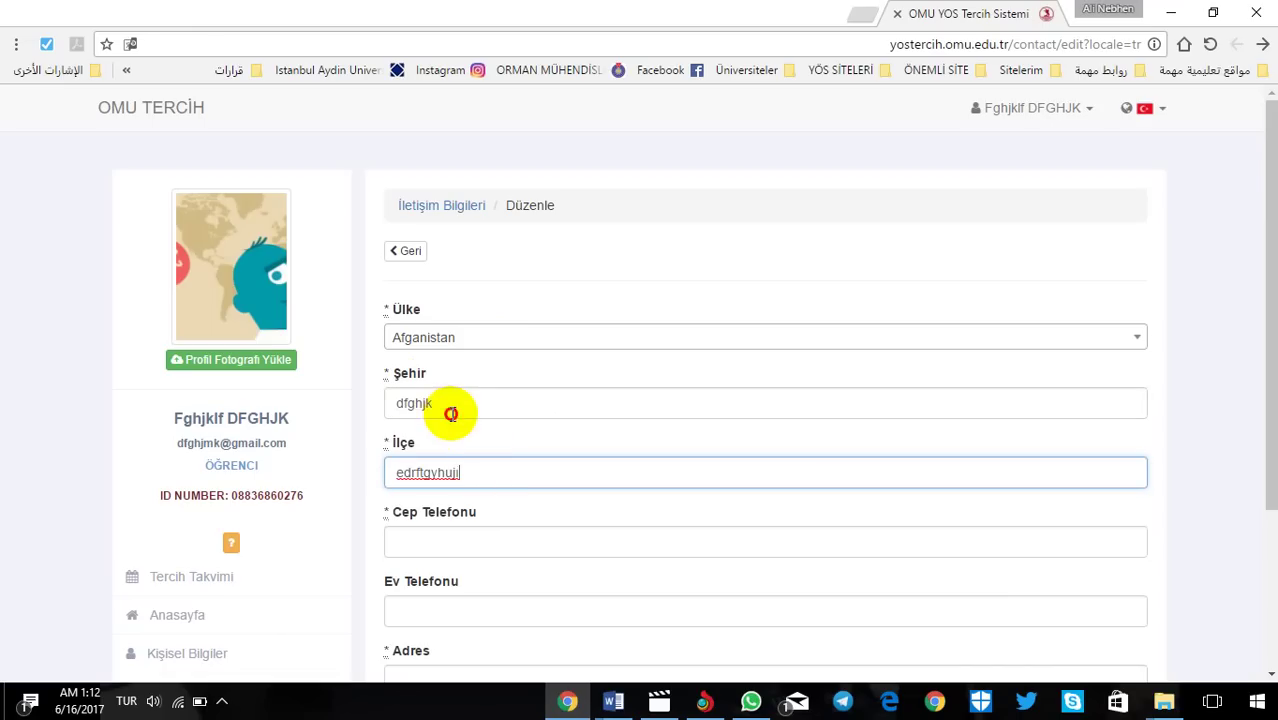
pyautogui.click(455, 405)
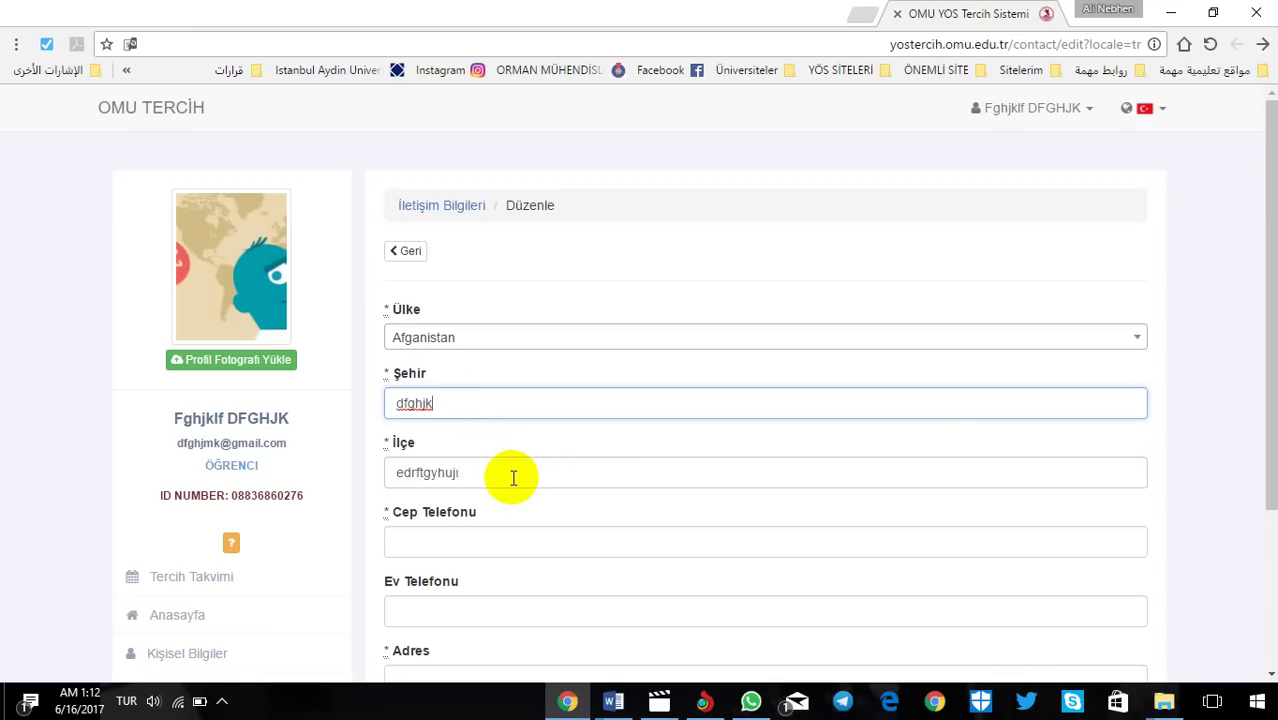
pyautogui.click(1262, 238)
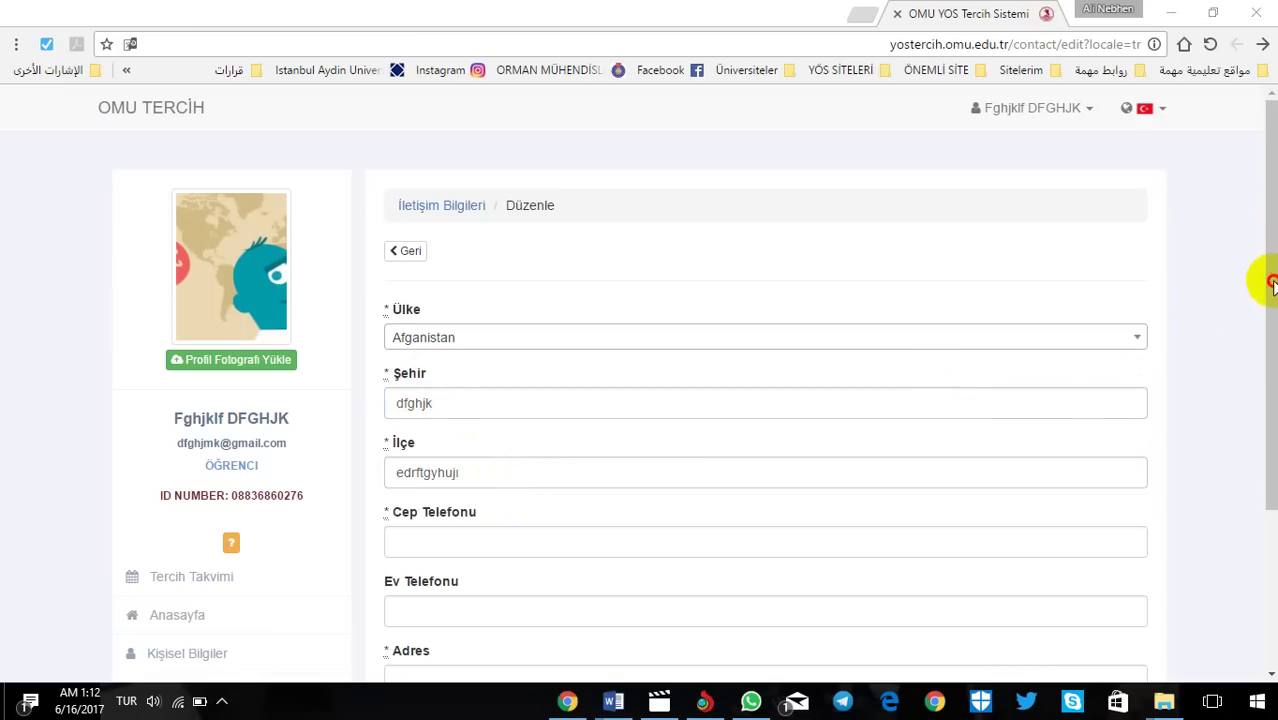
pyautogui.moveTo(1261, 271); pyautogui.dragTo(1261, 365)
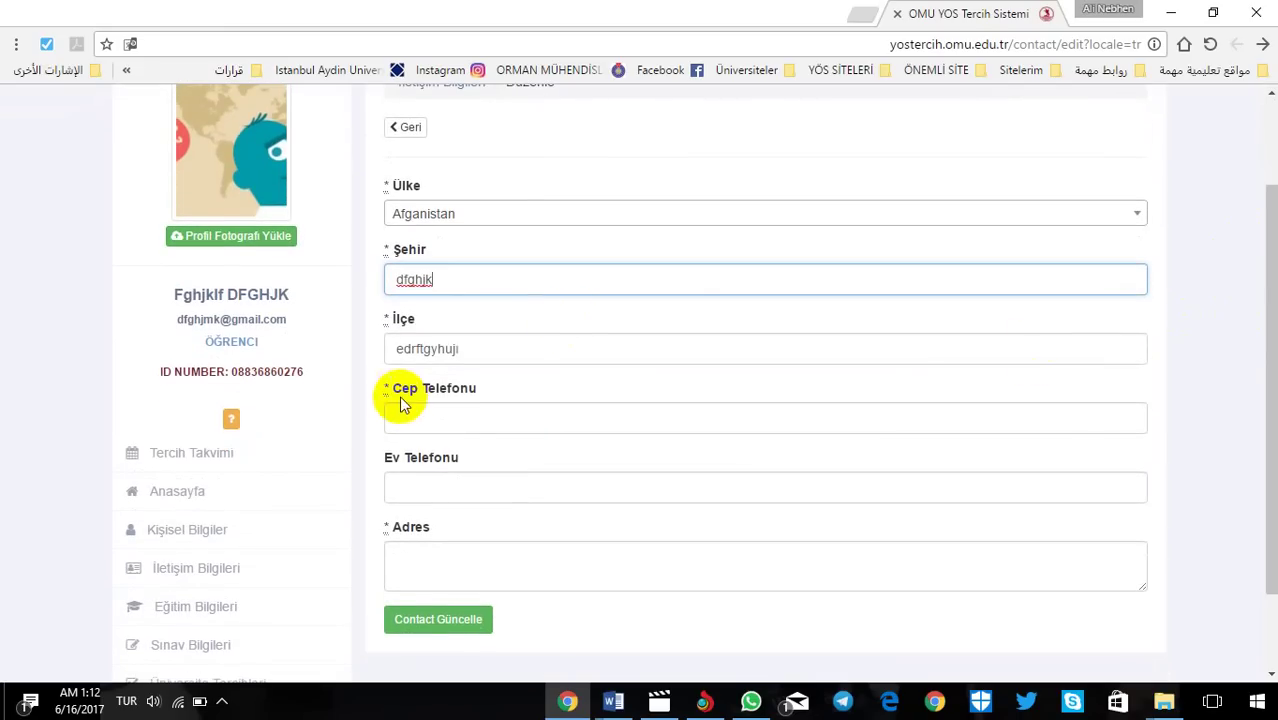
# Step: Enter the mobile and home phone numbers and the address, then save the contact details
pyautogui.click(459, 421)
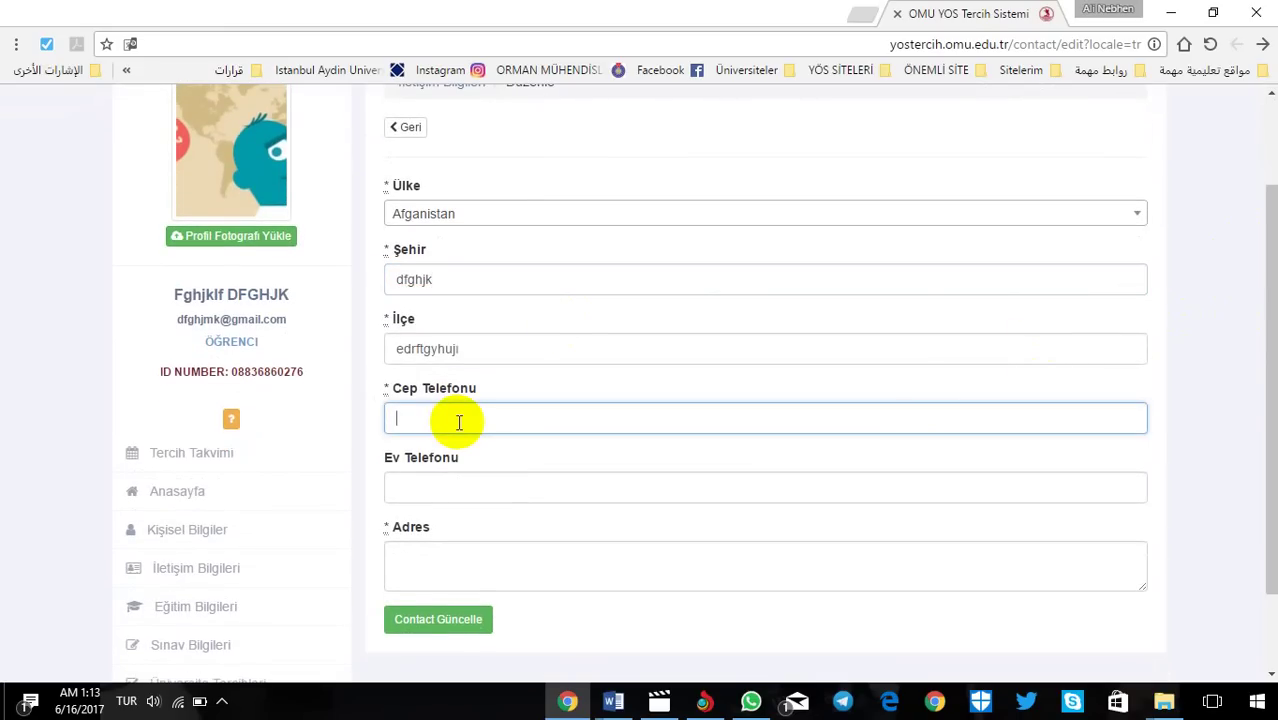
pyautogui.write('9876543223456')
pyautogui.click(439, 485)
pyautogui.write('3')
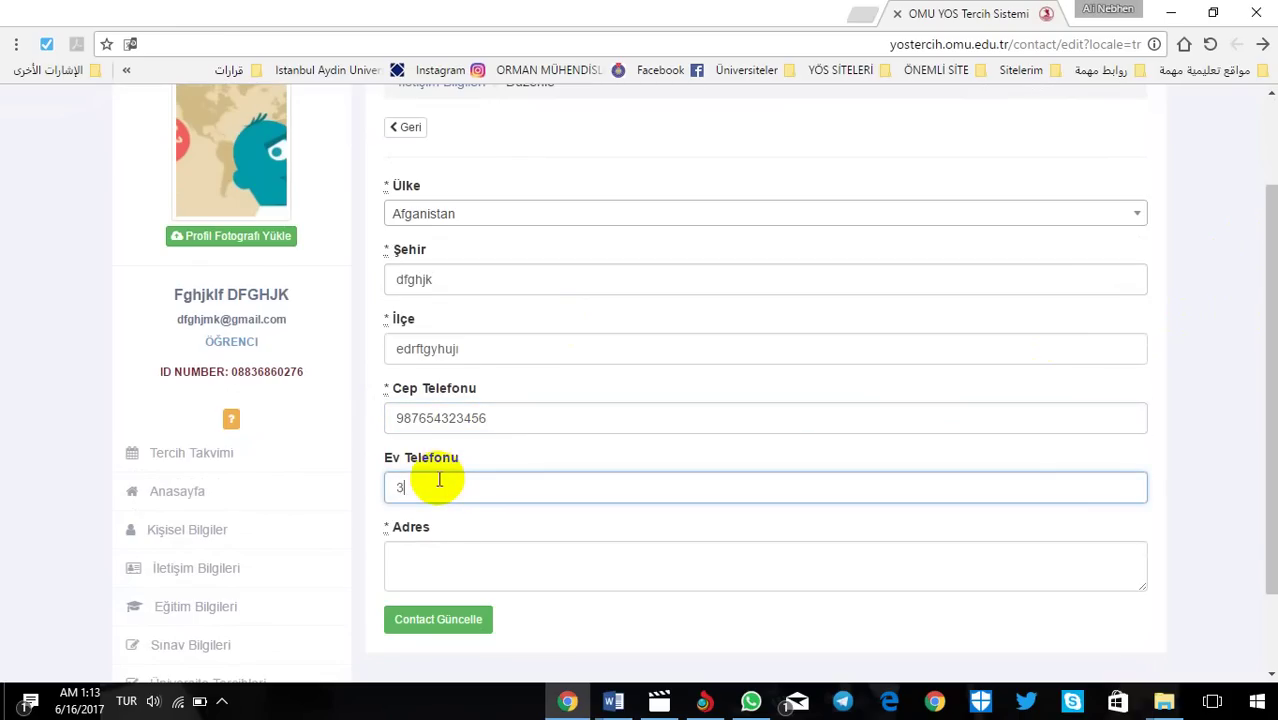
pyautogui.write('45678909876')
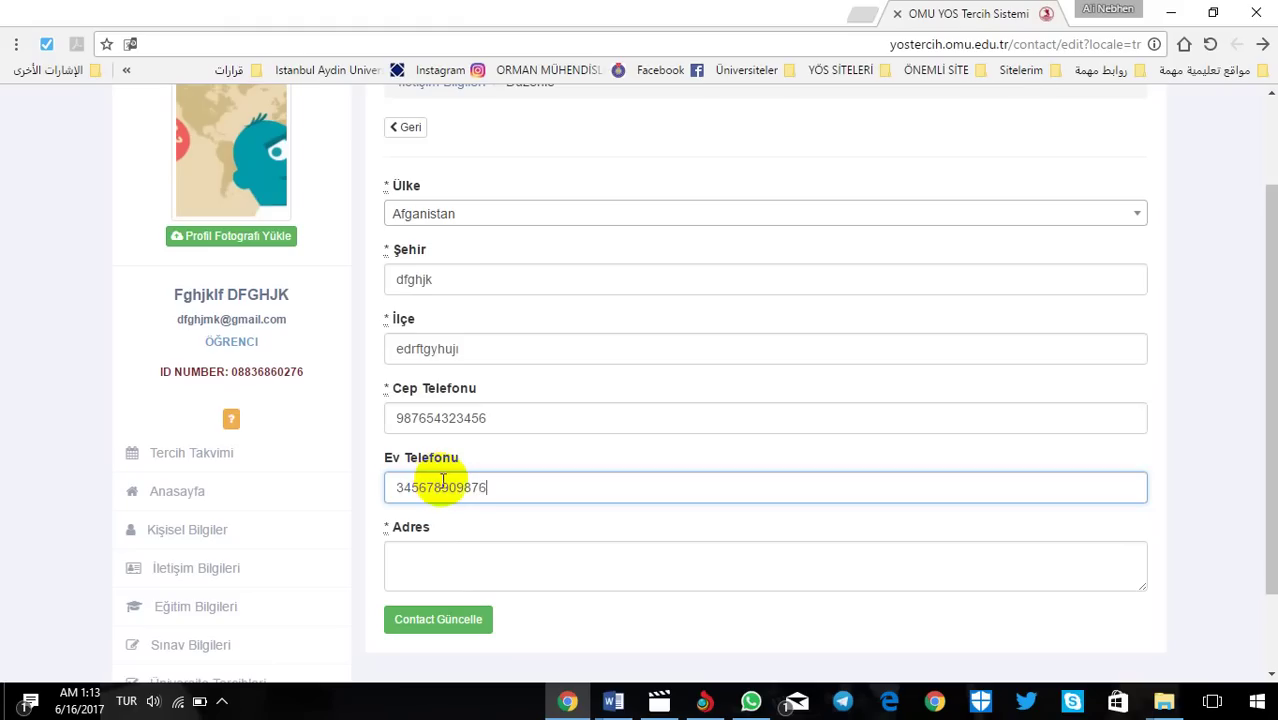
pyautogui.click(455, 556)
pyautogui.write('edrftghyujk dfghjk')
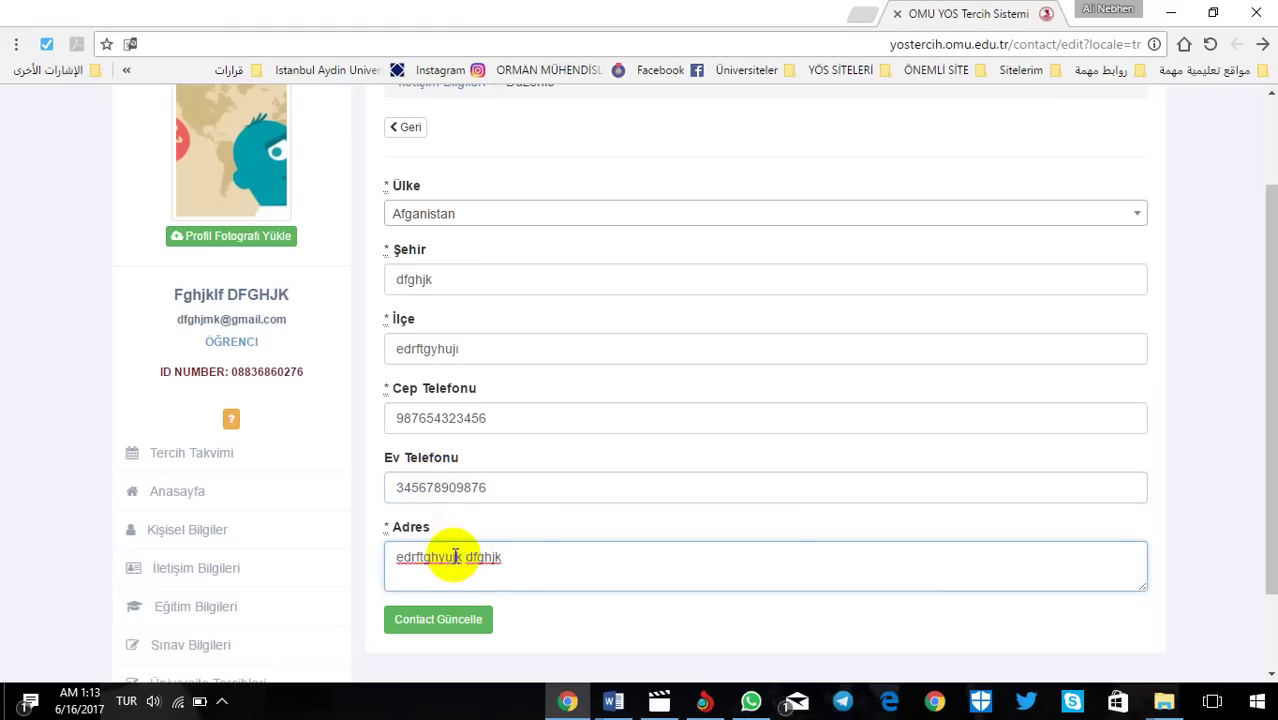
pyautogui.click(456, 620)
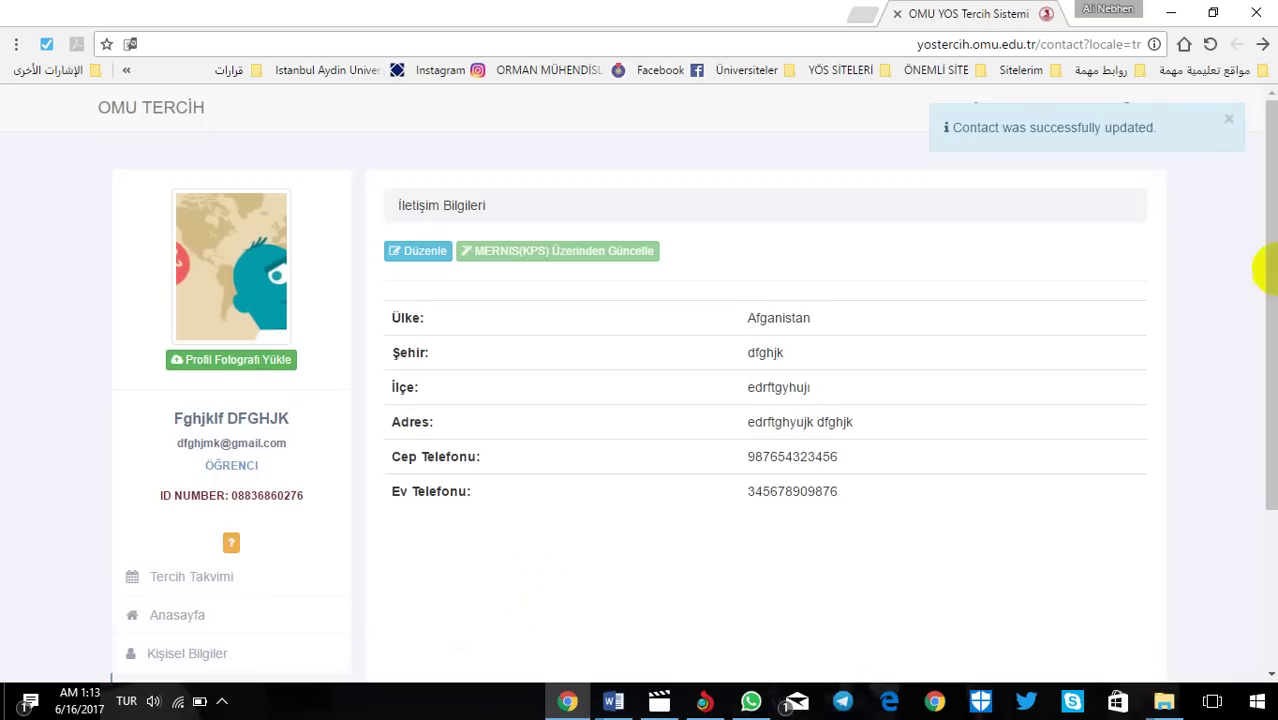
pyautogui.moveTo(1255, 265); pyautogui.dragTo(1262, 420)
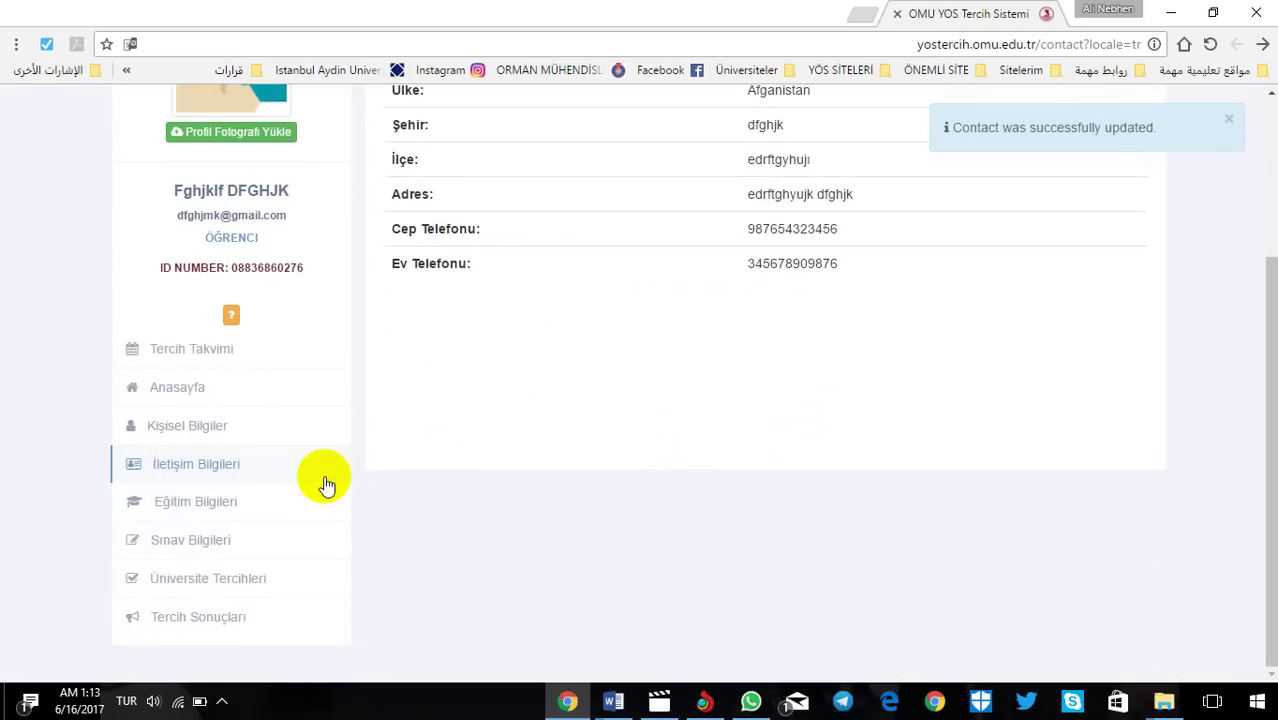
# Step: Start a new education record: Lise, school name 'dfghjk fghjkd', country Almanya, city 'dfghj'
pyautogui.click(171, 513)
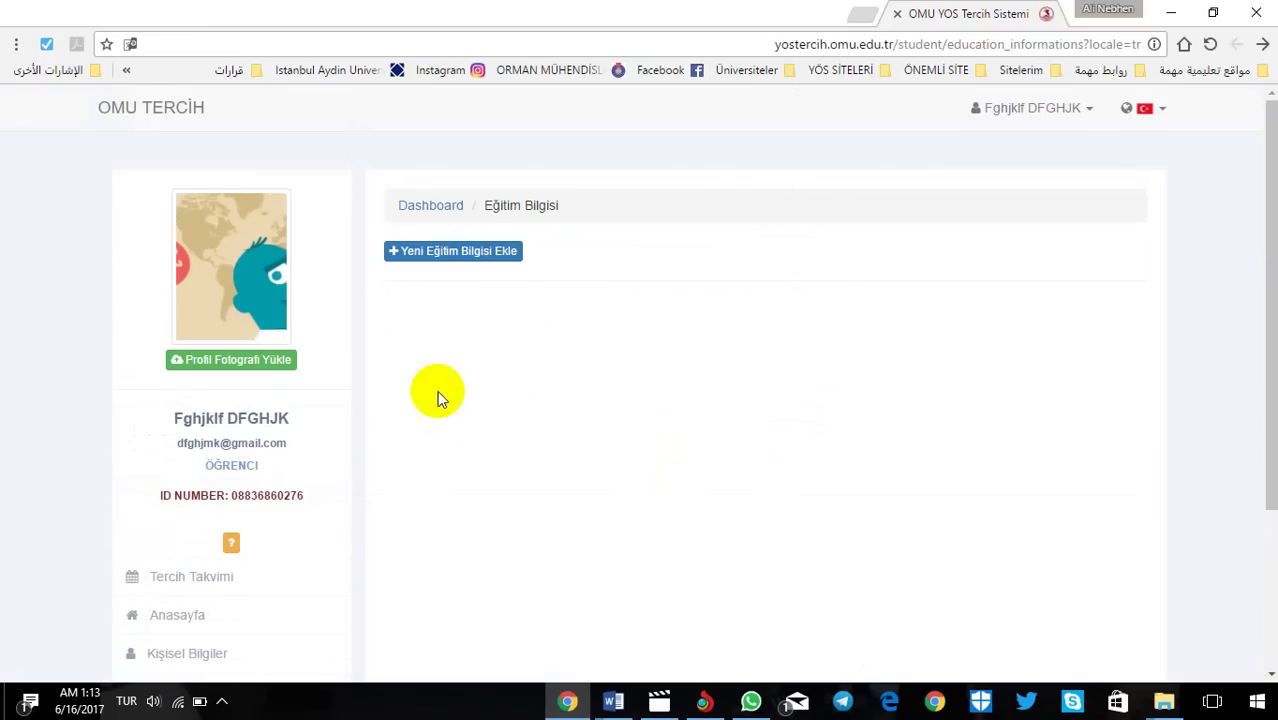
pyautogui.click(450, 251)
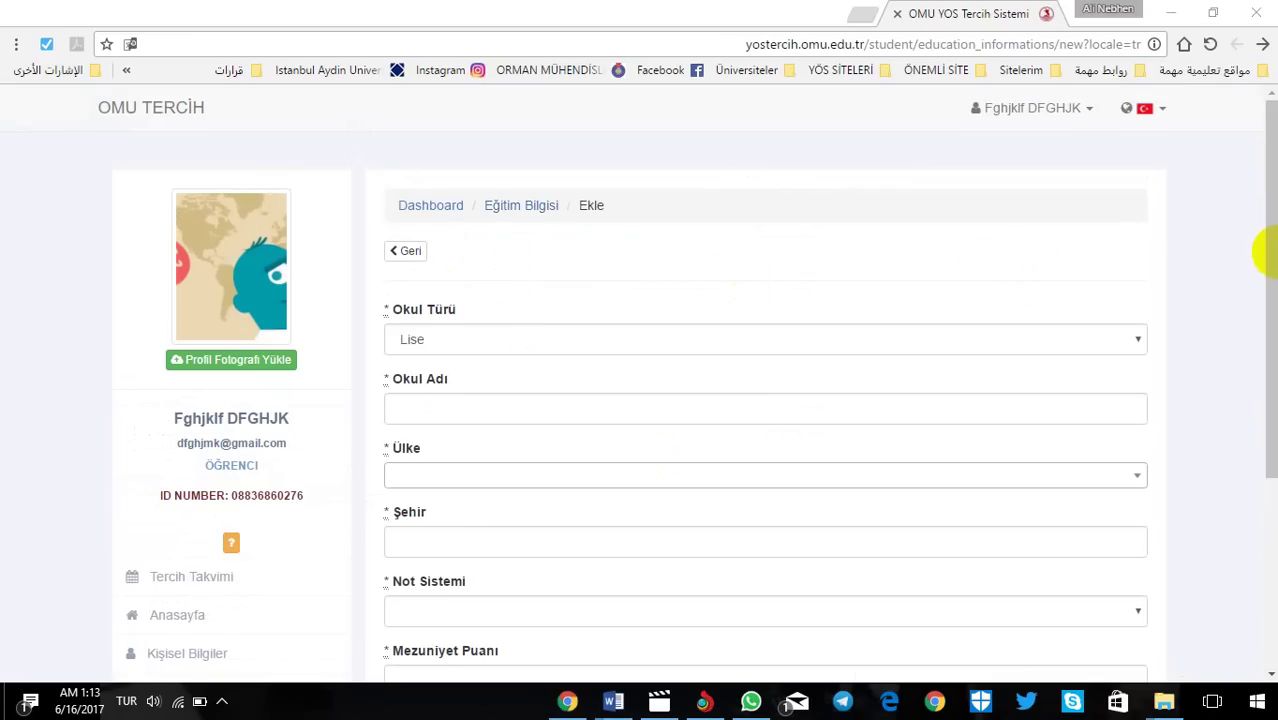
pyautogui.scroll(-2, 1258, 257)
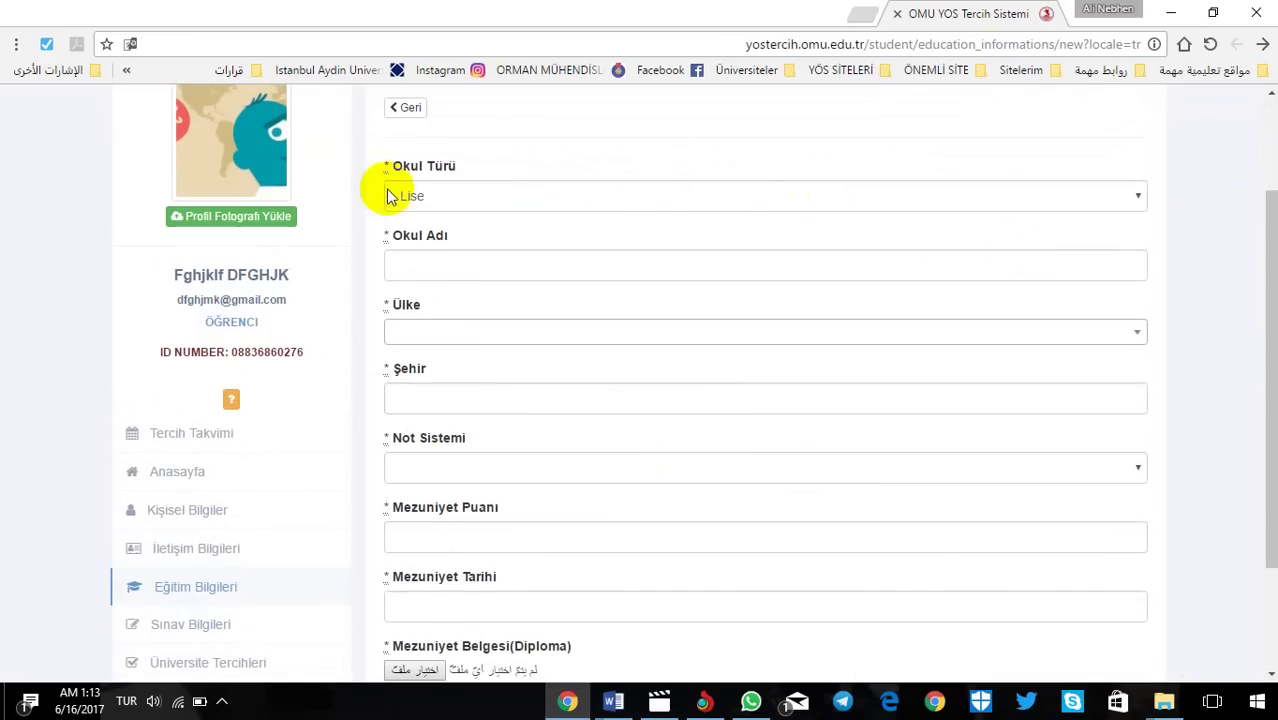
pyautogui.click(500, 199)
pyautogui.click(499, 199)
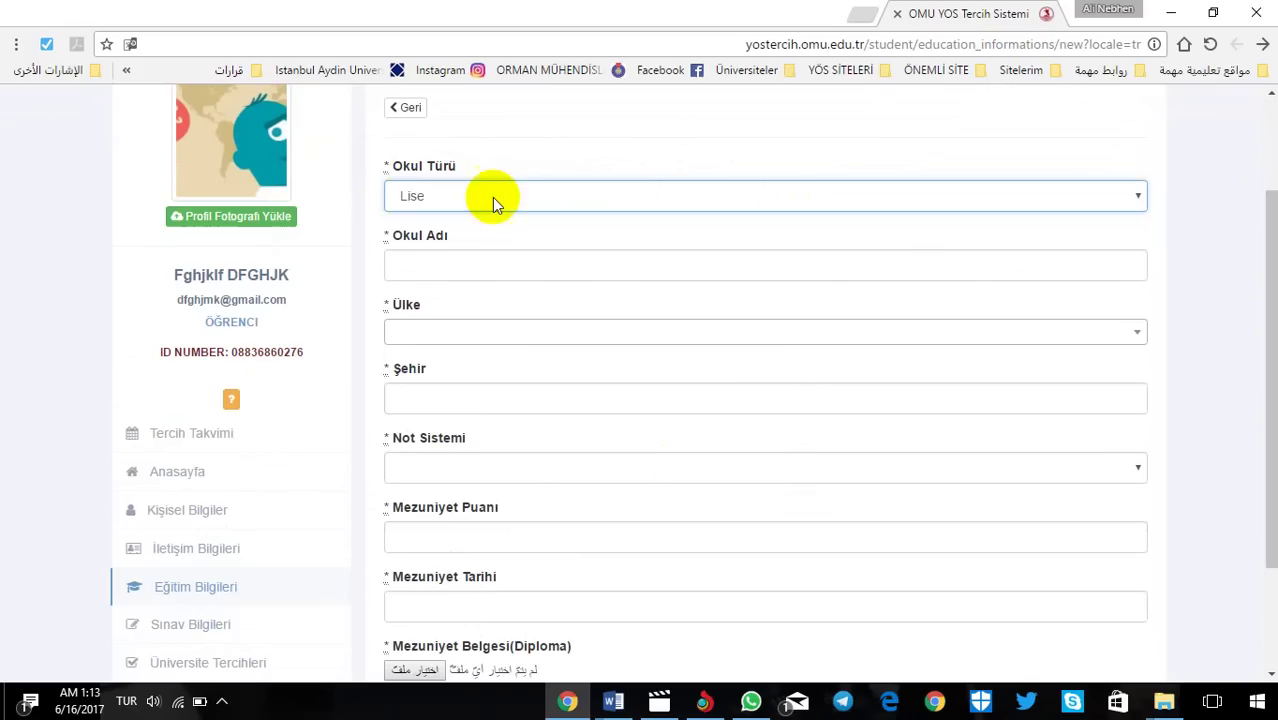
pyautogui.click(491, 265)
pyautogui.write('d')
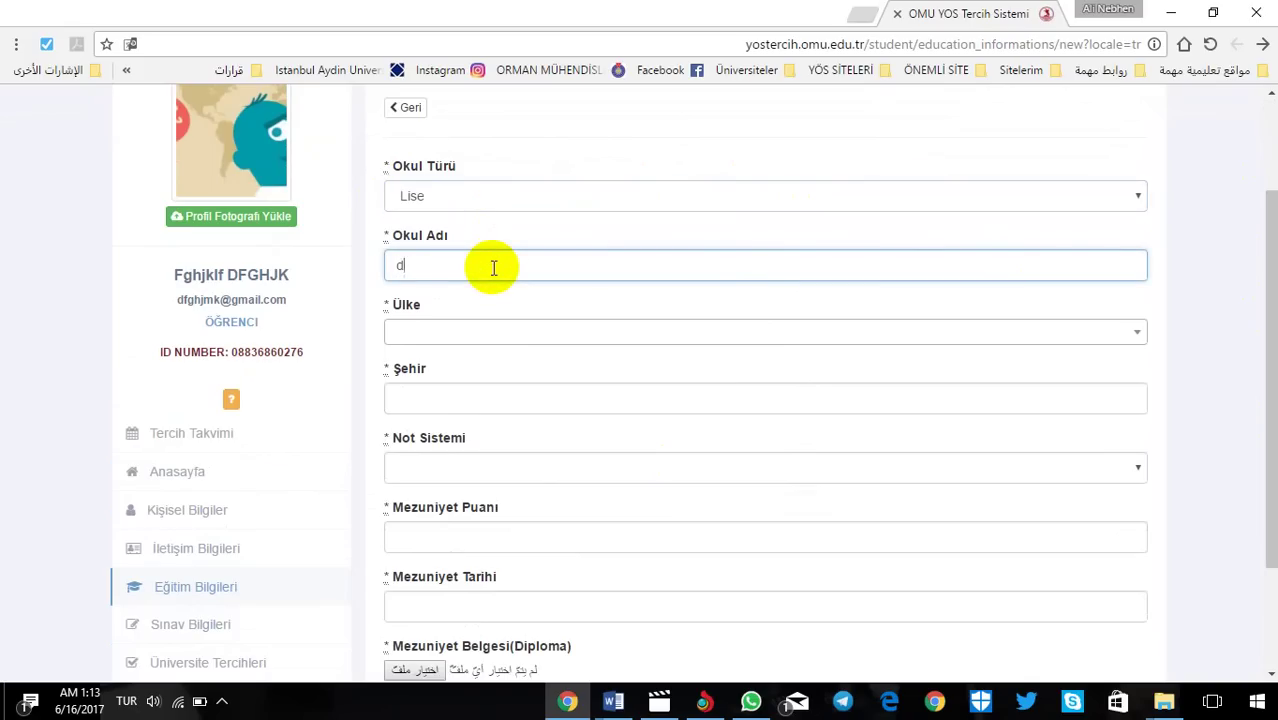
pyautogui.write('fghjk fghjkd')
pyautogui.click(459, 329)
pyautogui.click(435, 431)
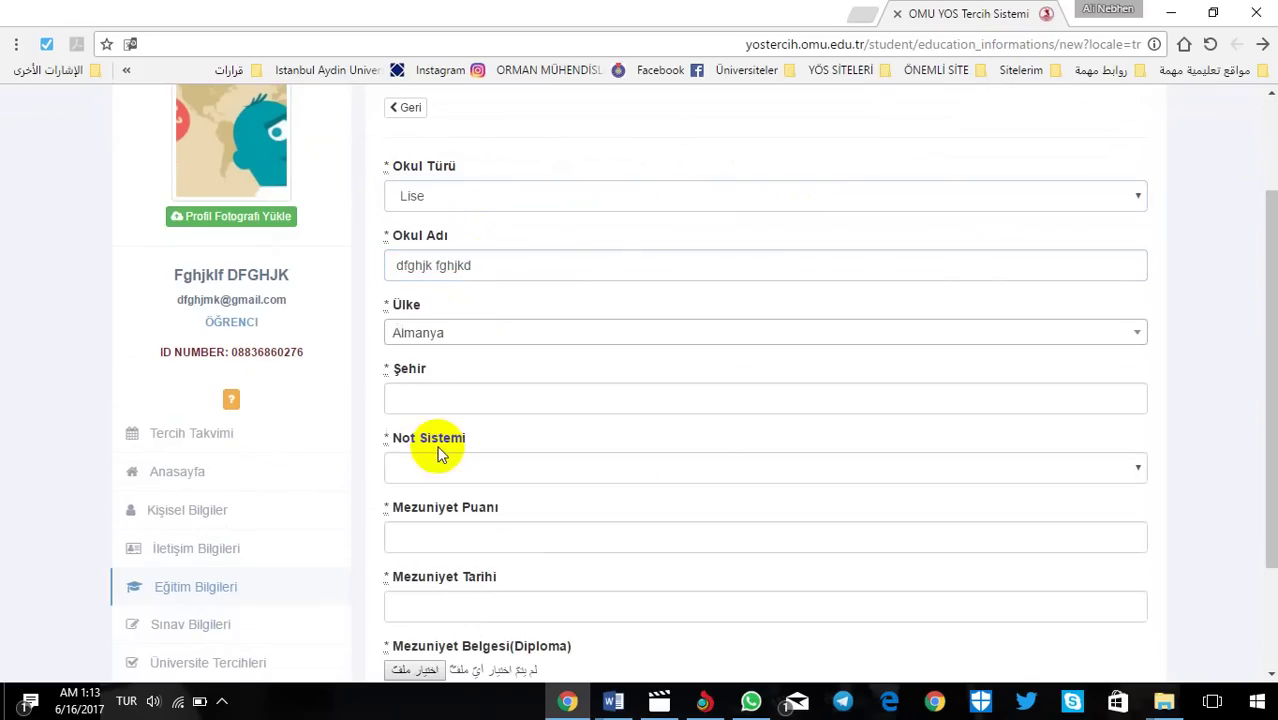
pyautogui.click(431, 401)
pyautogui.write('dfghjk')
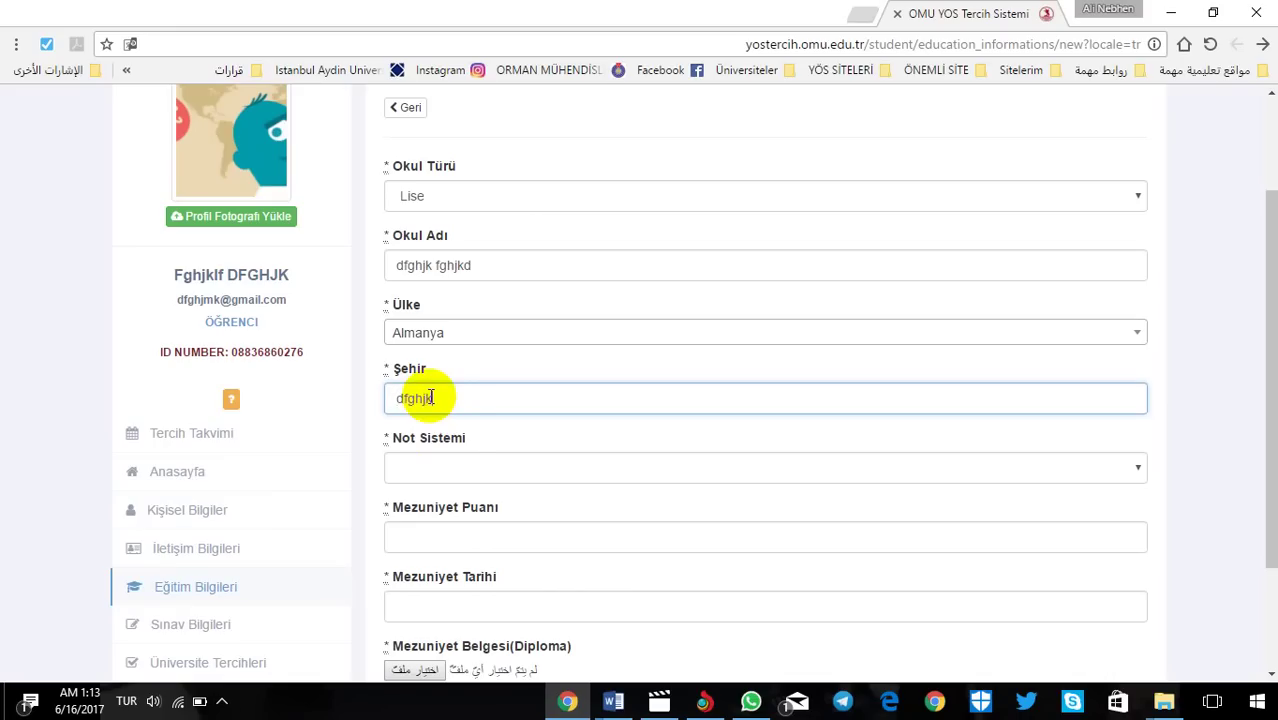
# Step: Set grading system 100, graduation score 90 and graduation date 2016-05-10
pyautogui.click(457, 470)
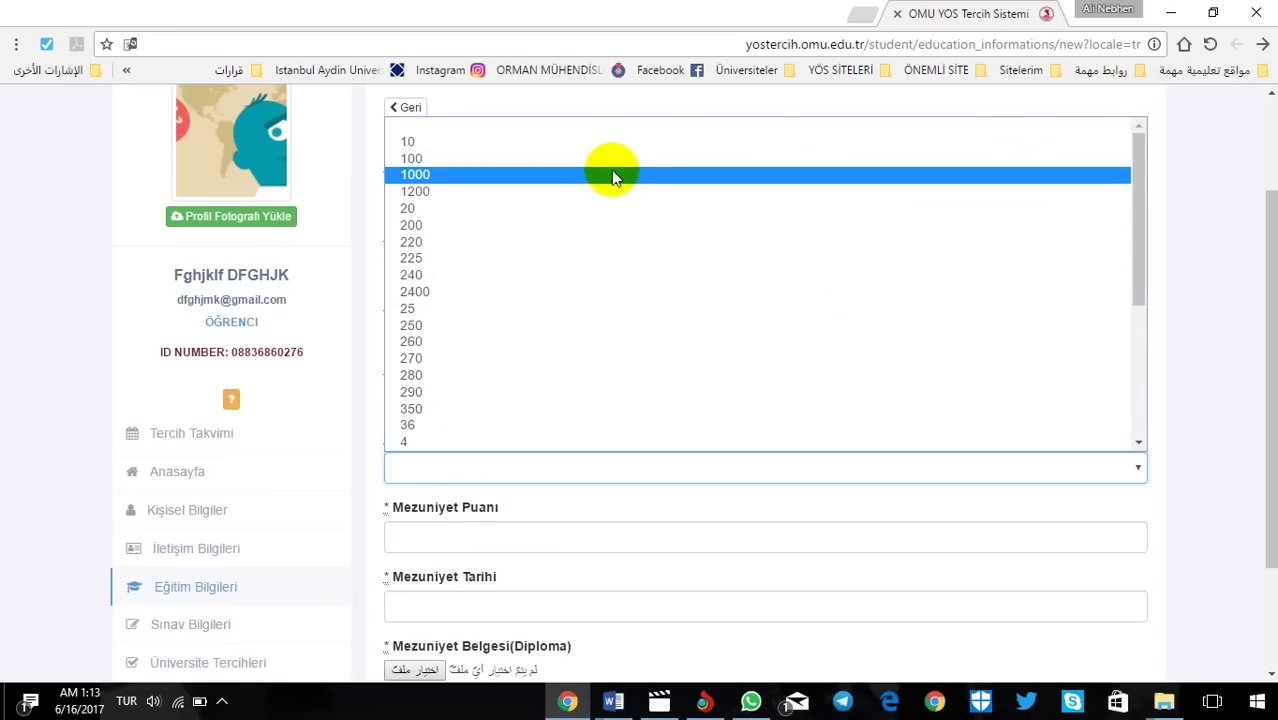
pyautogui.click(490, 158)
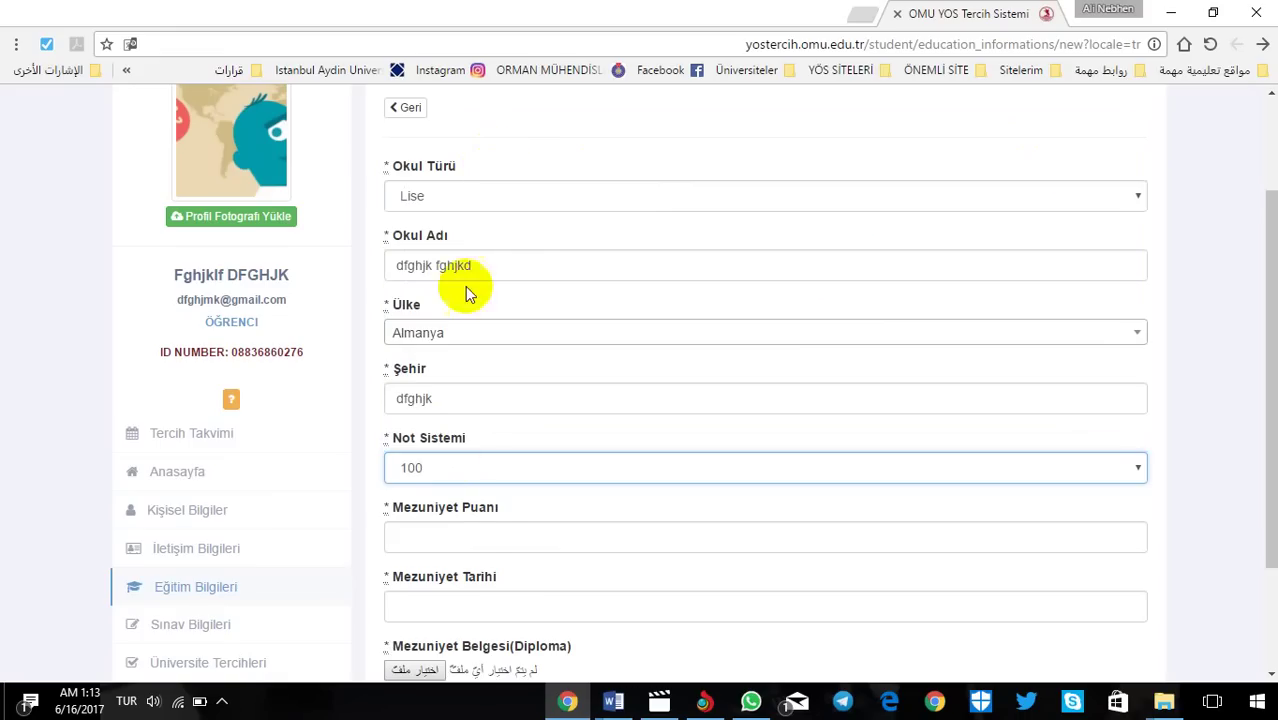
pyautogui.click(479, 533)
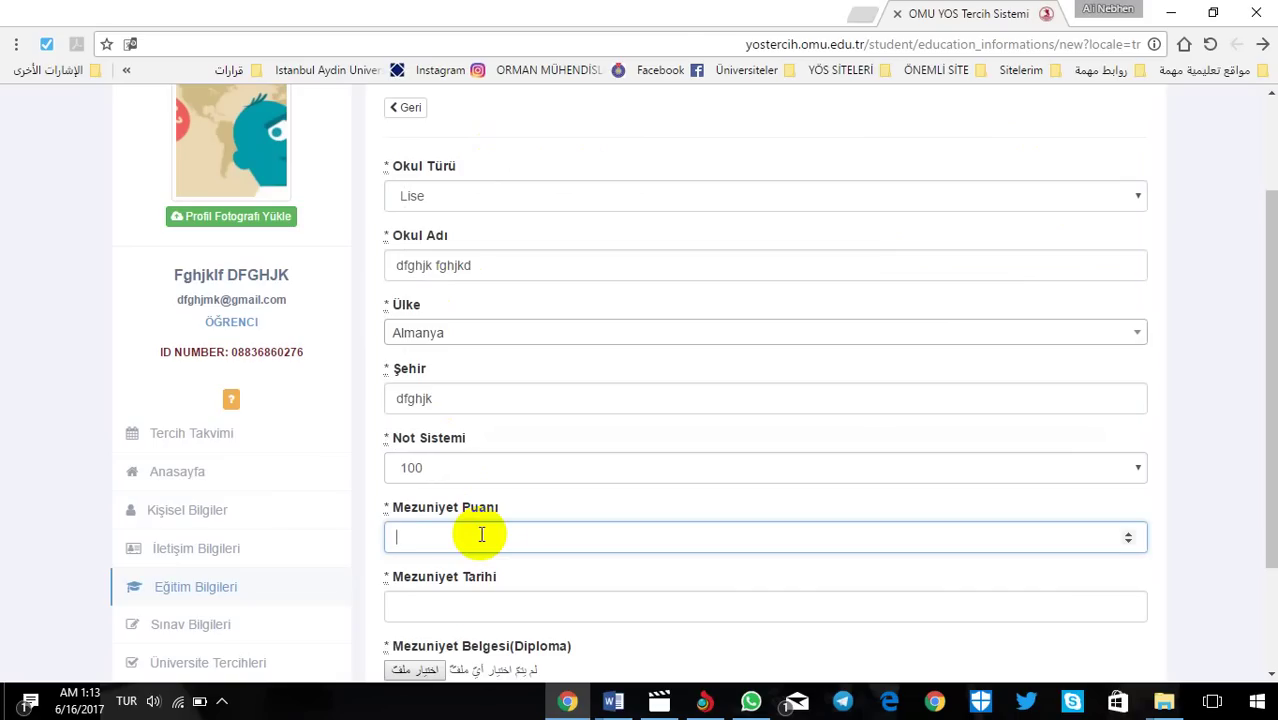
pyautogui.write('90')
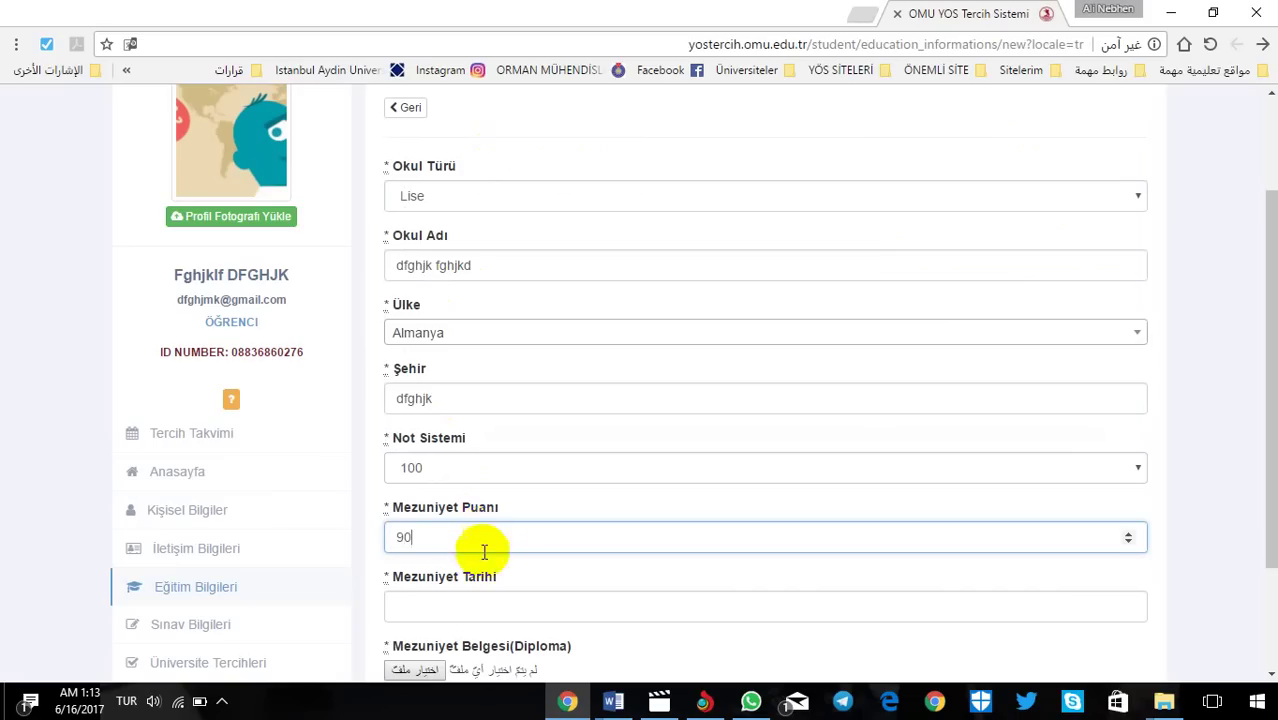
pyautogui.click(460, 603)
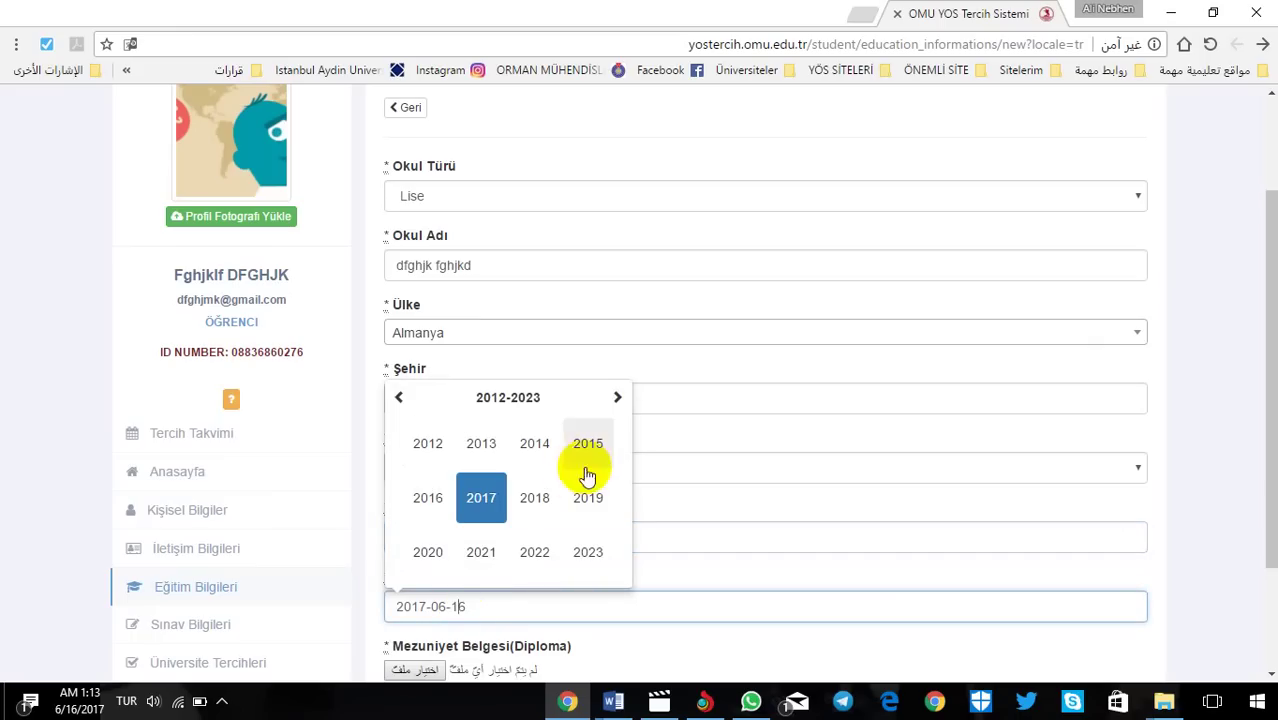
pyautogui.click(428, 497)
pyautogui.click(428, 497)
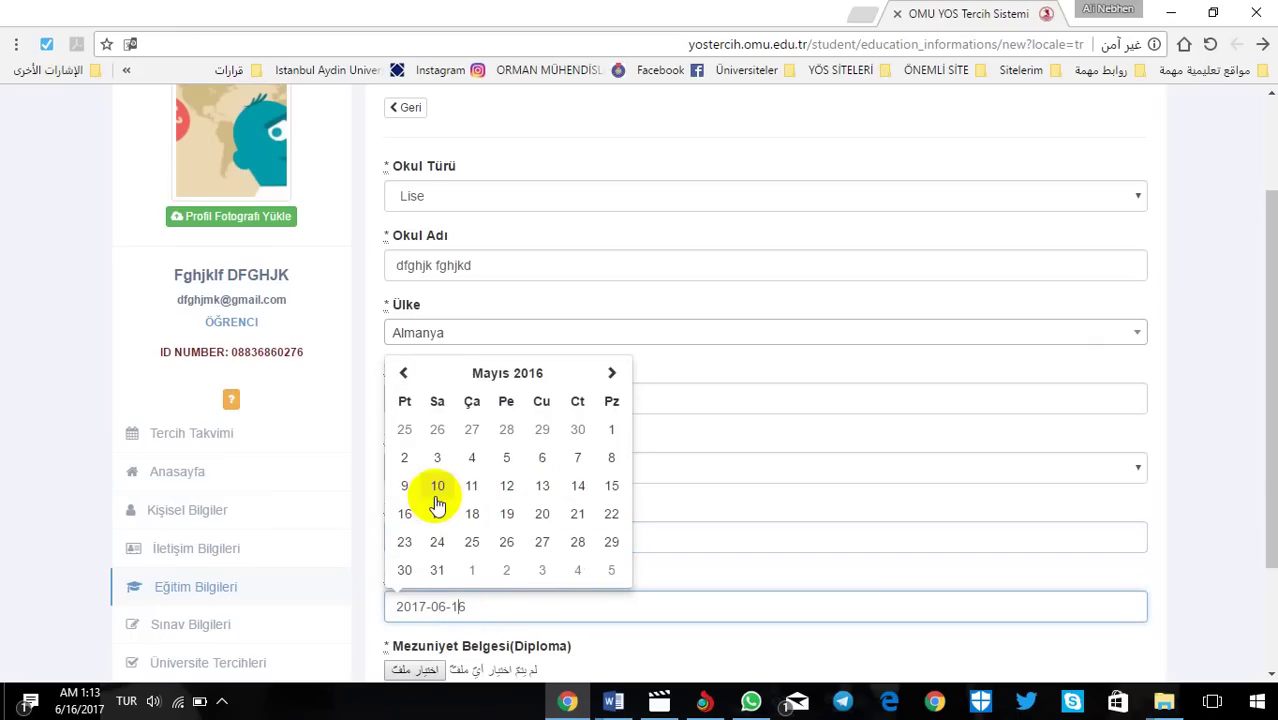
pyautogui.click(434, 491)
pyautogui.moveTo(1265, 405); pyautogui.dragTo(1265, 505)
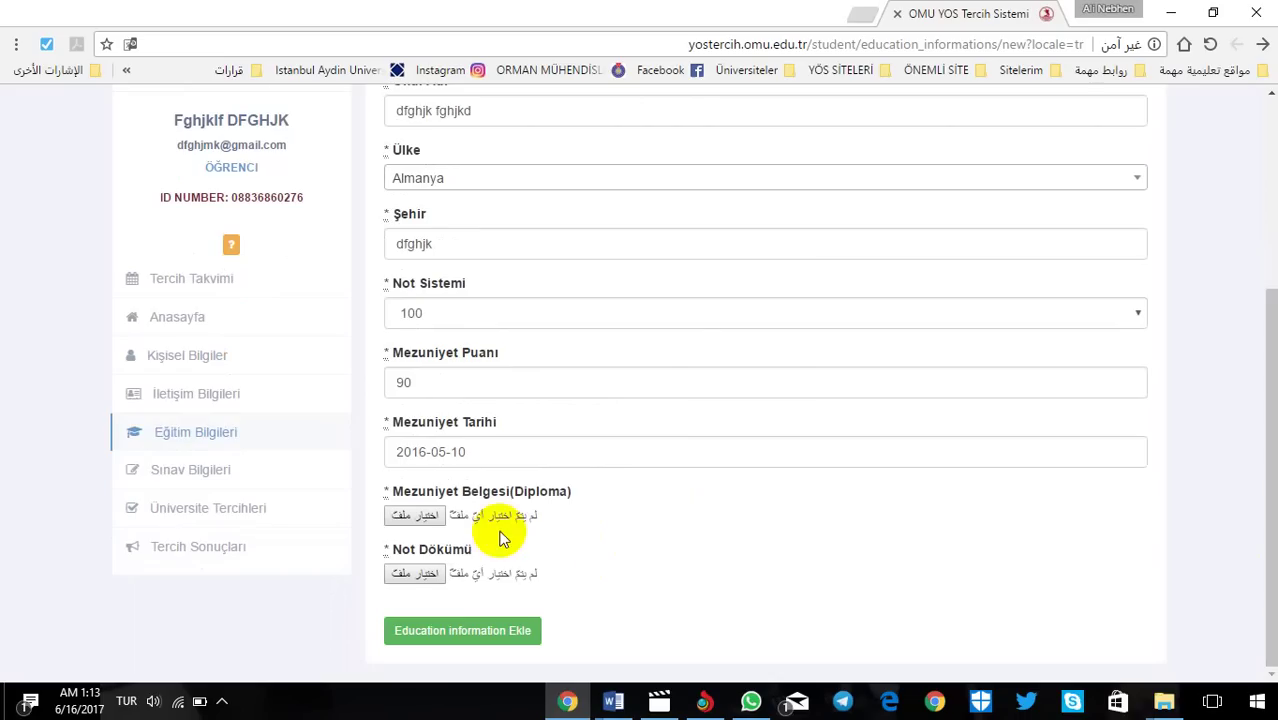
# Step: Attach image files as the diploma and transcript, then submit the Lise education record
pyautogui.click(415, 515)
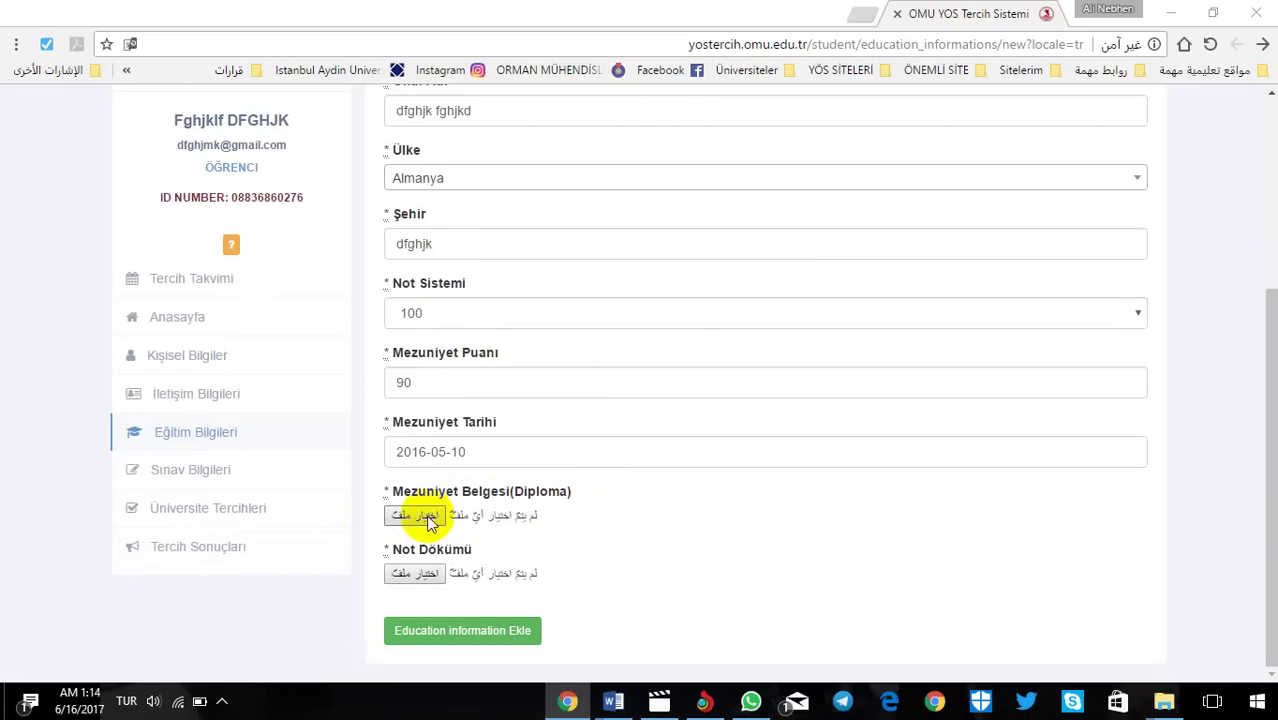
pyautogui.doubleClick(571, 206)
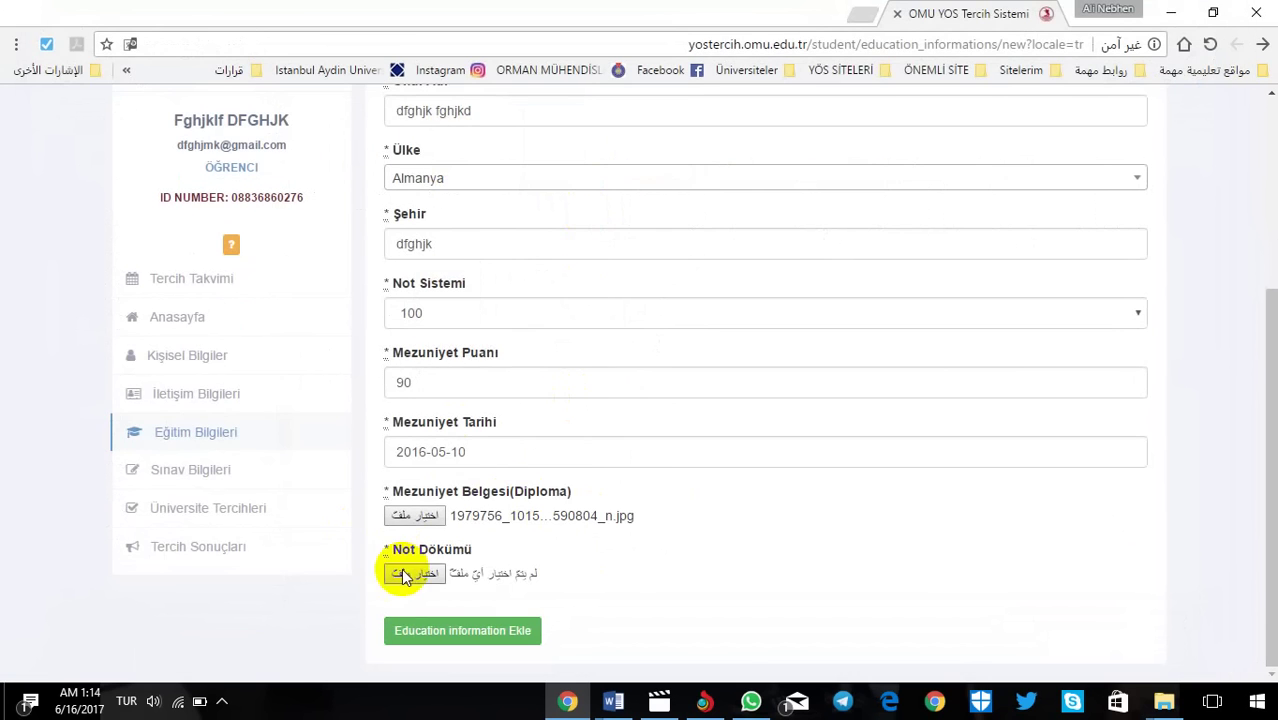
pyautogui.click(403, 572)
pyautogui.doubleClick(742, 179)
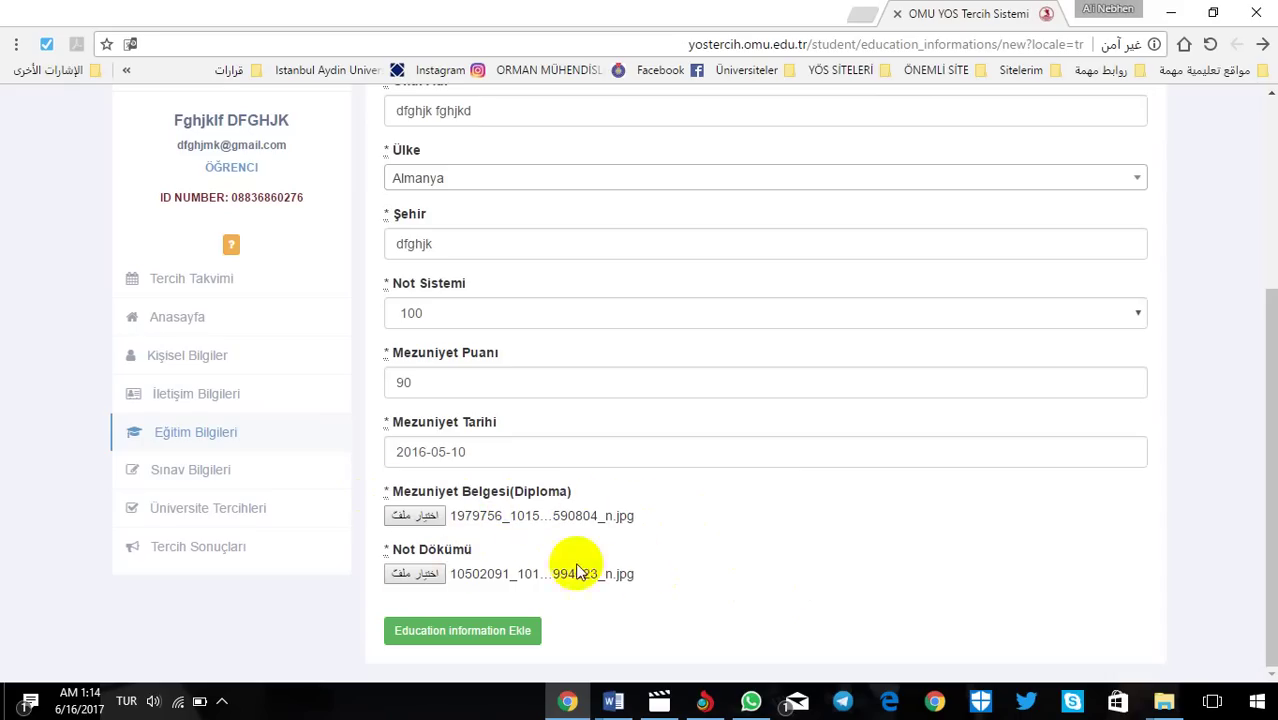
pyautogui.click(792, 616)
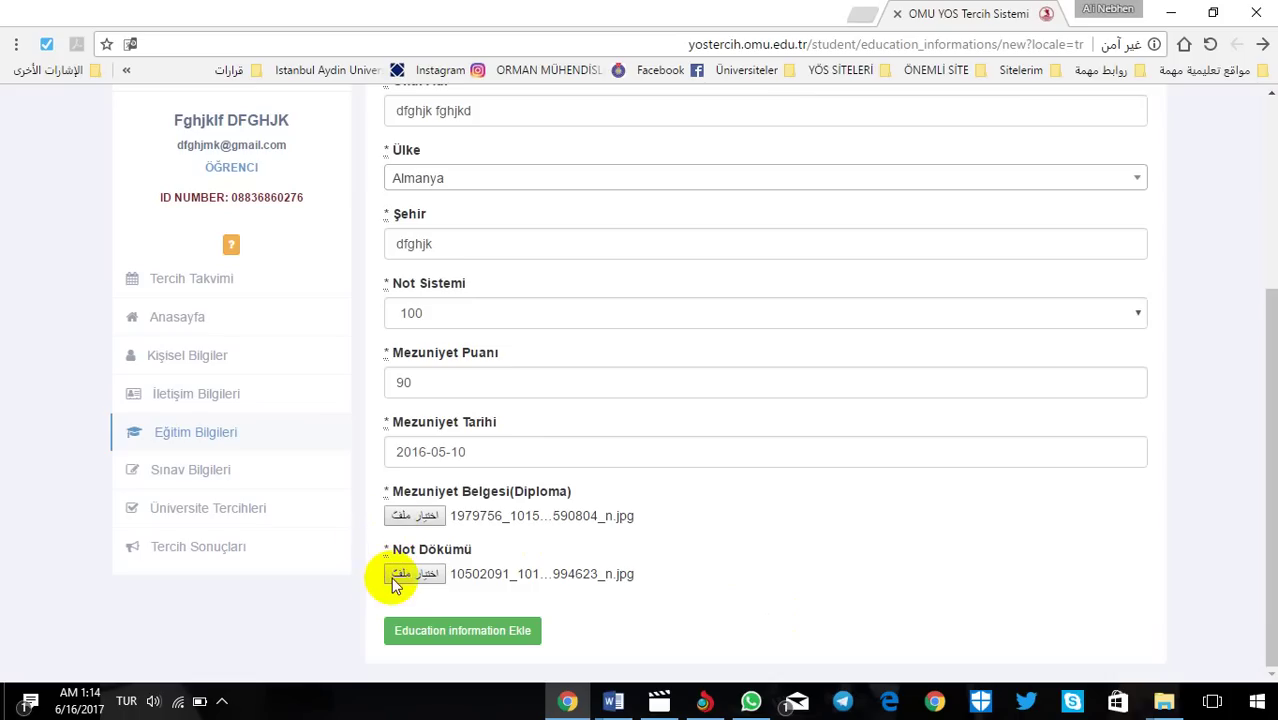
pyautogui.click(489, 631)
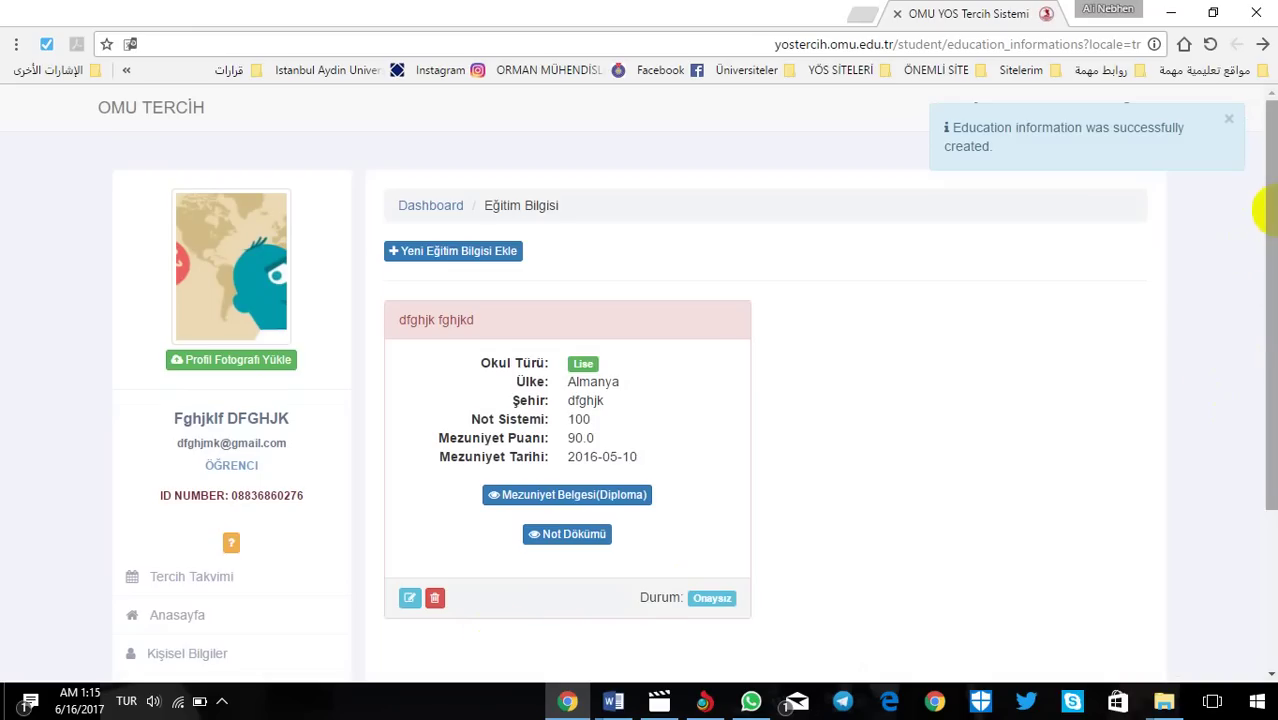
# Step: Open Sınav Bilgileri, start a new exam result, and browse the Sınav dropdown options
pyautogui.moveTo(1250, 242); pyautogui.dragTo(1268, 540)
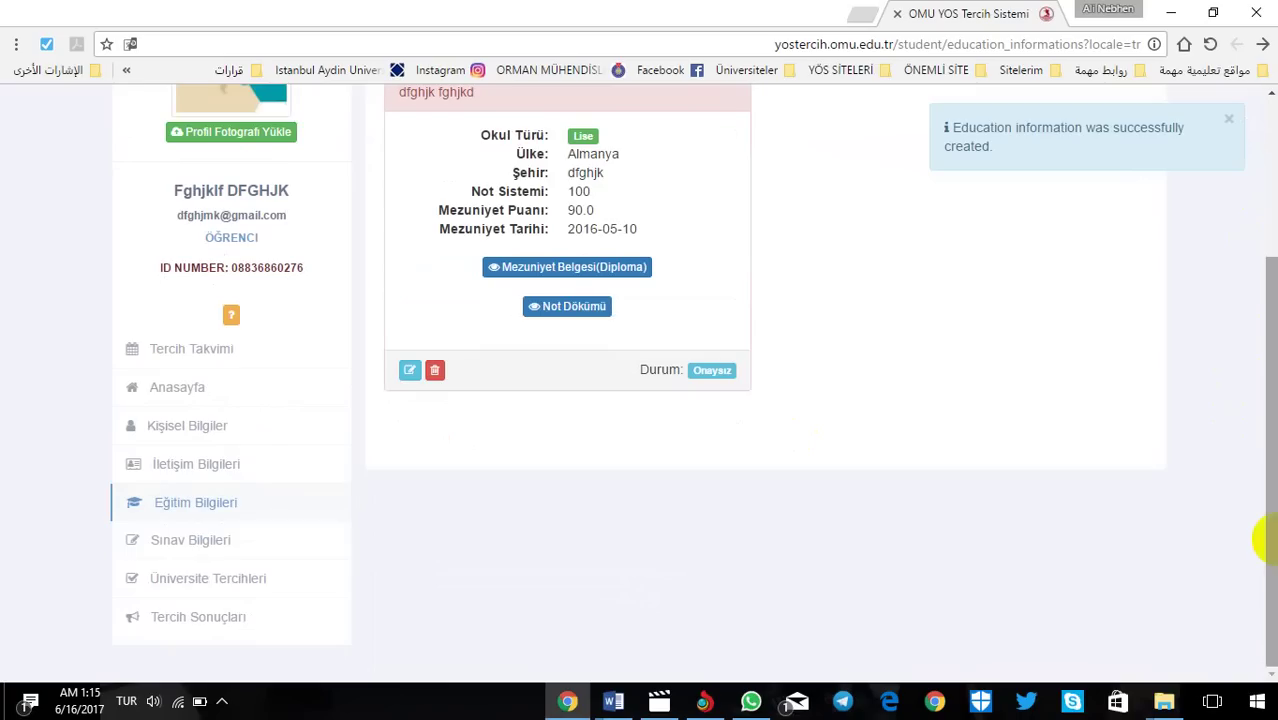
pyautogui.click(197, 540)
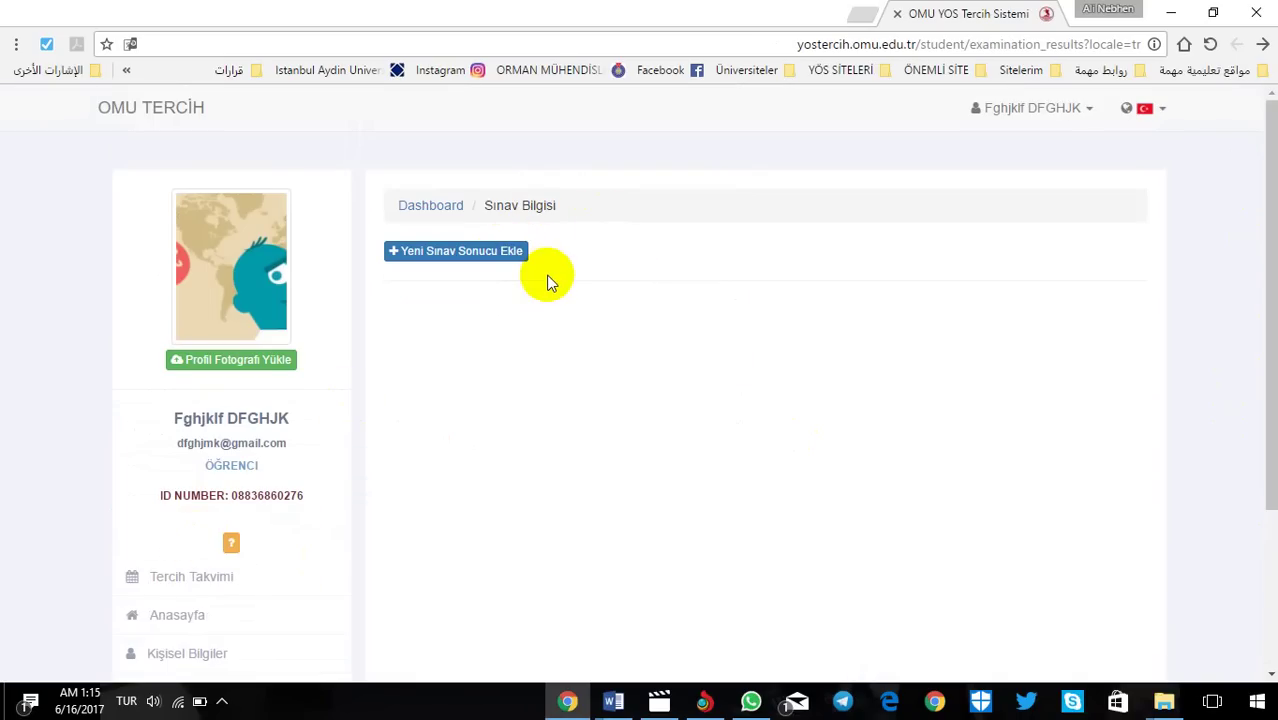
pyautogui.click(492, 255)
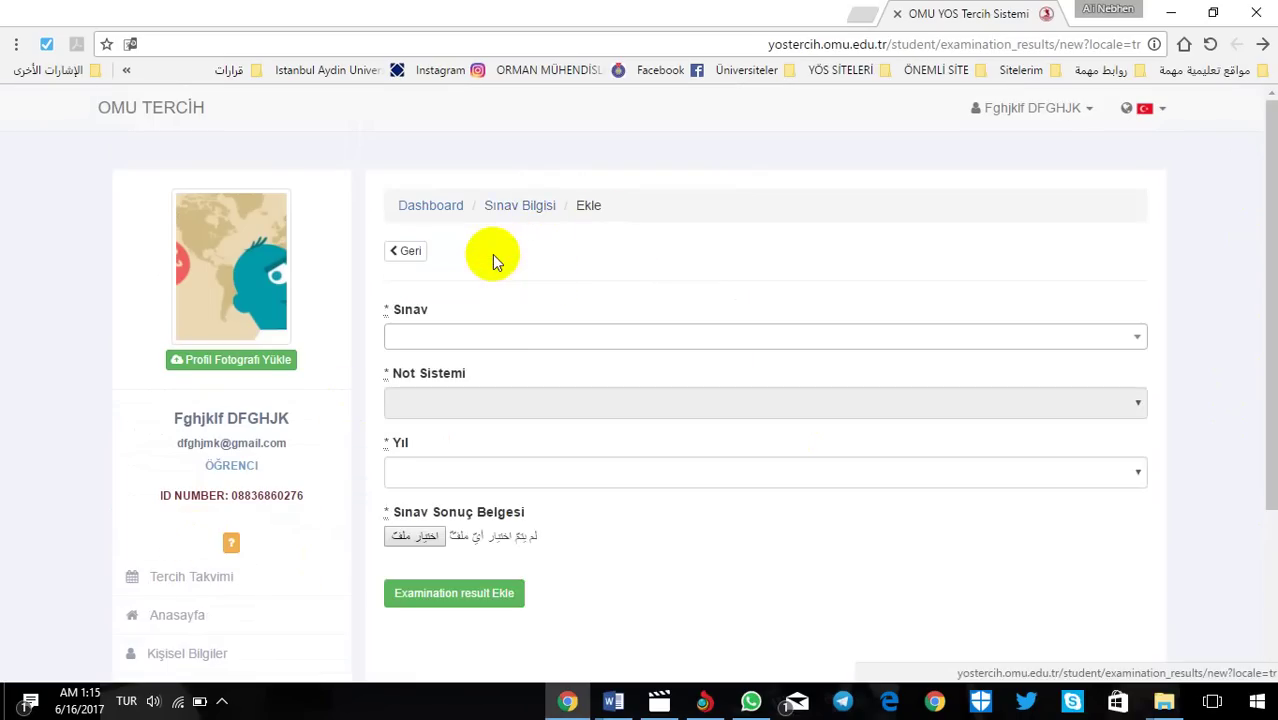
pyautogui.click(461, 335)
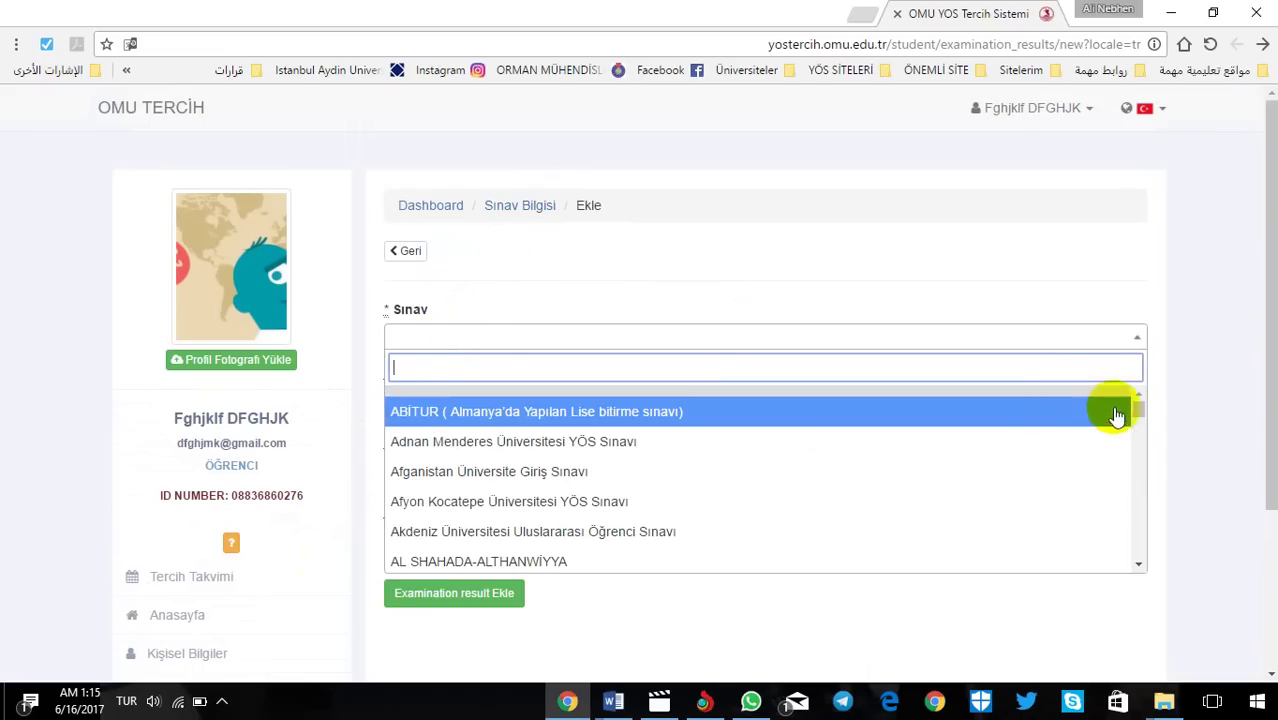
pyautogui.moveTo(1138, 420); pyautogui.dragTo(1160, 537)
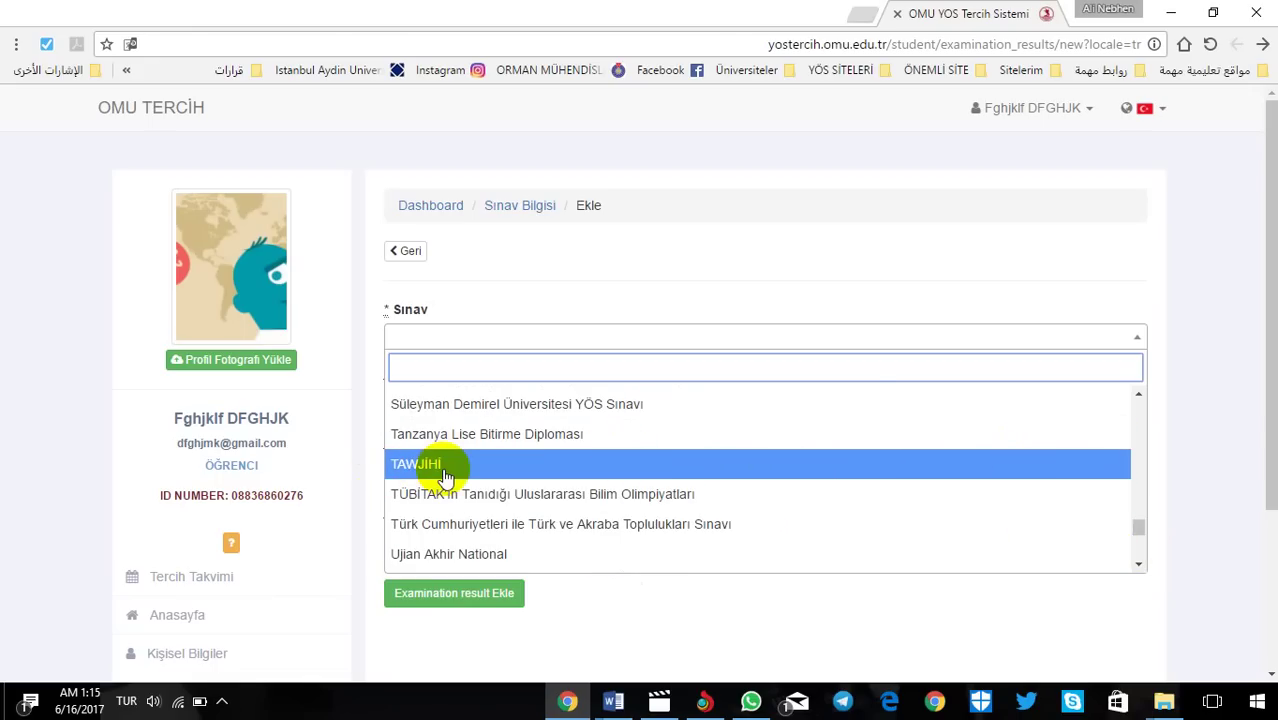
pyautogui.moveTo(1134, 530); pyautogui.dragTo(1150, 402)
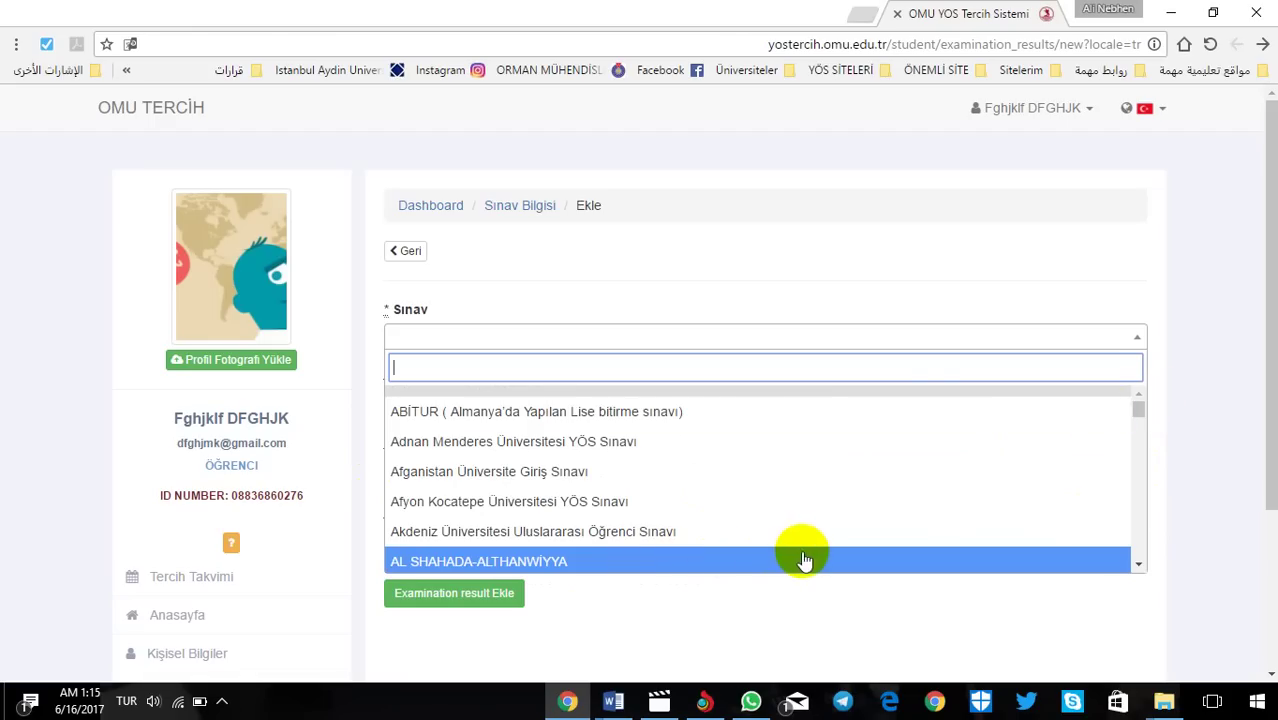
# Step: Choose AL SHAHADA-ALTHANWİYYA as the exam, with grading system 240 and year 2015
pyautogui.click(570, 565)
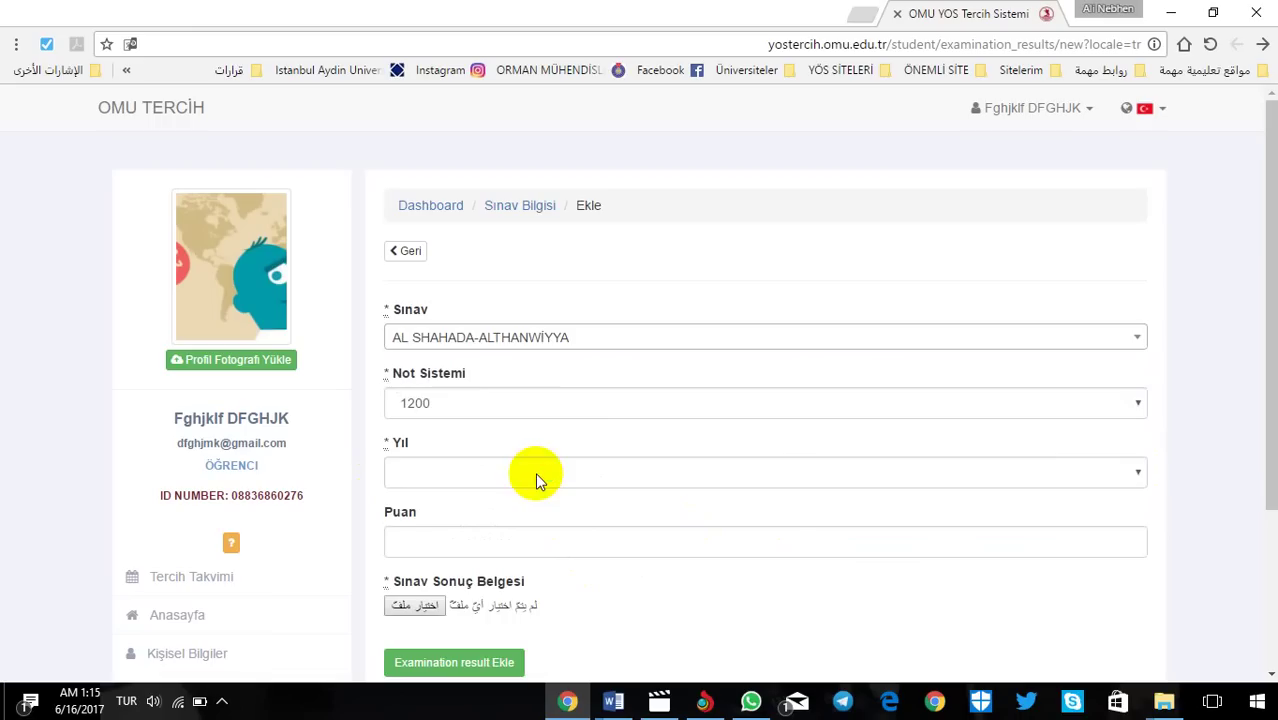
pyautogui.click(476, 407)
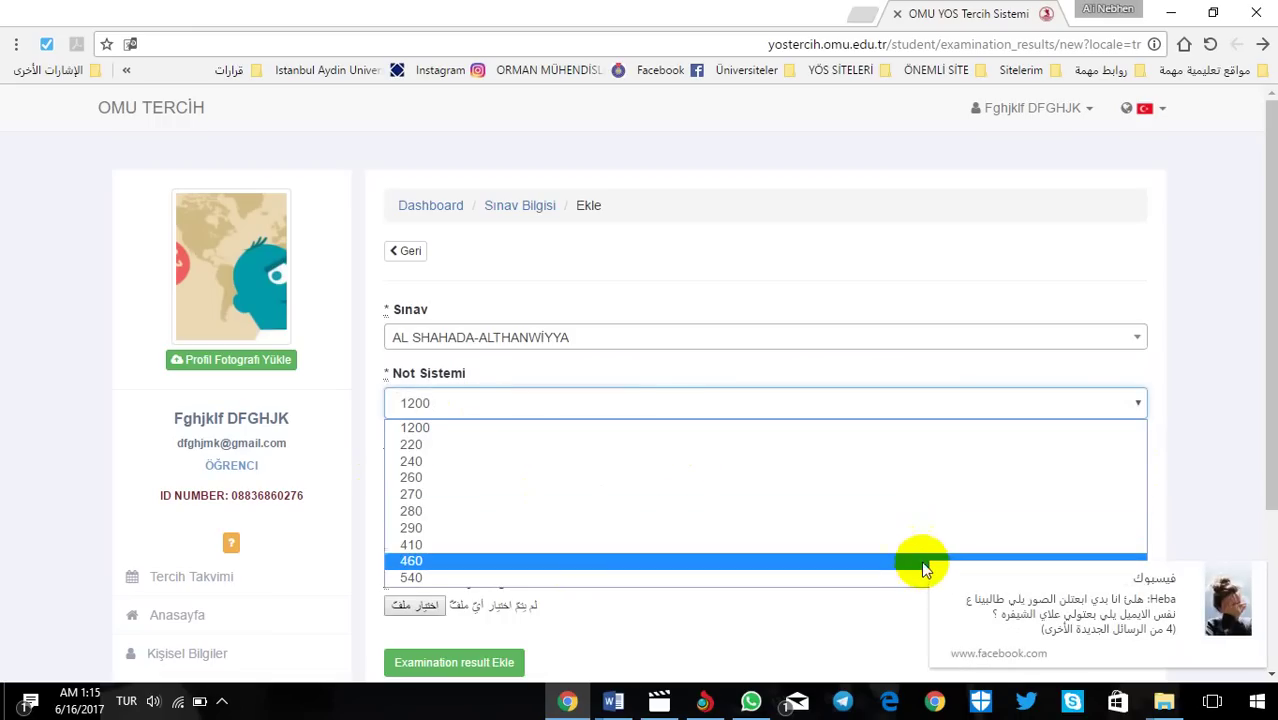
pyautogui.click(942, 576)
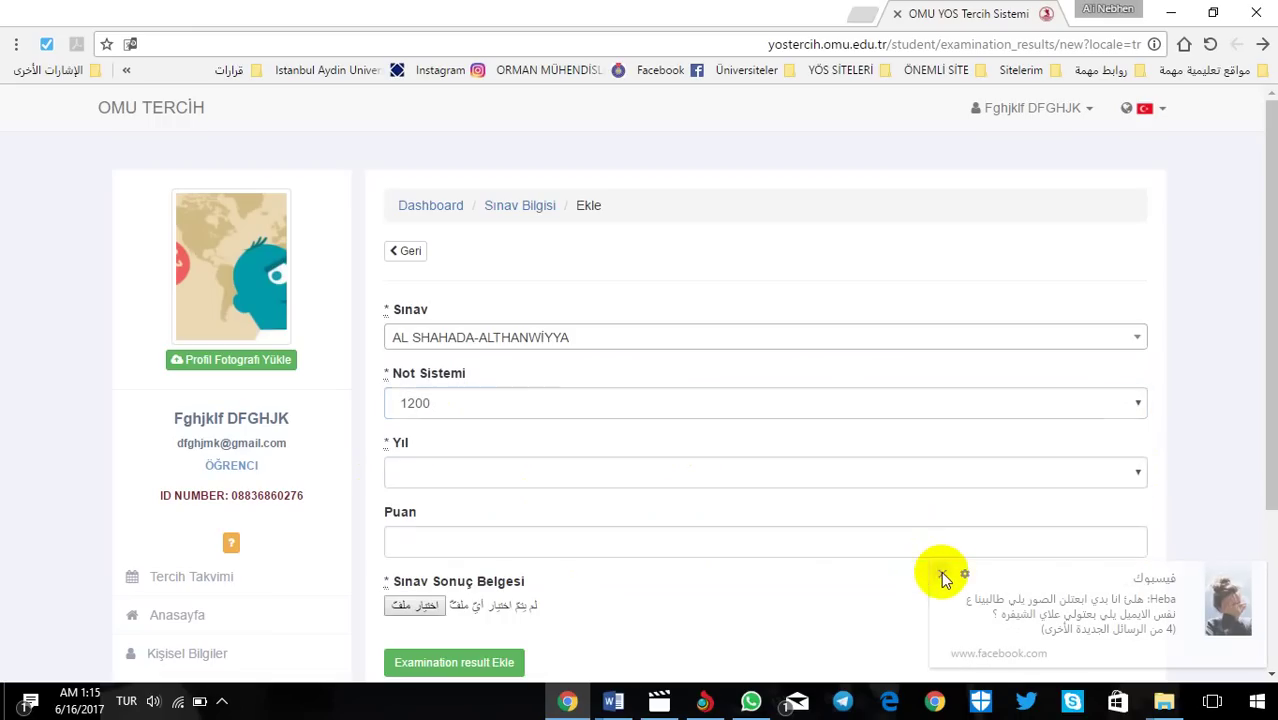
pyautogui.click(509, 401)
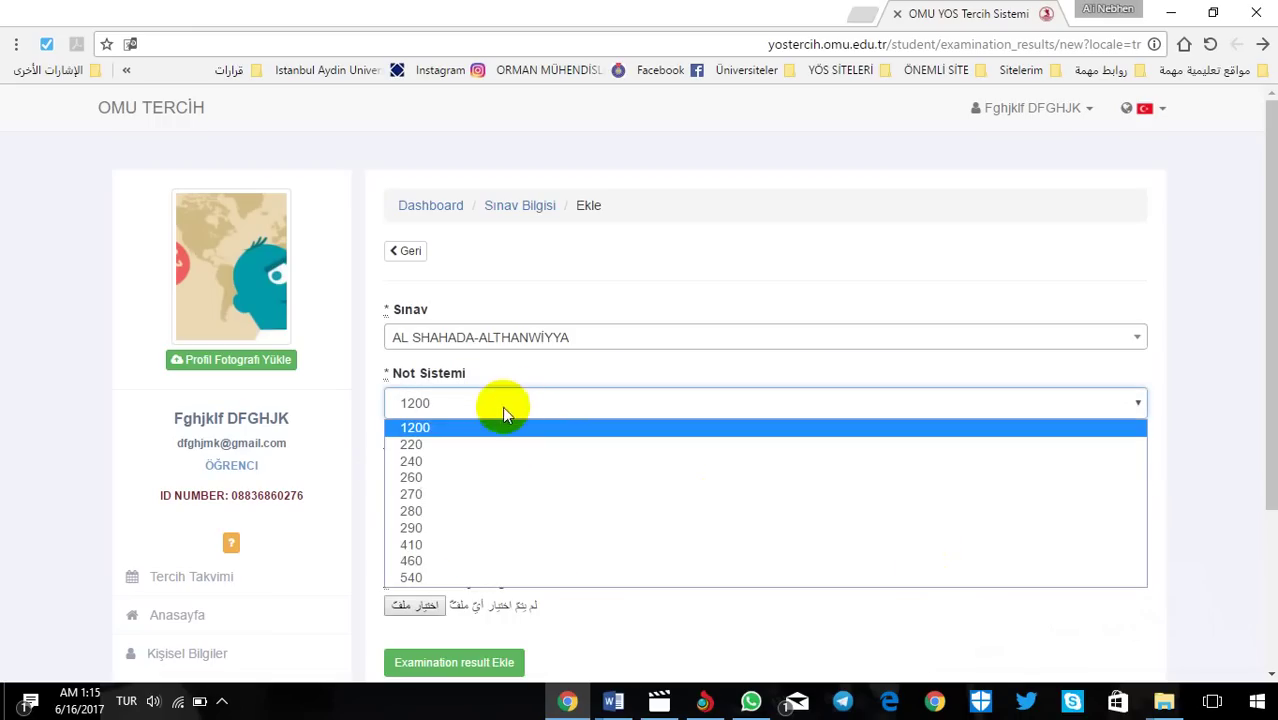
pyautogui.click(456, 461)
pyautogui.click(452, 467)
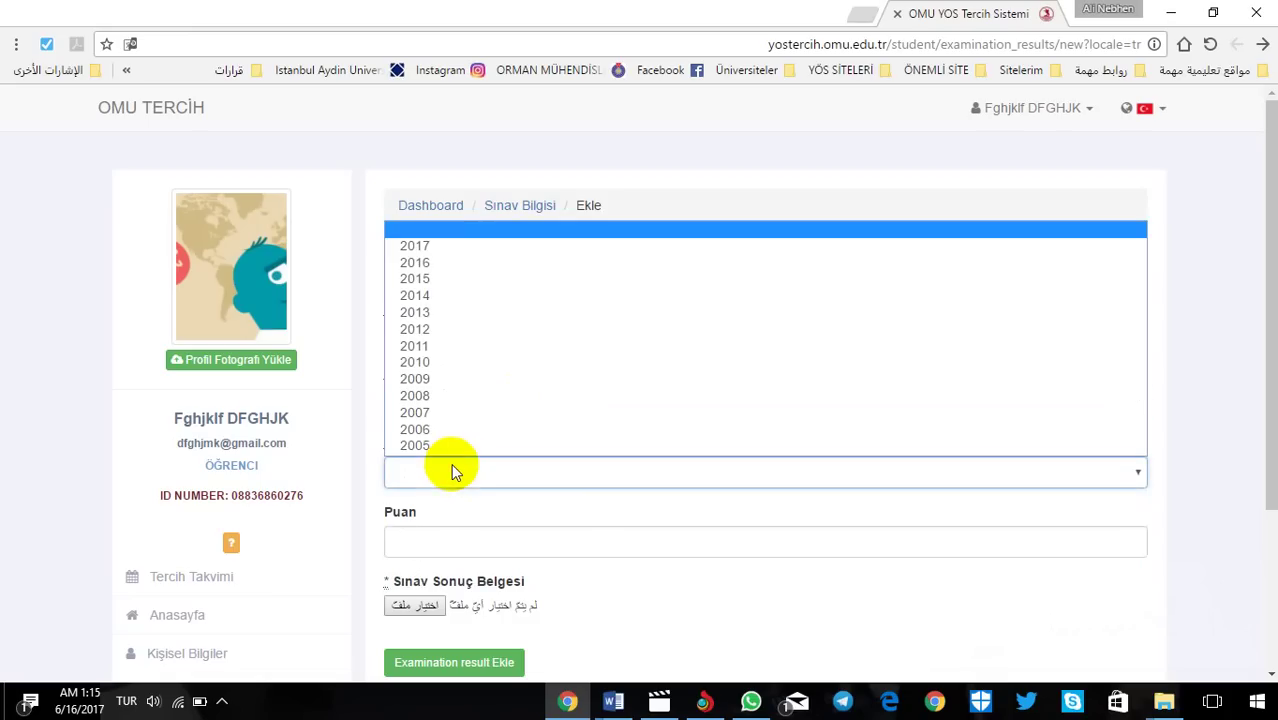
pyautogui.click(447, 275)
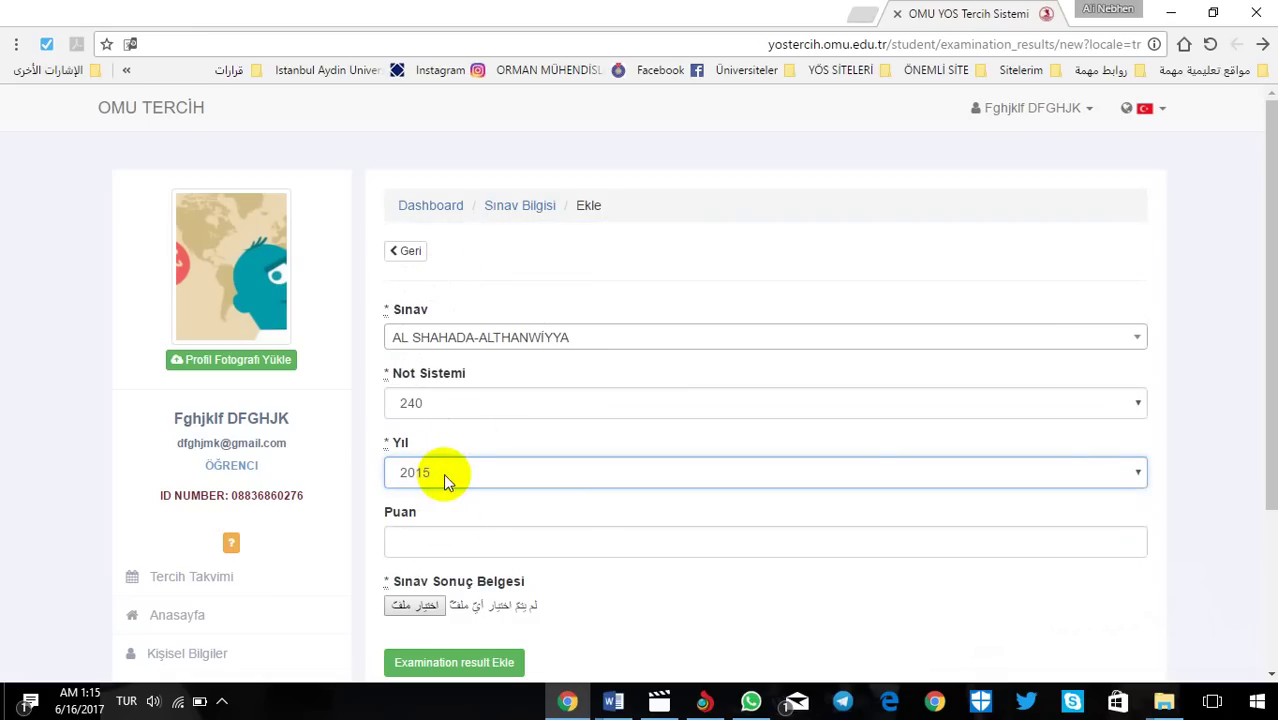
# Step: Enter a score of 90 and attach the exam result image
pyautogui.click(458, 546)
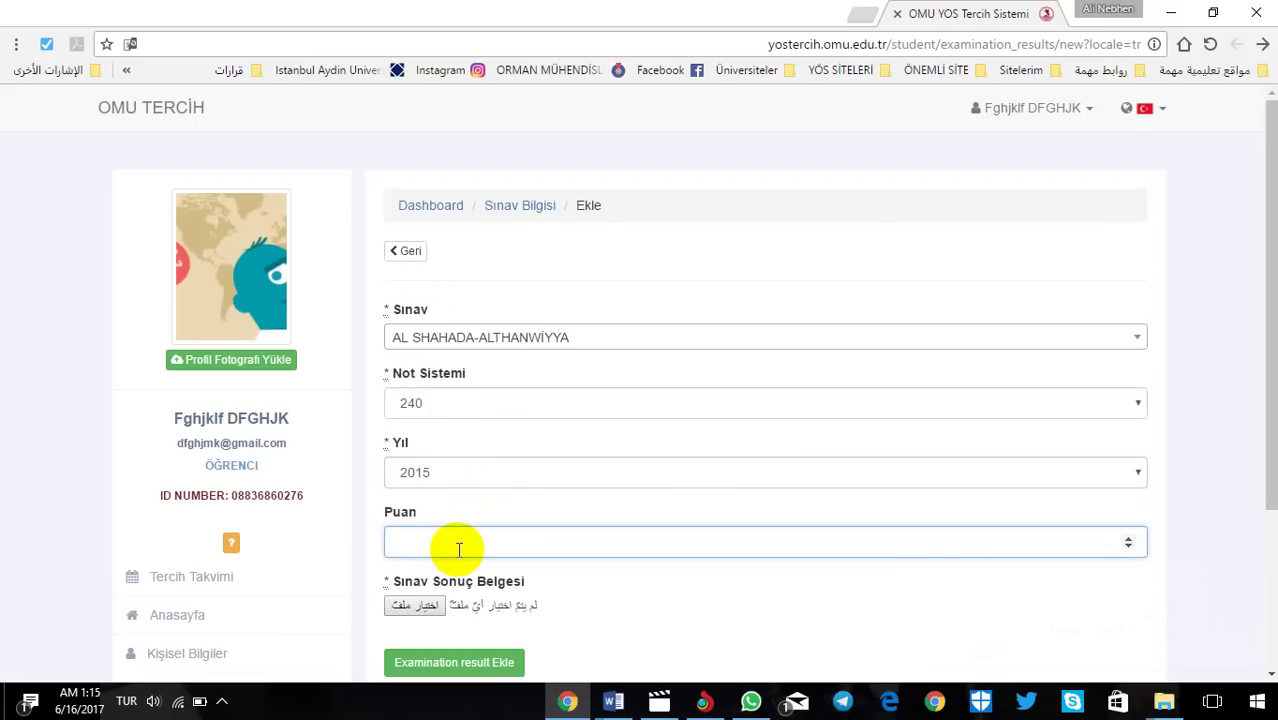
pyautogui.write('9')
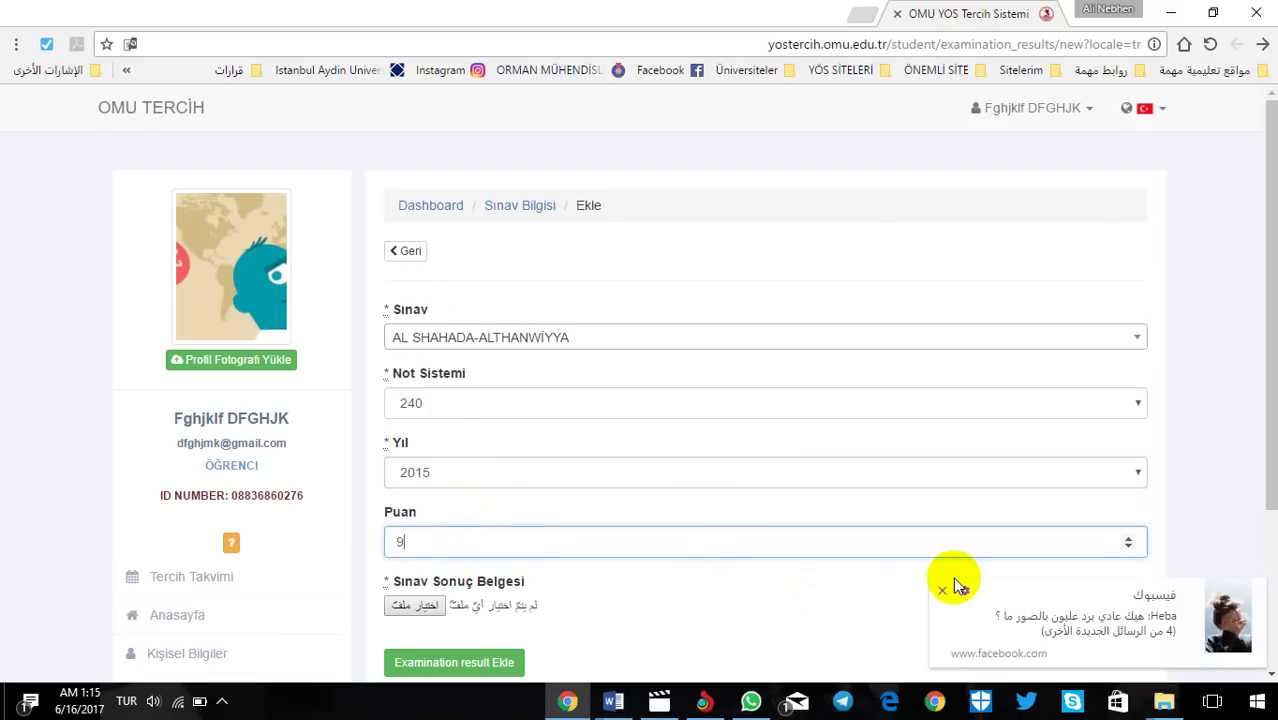
pyautogui.click(945, 594)
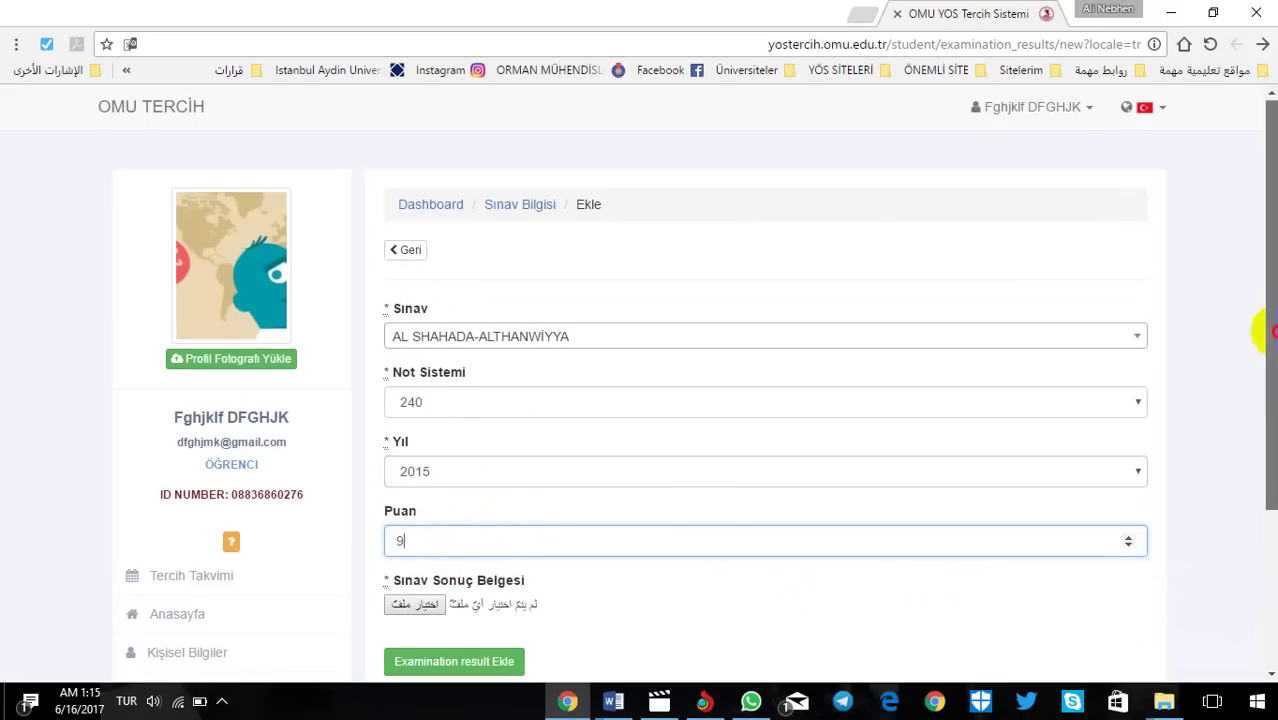
pyautogui.scroll(-3, 876, 395)
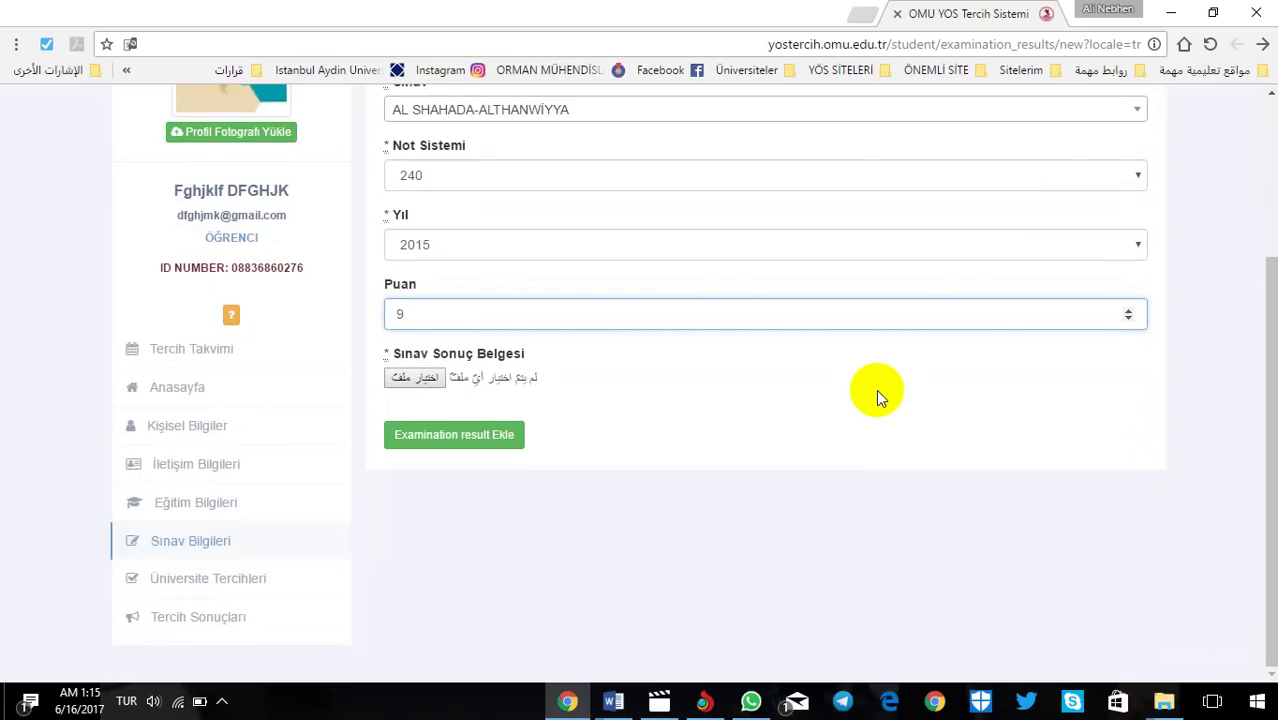
pyautogui.write('0')
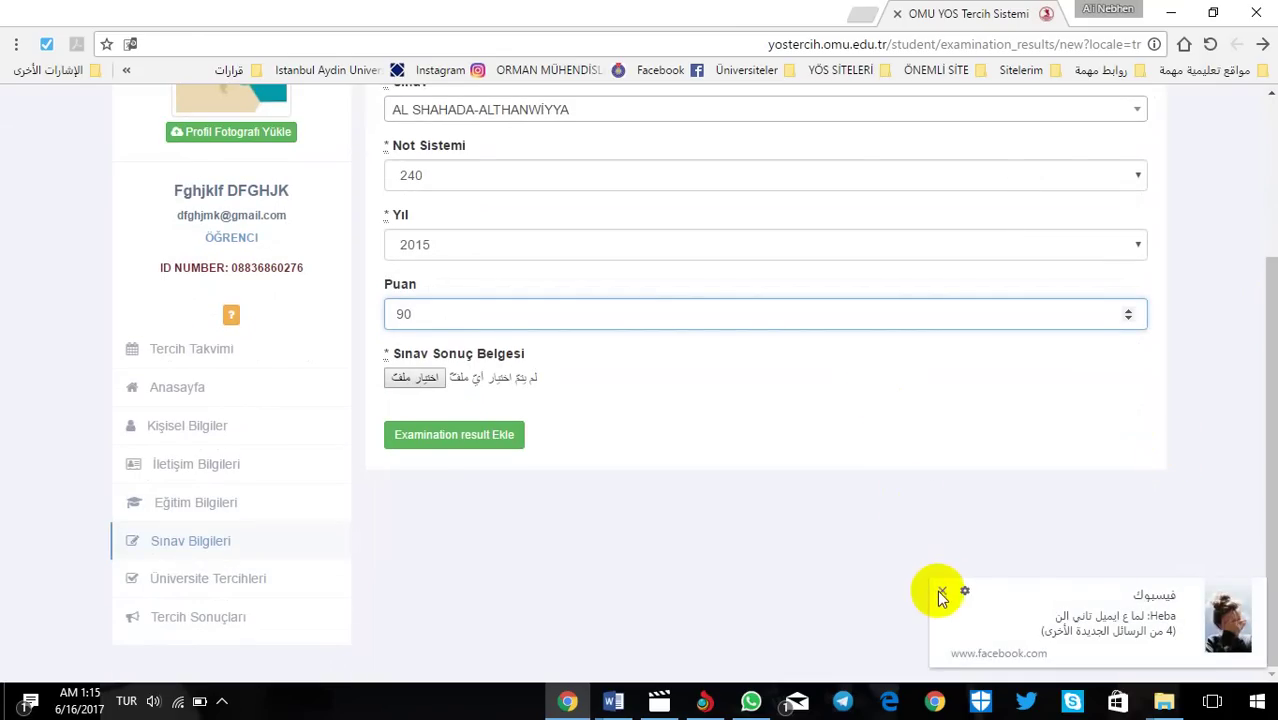
pyautogui.click(420, 378)
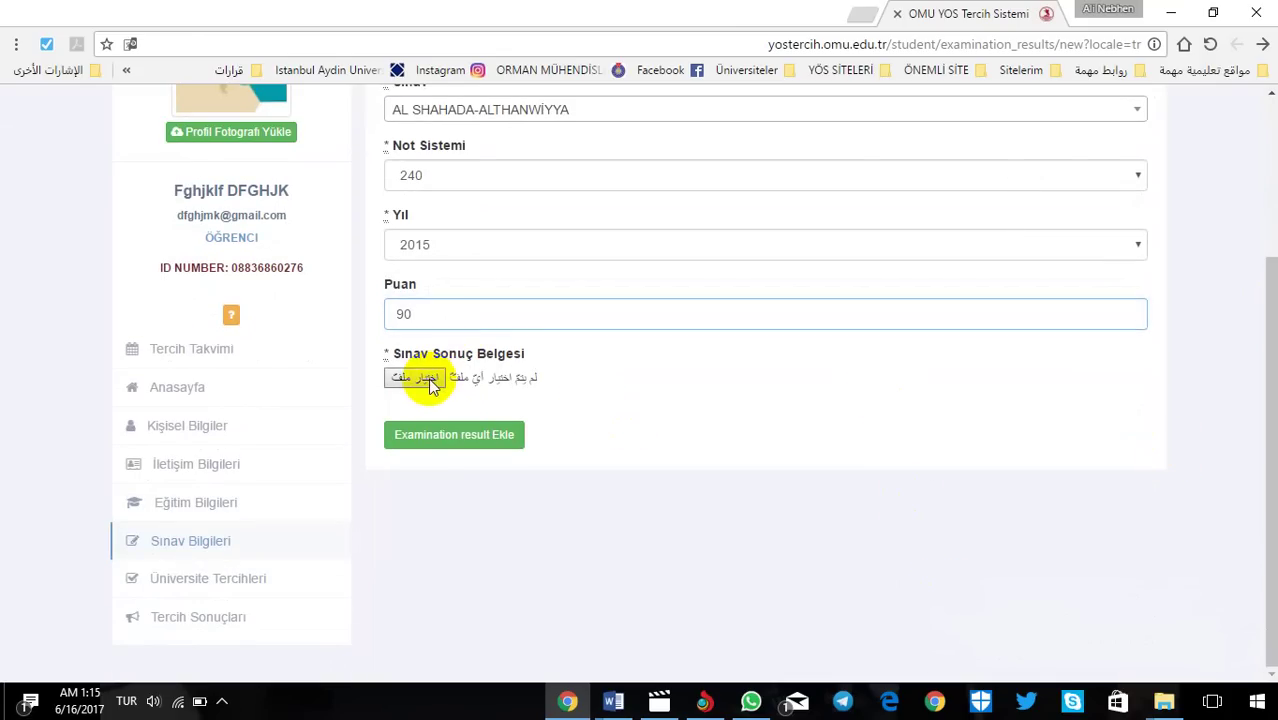
pyautogui.doubleClick(565, 195)
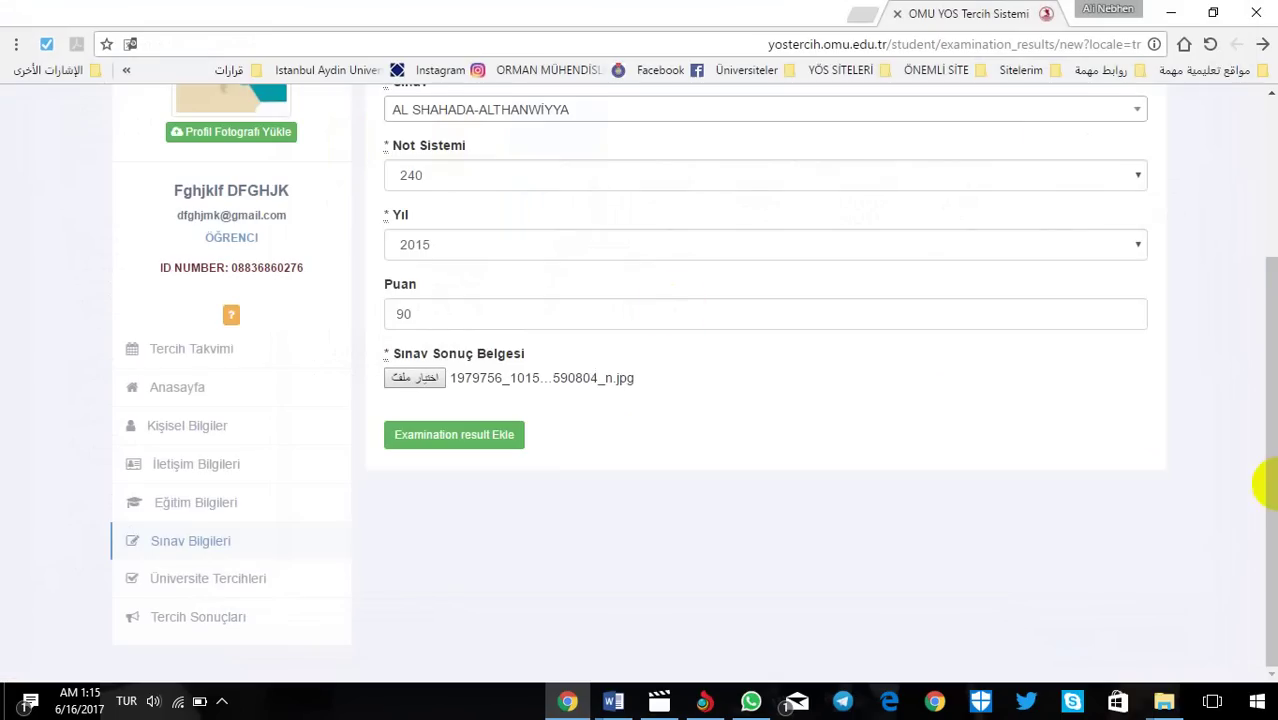
pyautogui.moveTo(1258, 476); pyautogui.dragTo(1265, 340)
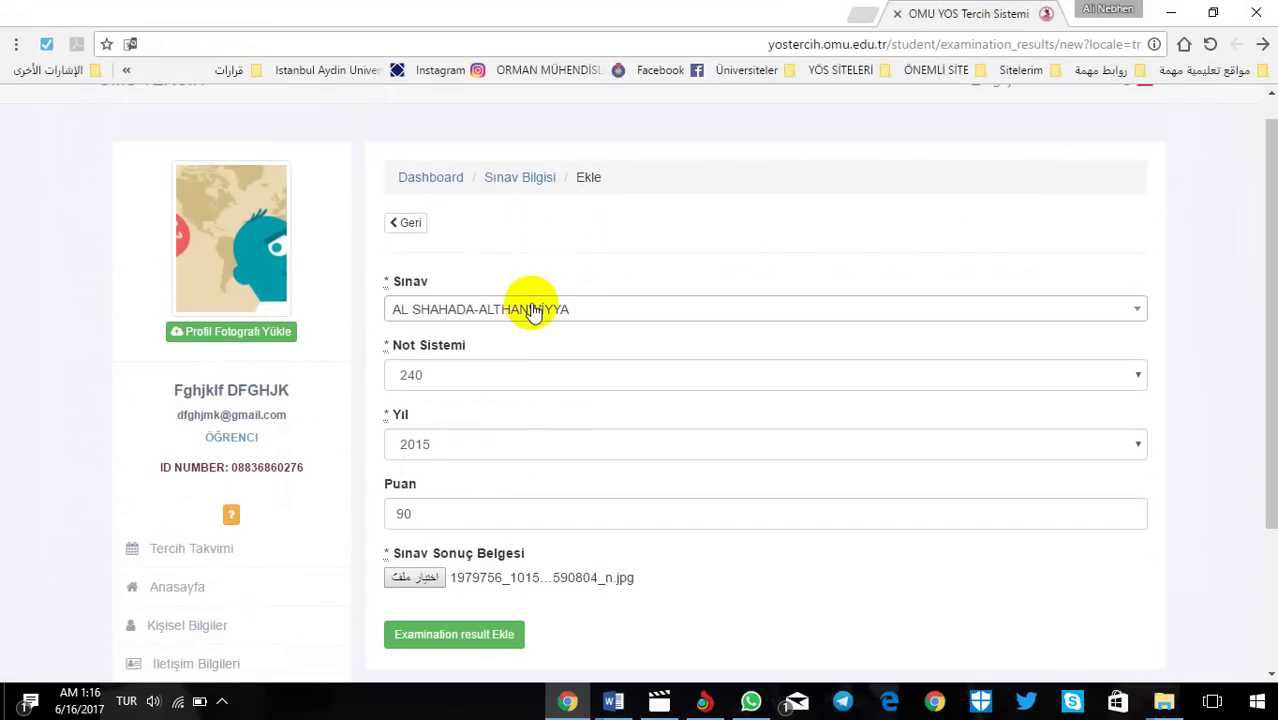
# Step: Confirm AL SHAHADA-ALTHANWİYYA as the exam and add the result (Puan 90.0, Yıl 2015)
pyautogui.click(584, 313)
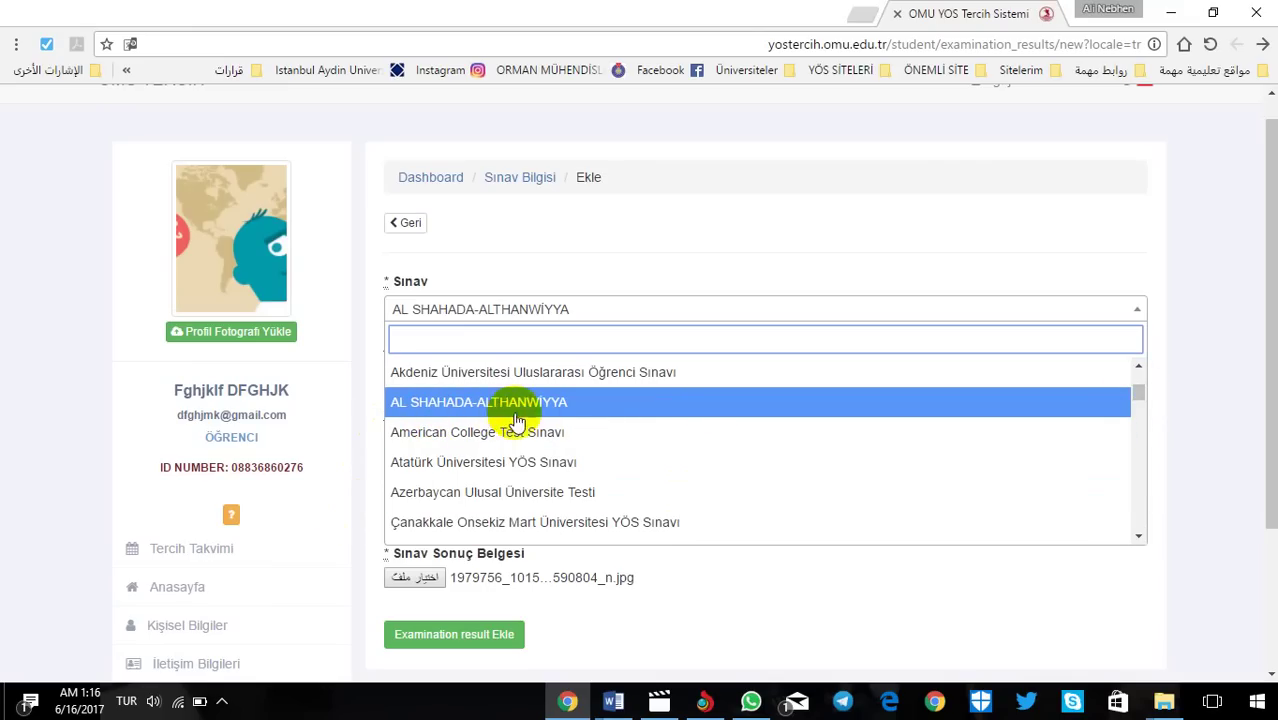
pyautogui.click(1000, 404)
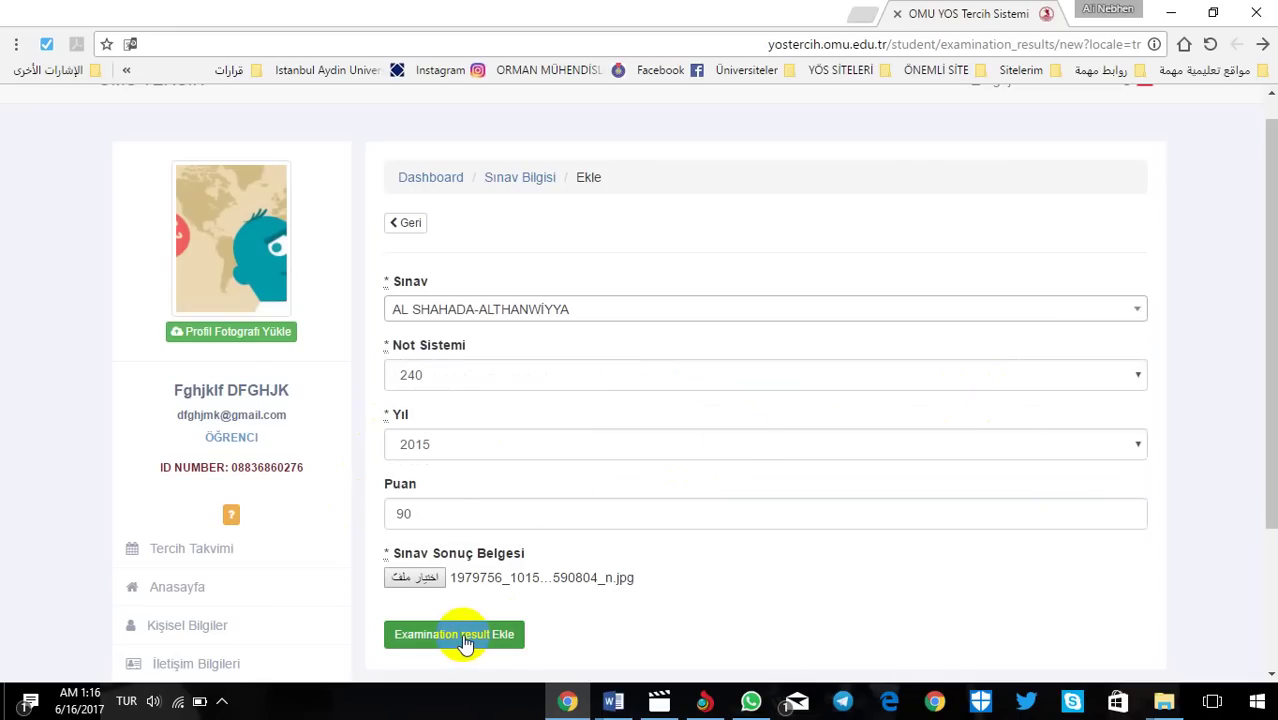
pyautogui.click(462, 637)
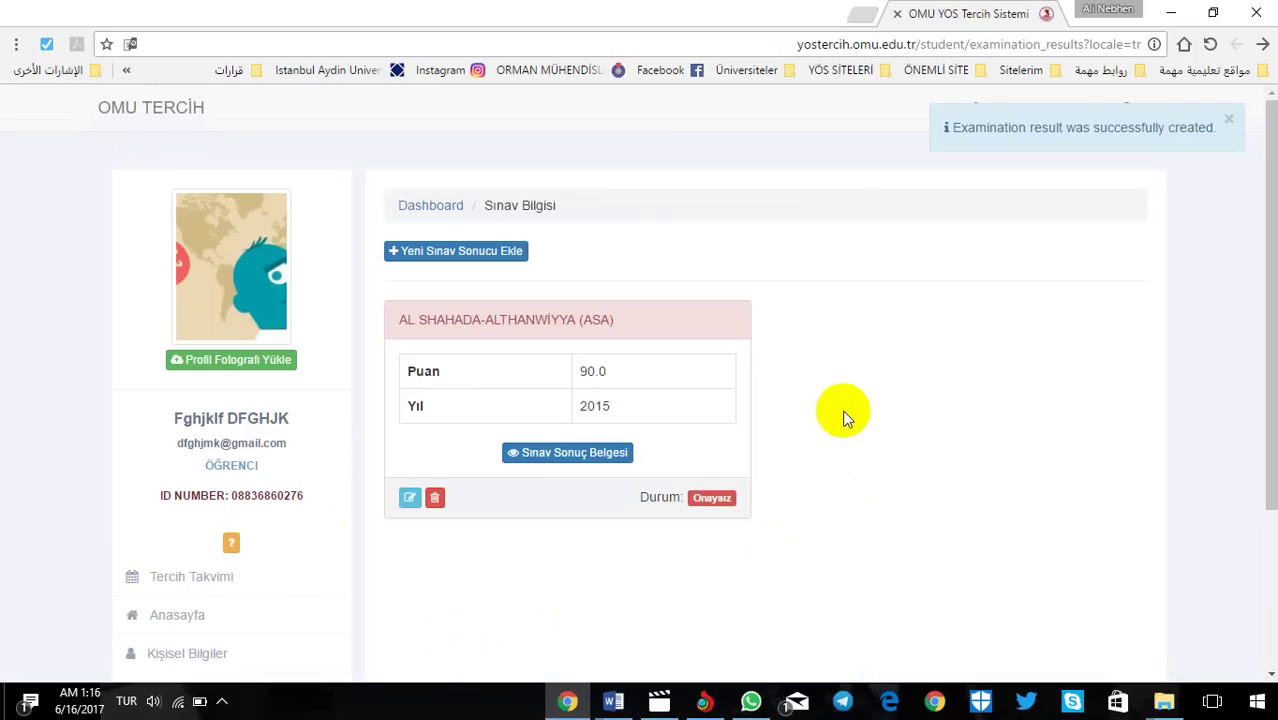
# Step: Back out of a new exam result and go to the Tercih Takvimi page under Üniversite Tercihleri
pyautogui.click(444, 251)
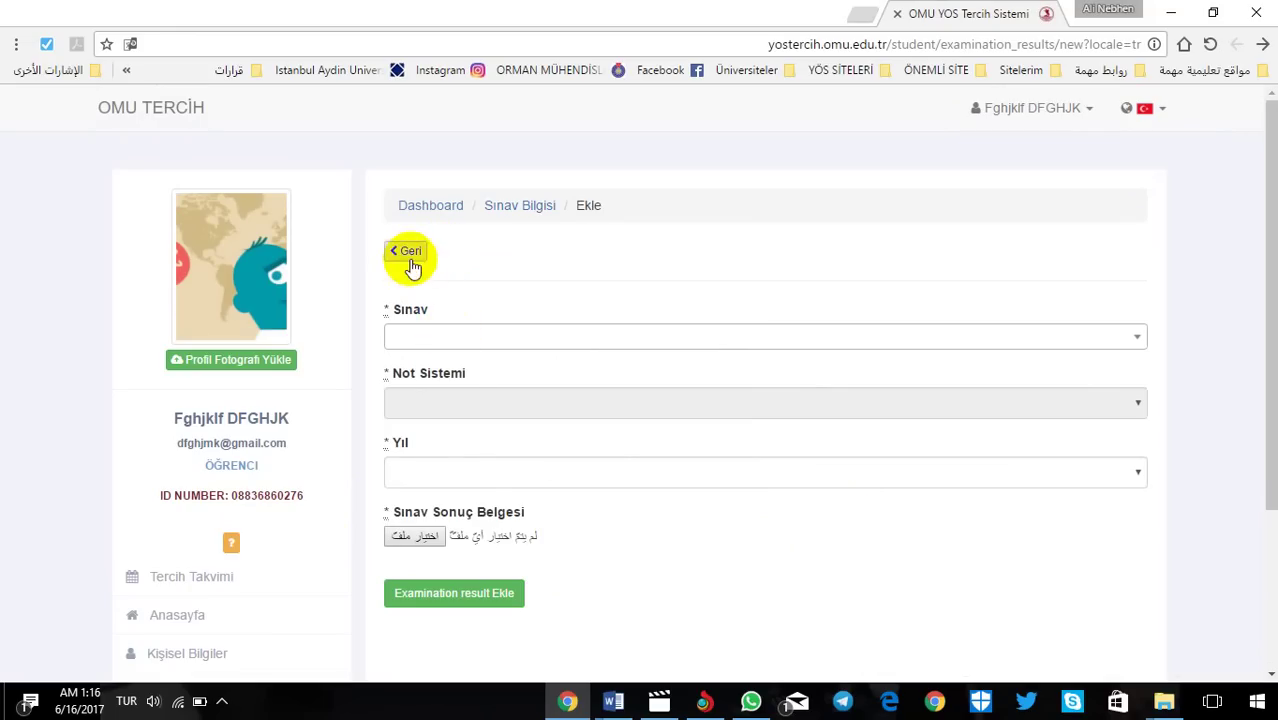
pyautogui.click(408, 251)
pyautogui.moveTo(1272, 297); pyautogui.dragTo(1256, 543)
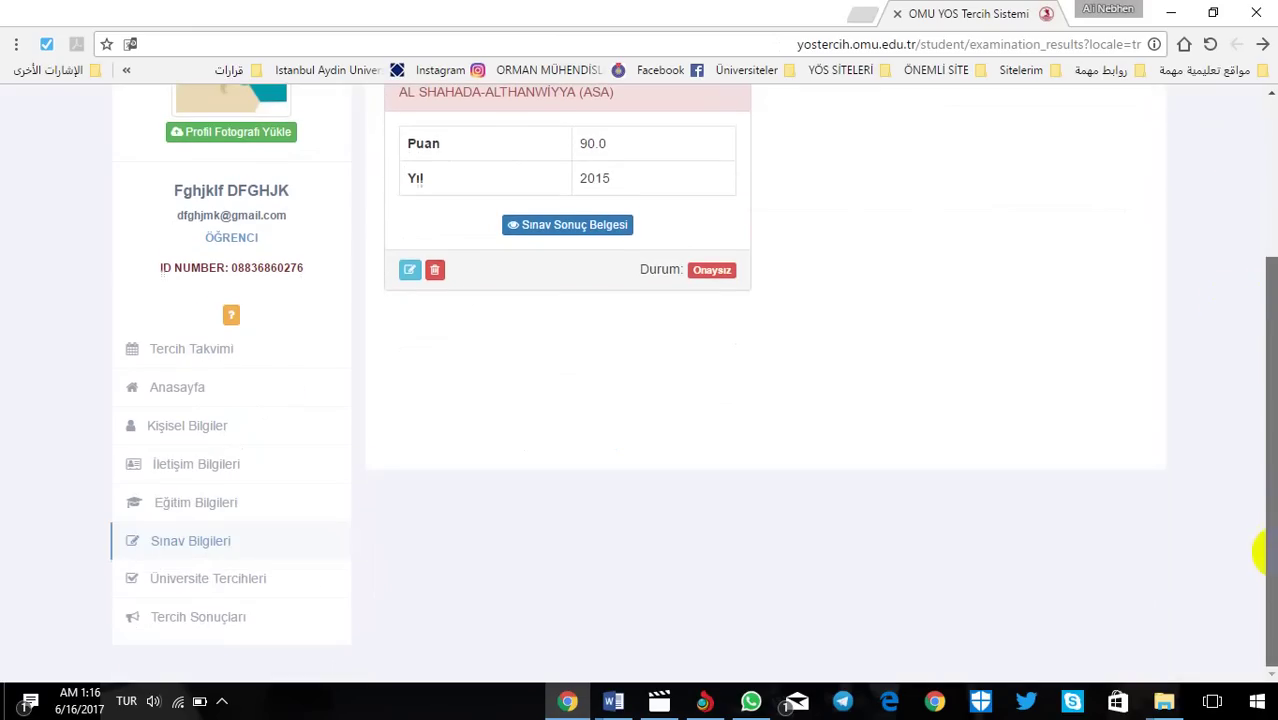
pyautogui.click(193, 579)
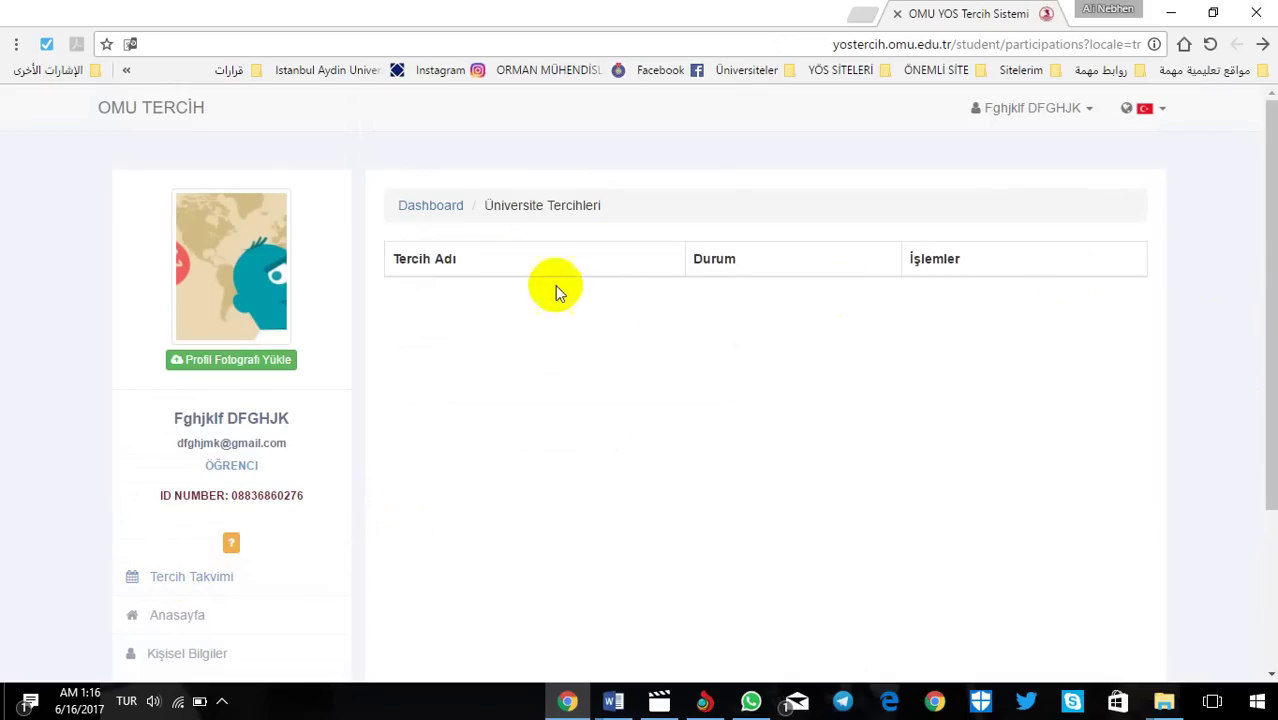
pyautogui.moveTo(1262, 300); pyautogui.dragTo(1258, 505)
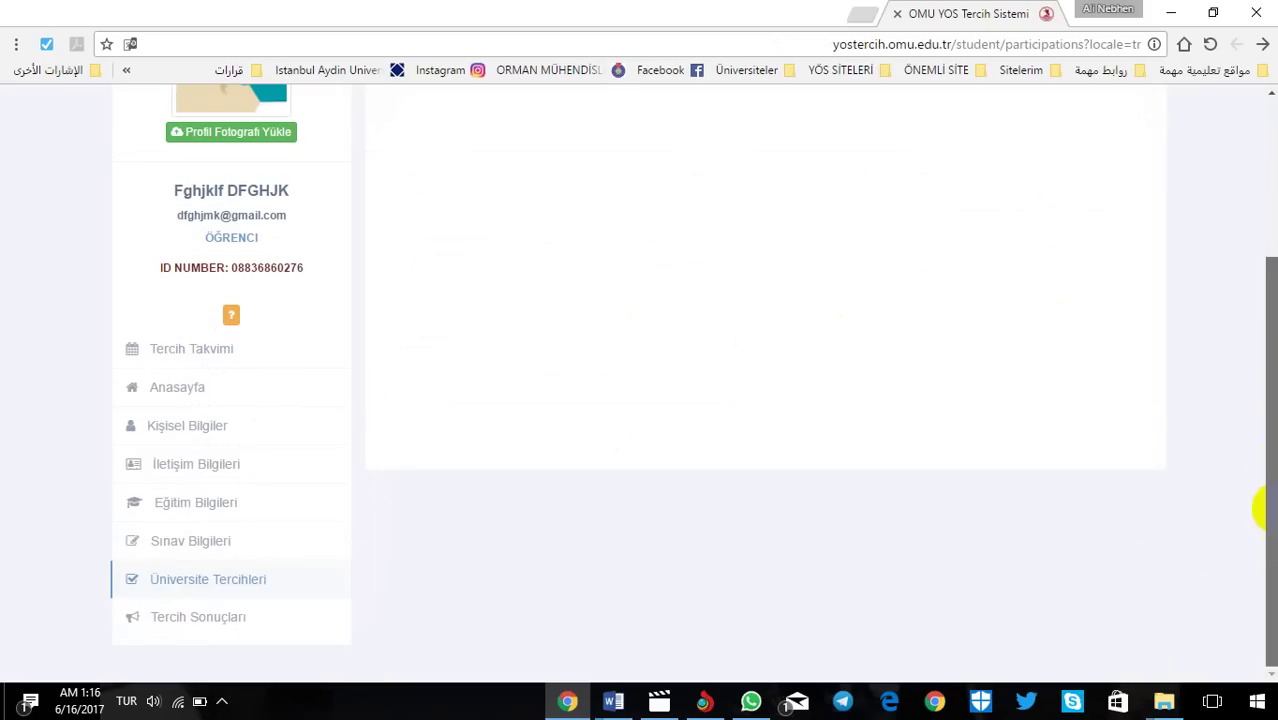
pyautogui.click(205, 618)
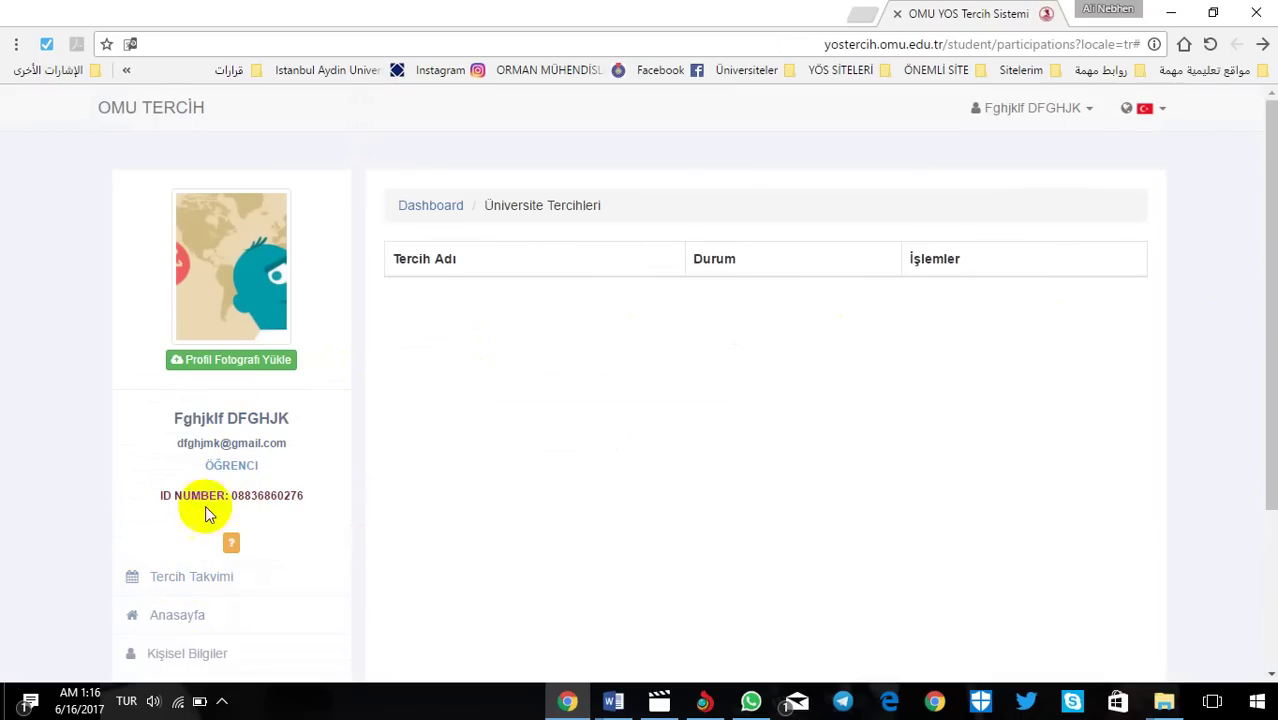
pyautogui.click(181, 581)
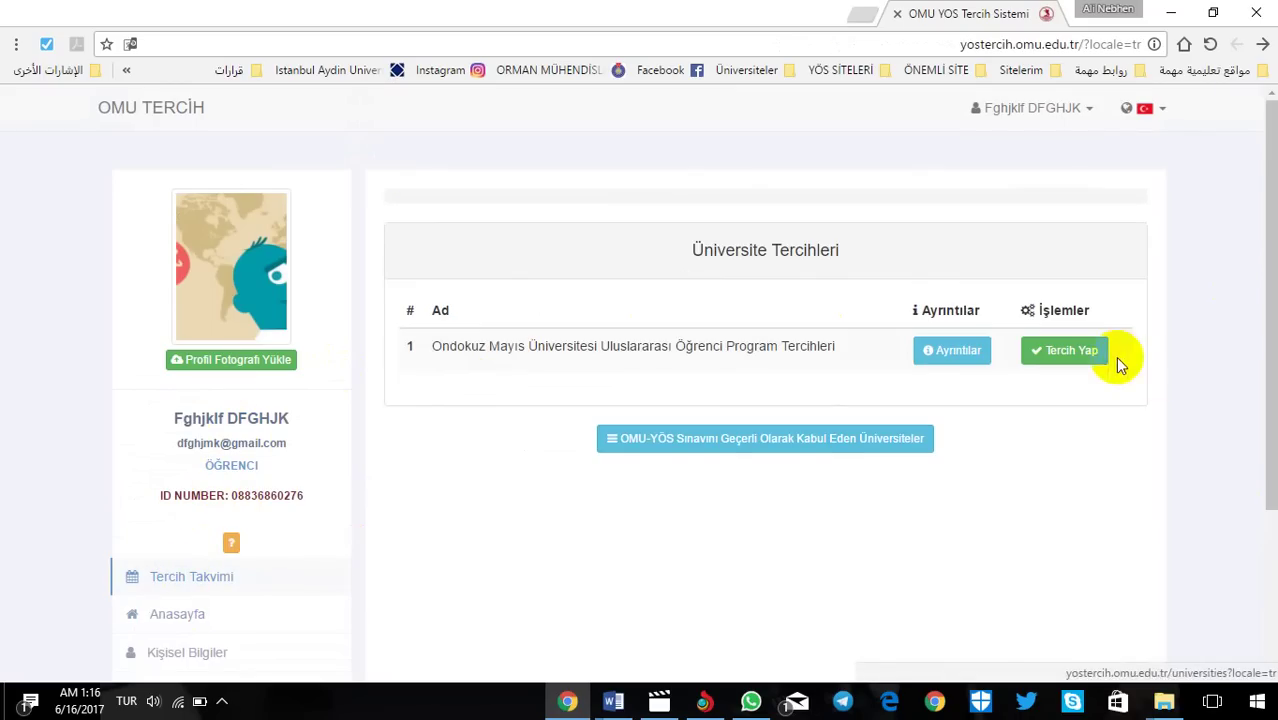
# Step: Begin Ondokuz Mayıs preferences with the Lise record, 2015 AL SHAHADA-ALTHANWİYYA result and Türkçe C1 Seviyesi
pyautogui.click(1086, 352)
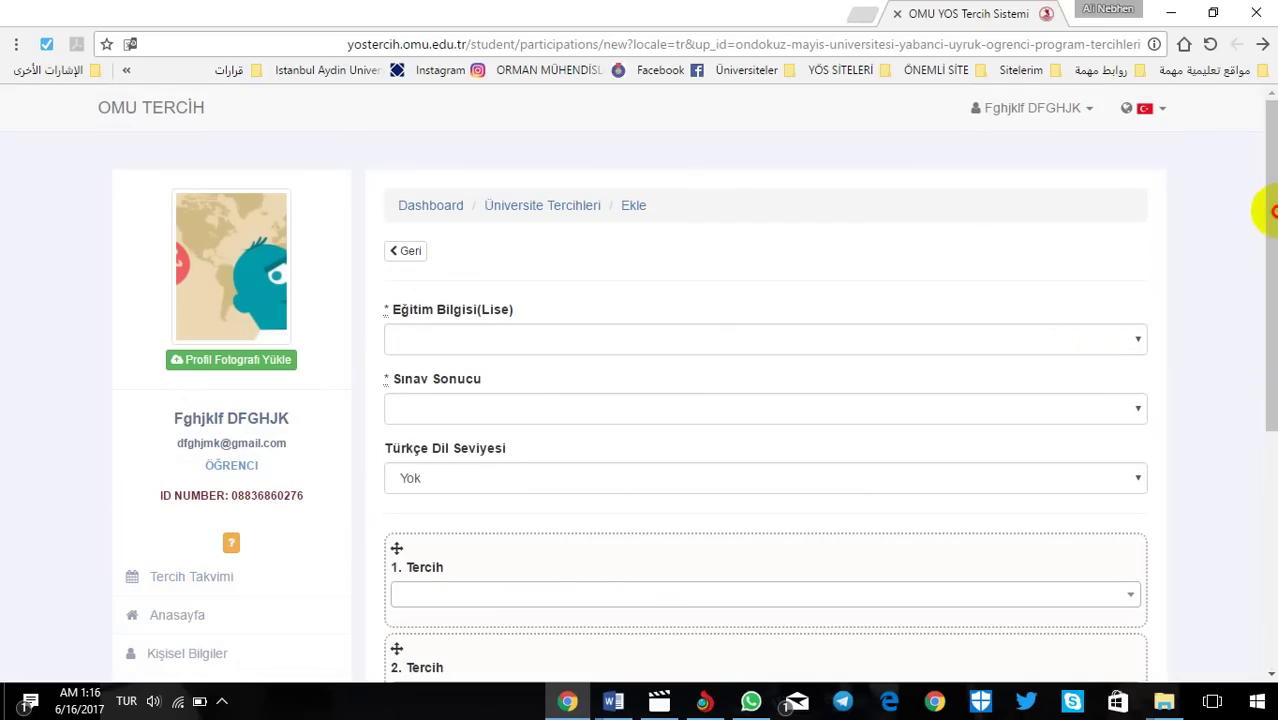
pyautogui.click(612, 338)
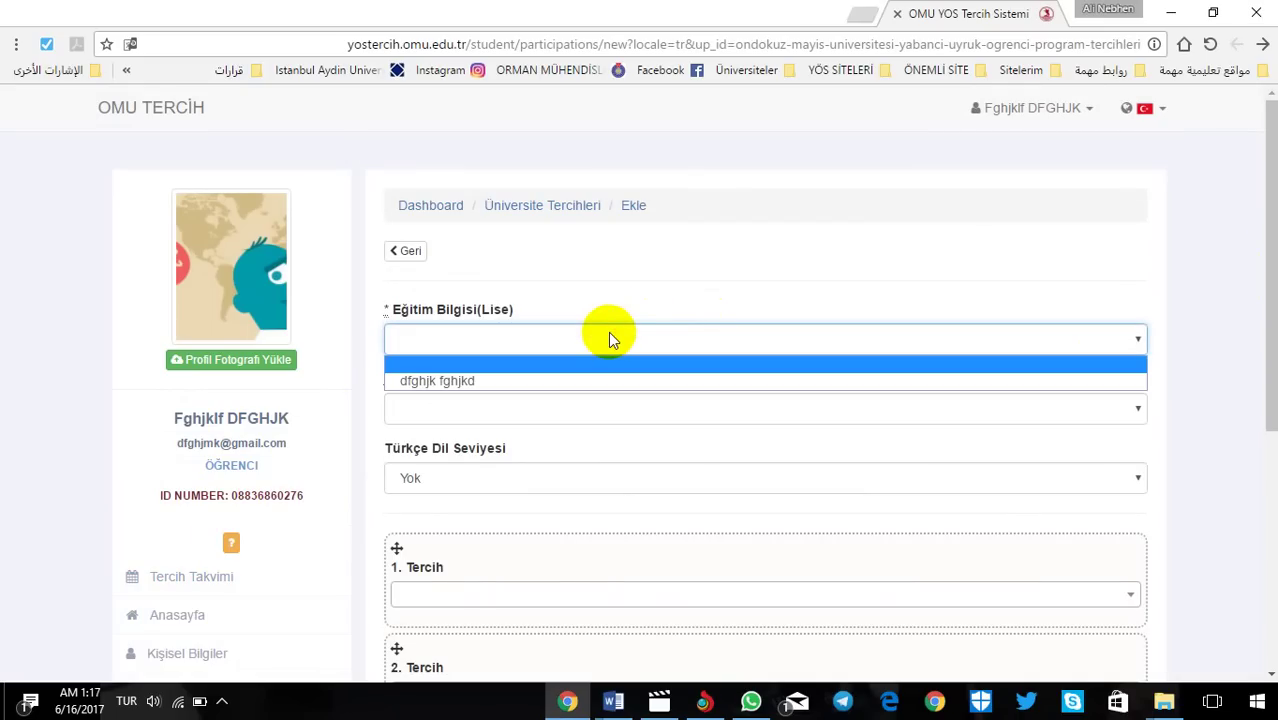
pyautogui.click(479, 380)
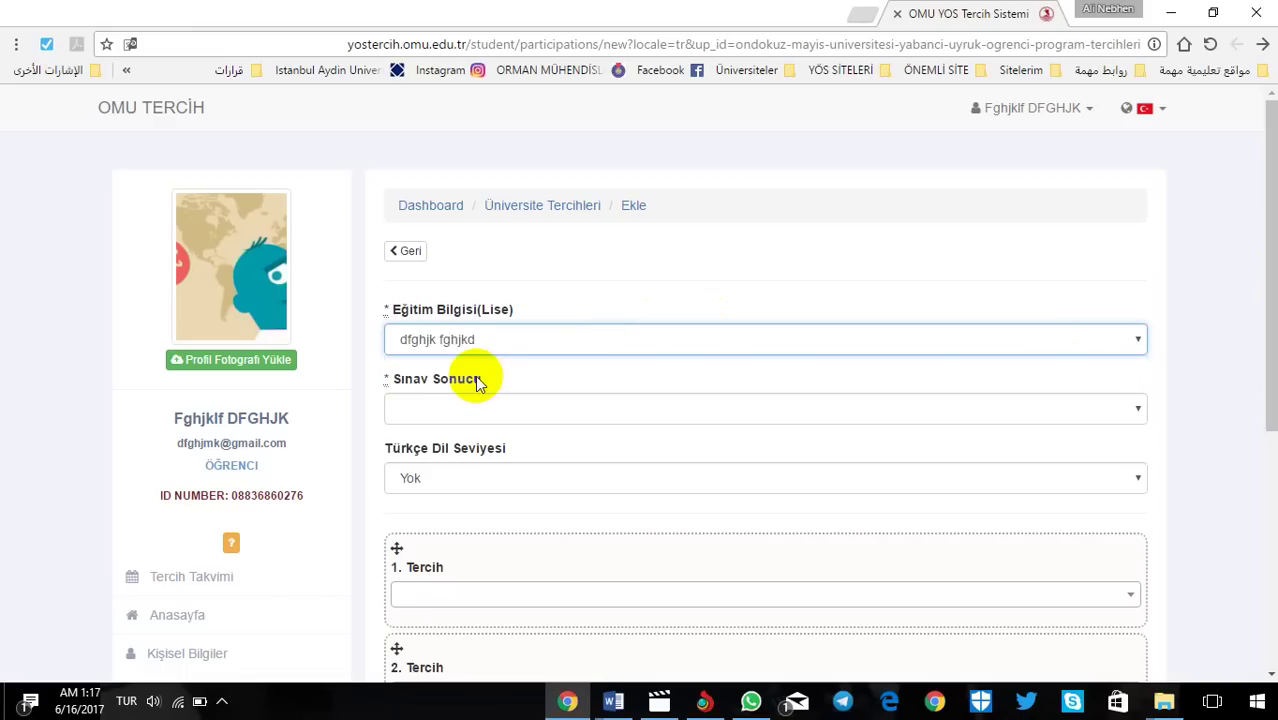
pyautogui.click(467, 407)
pyautogui.click(457, 432)
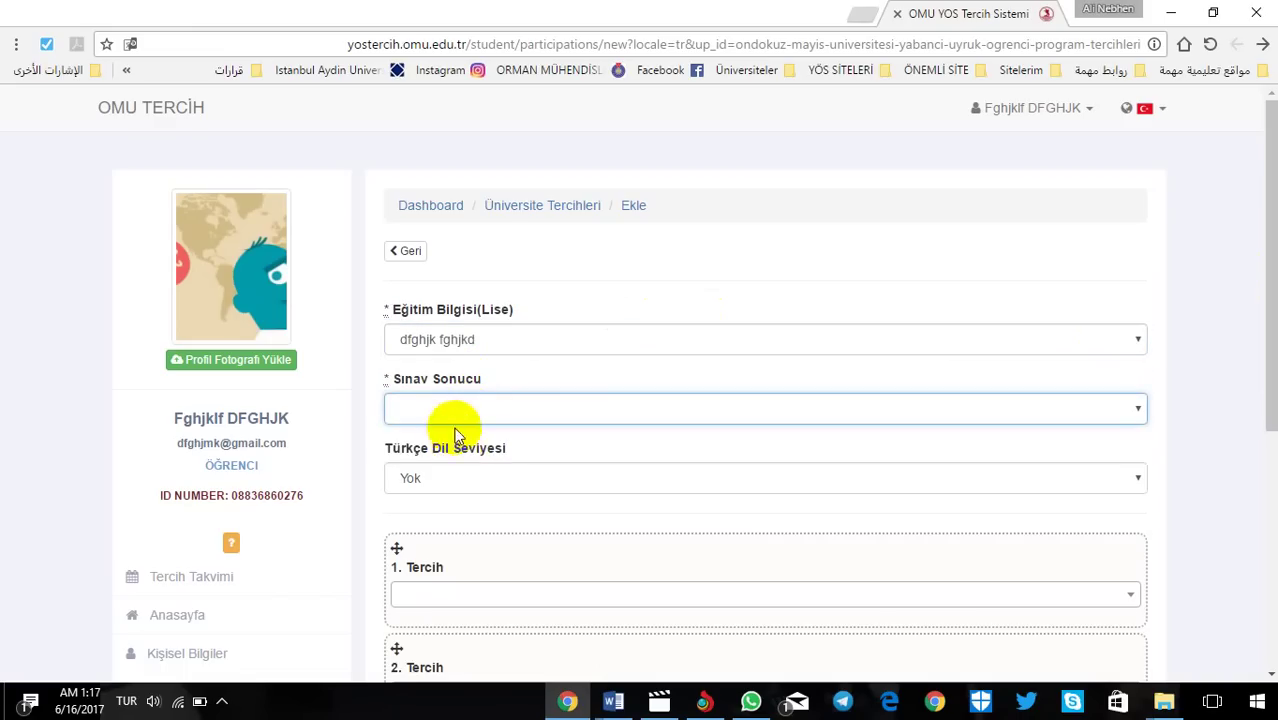
pyautogui.click(449, 411)
pyautogui.click(451, 455)
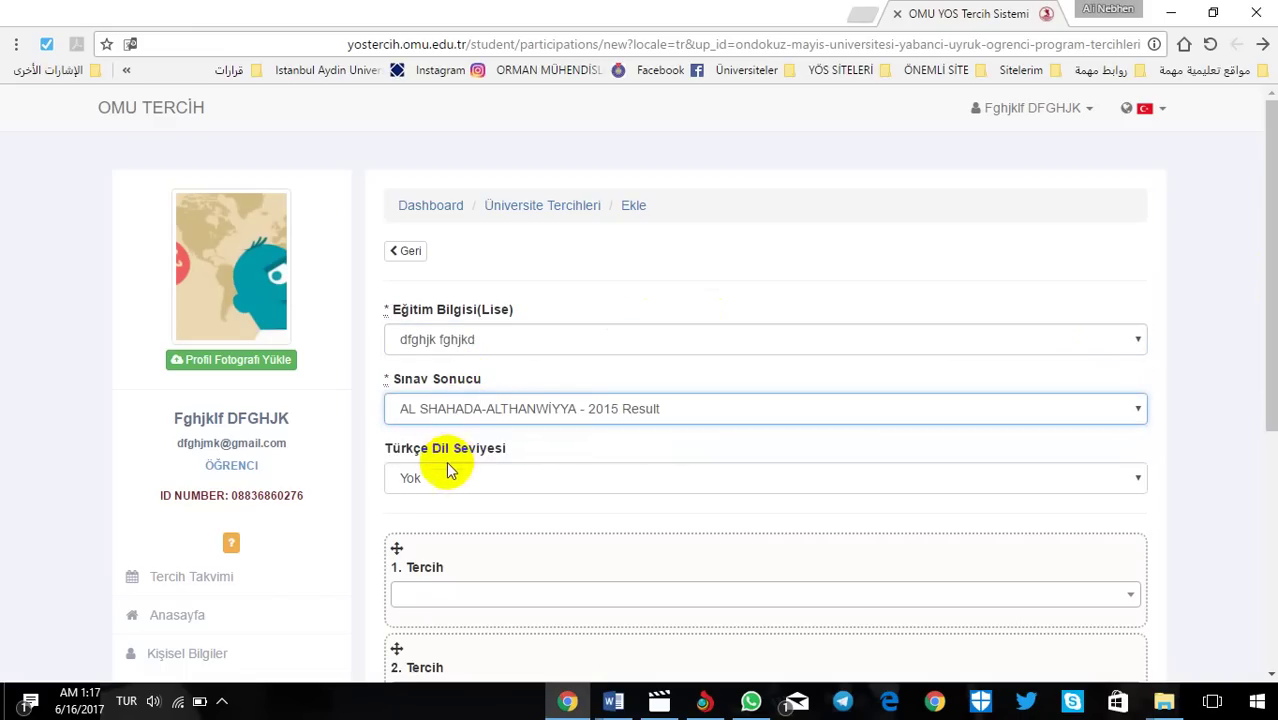
pyautogui.click(446, 477)
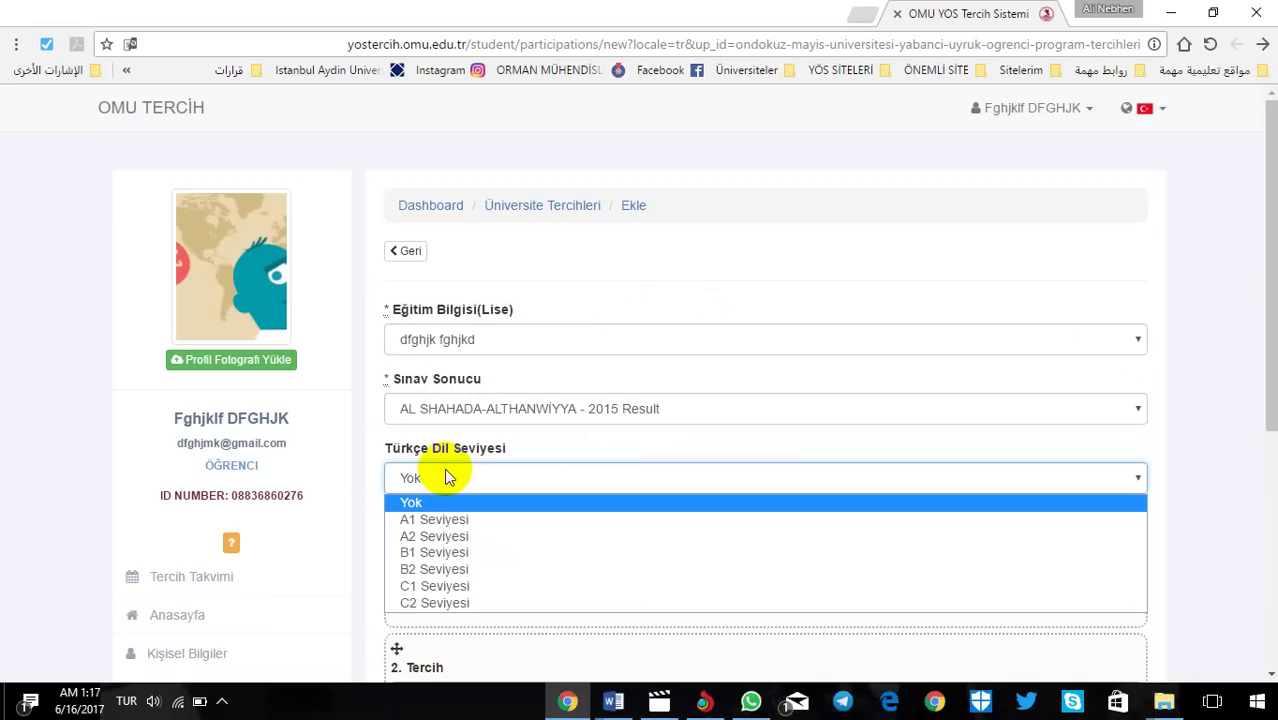
pyautogui.click(591, 586)
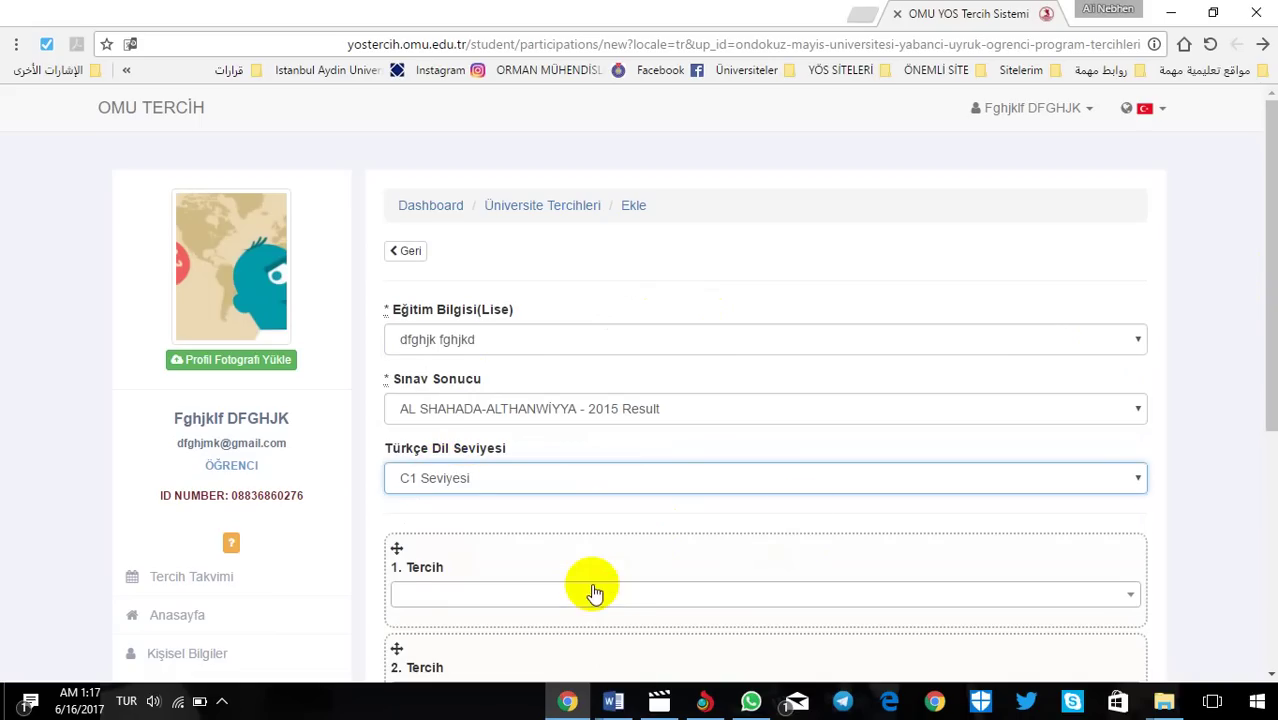
pyautogui.moveTo(1264, 194); pyautogui.dragTo(1268, 353)
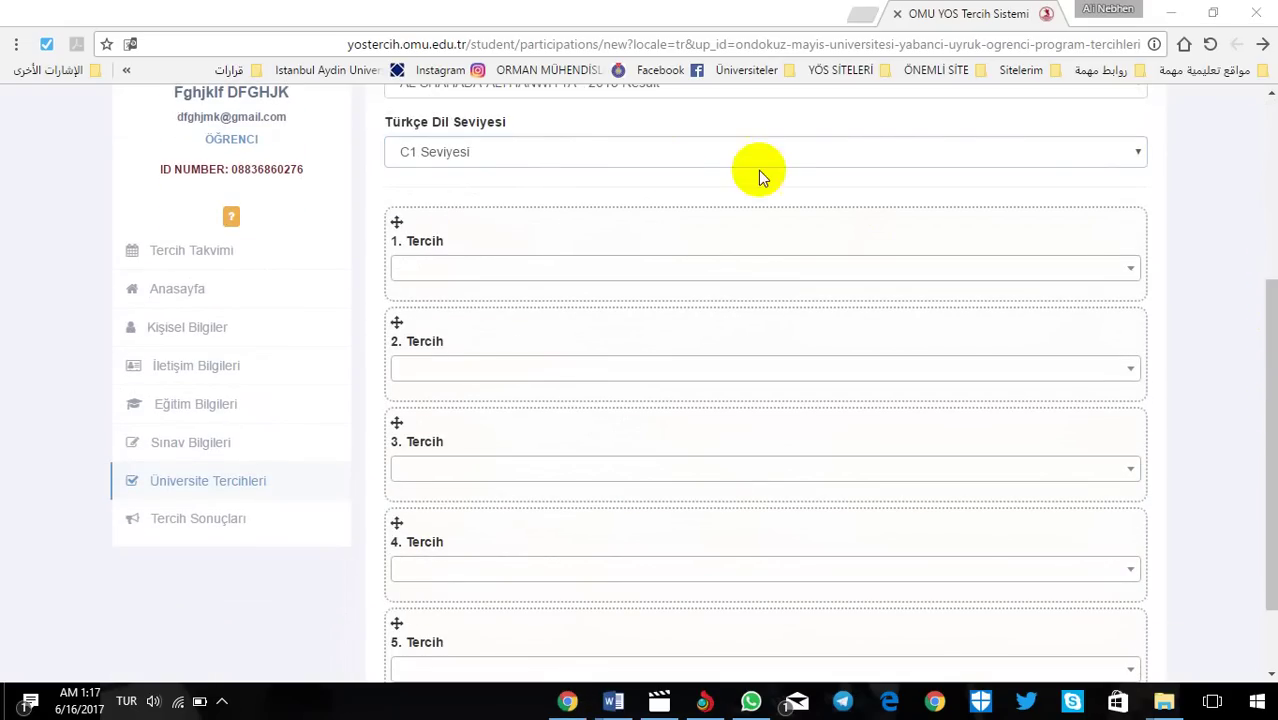
# Step: Open the 1. Tercih dropdown and scroll through the OMU program list
pyautogui.click(453, 270)
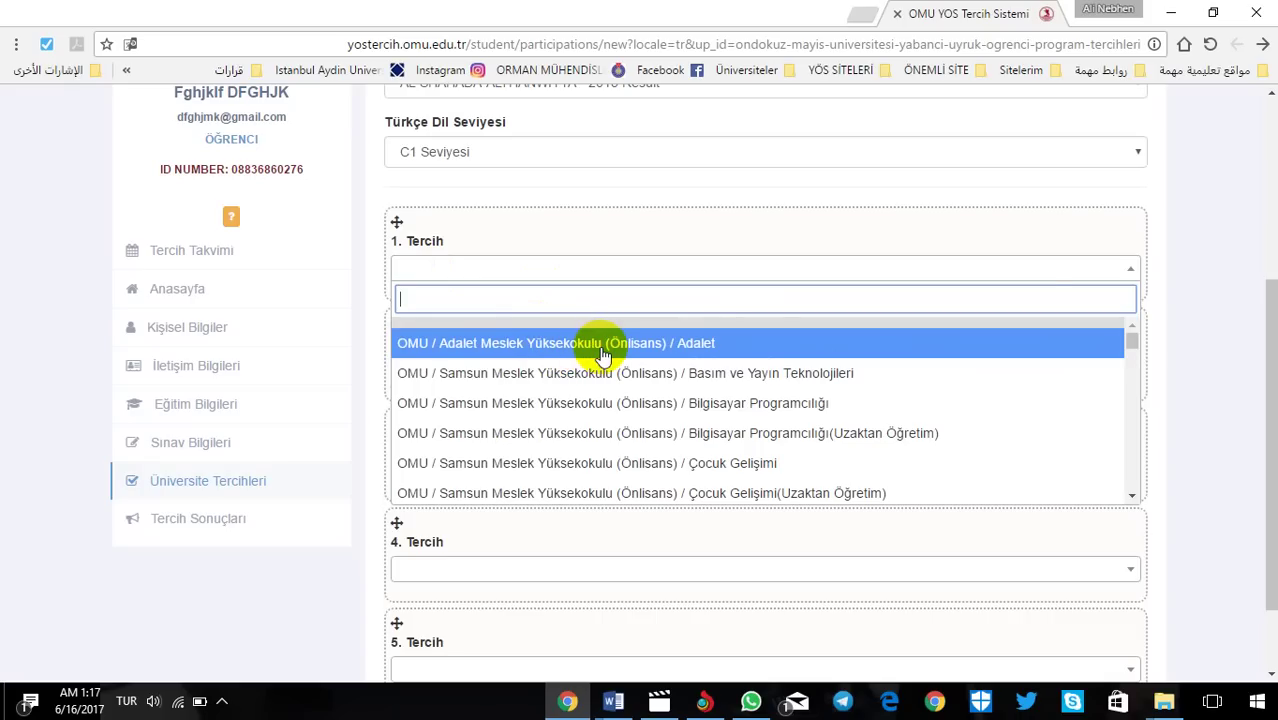
pyautogui.moveTo(1135, 340); pyautogui.dragTo(1138, 377)
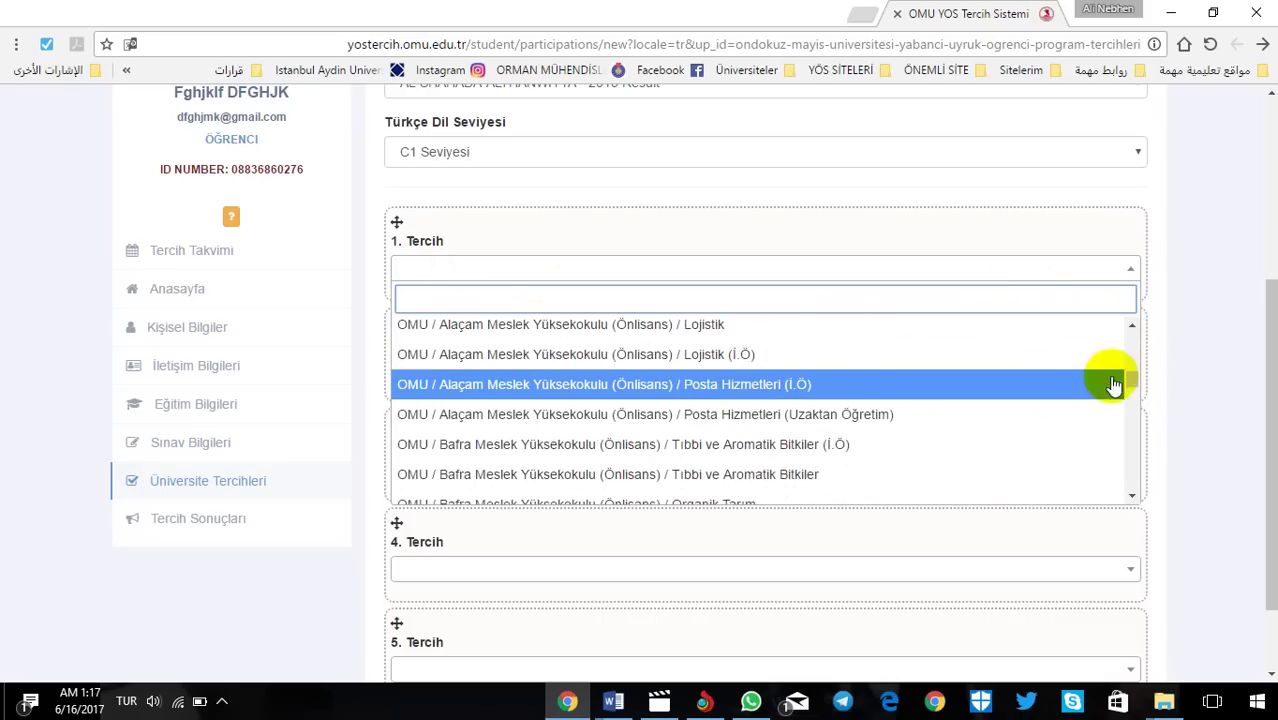